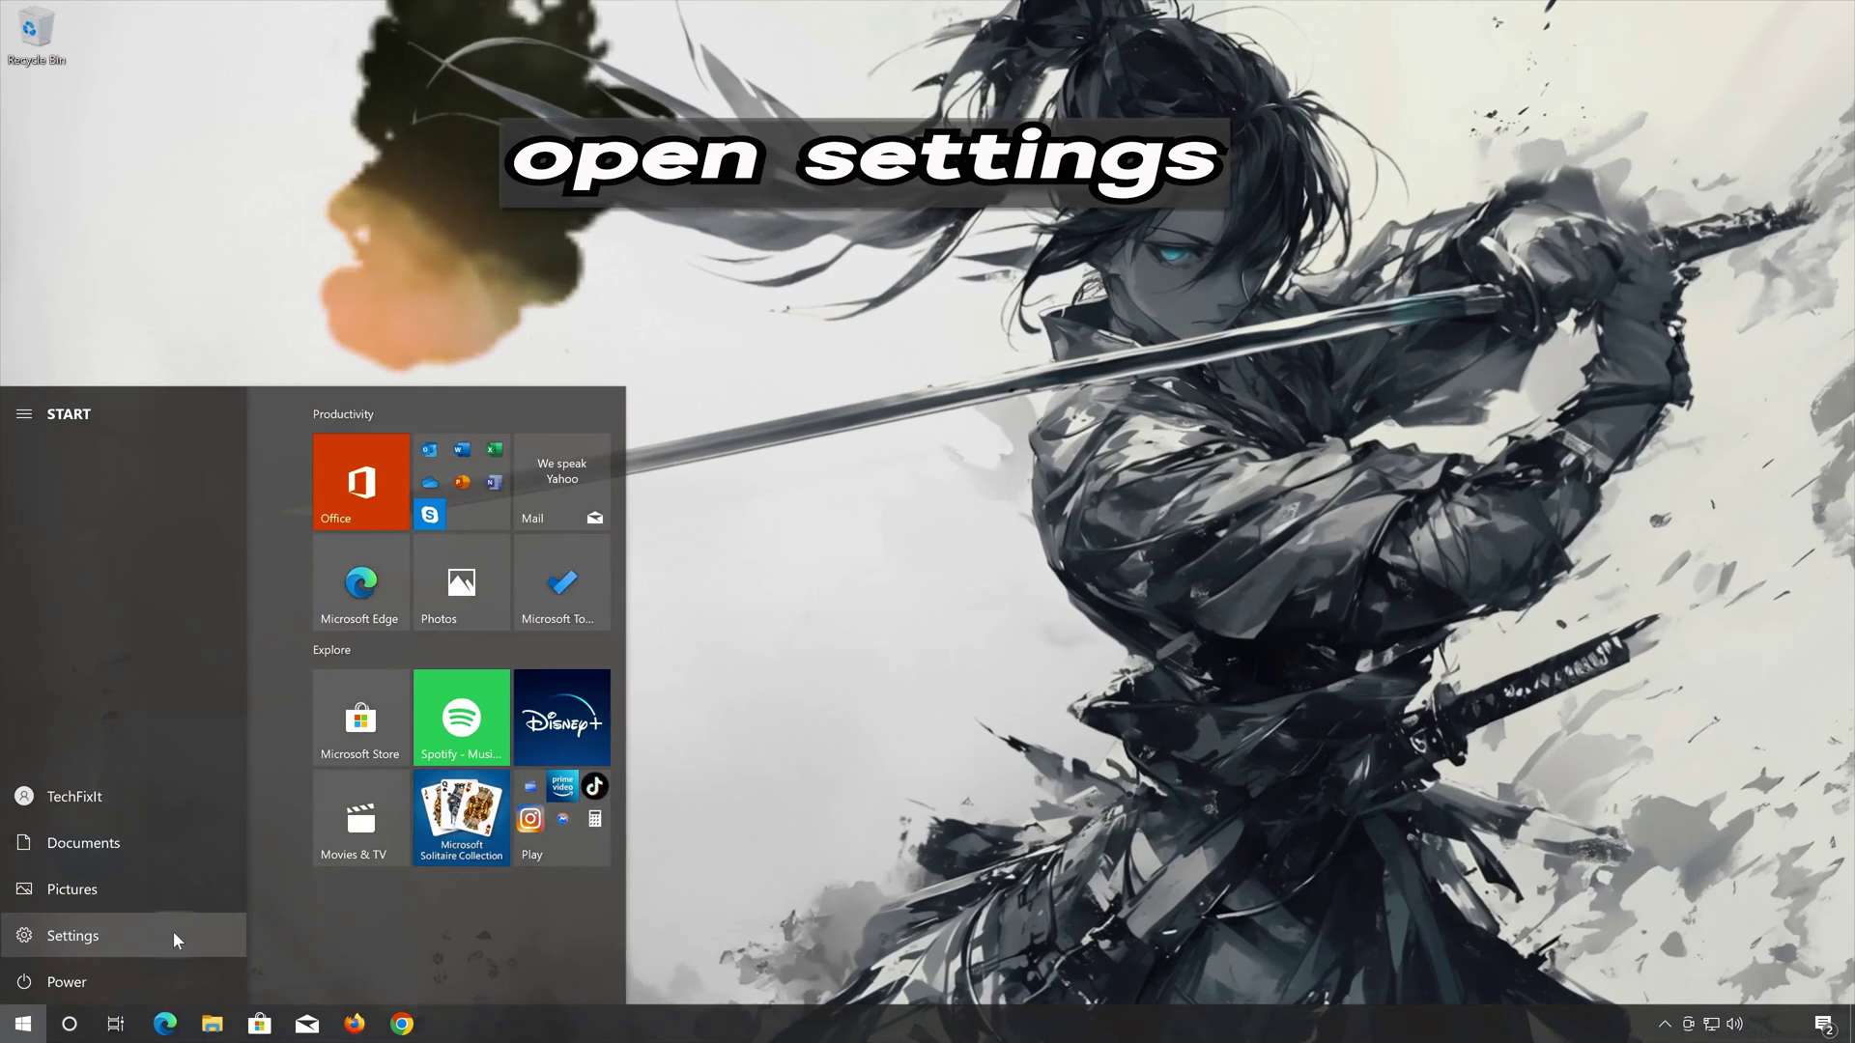
# Open the additional troubleshooters page in the Update & Security section of Windows Settings
pyautogui.click(172, 936)
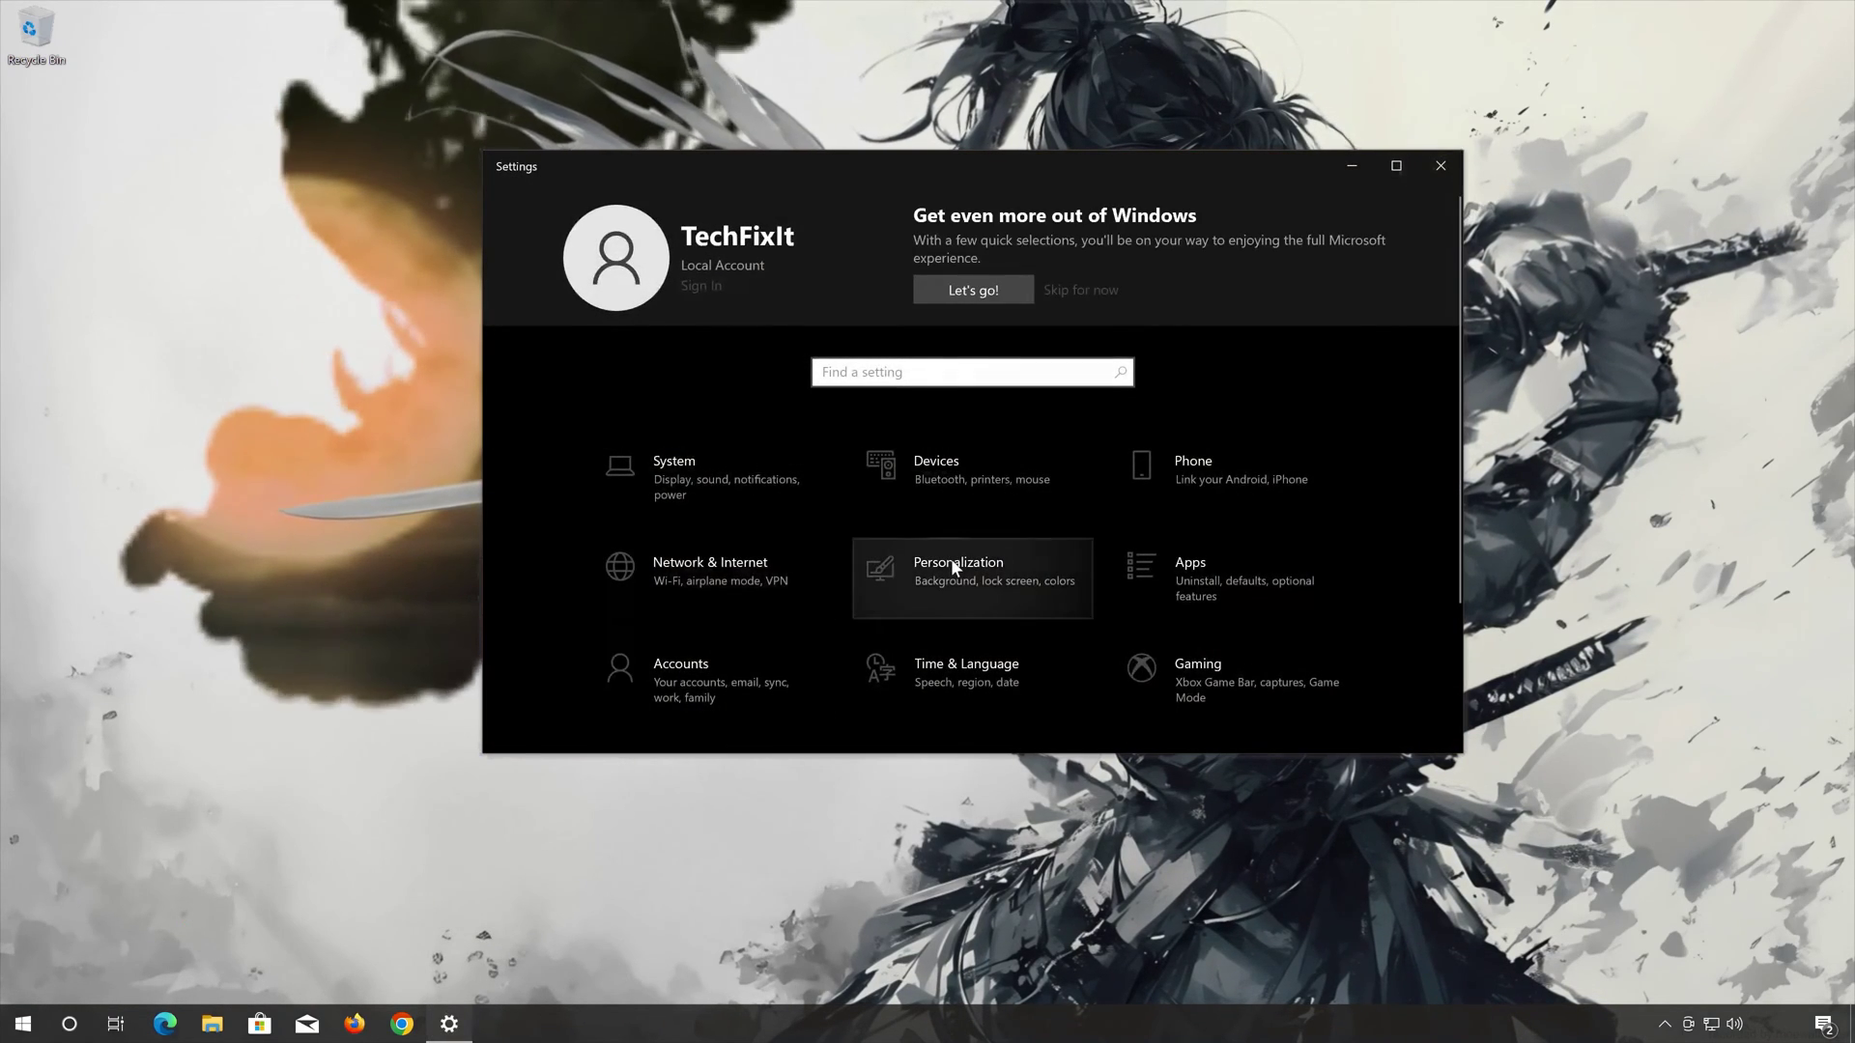
pyautogui.scroll(-2, 952, 566)
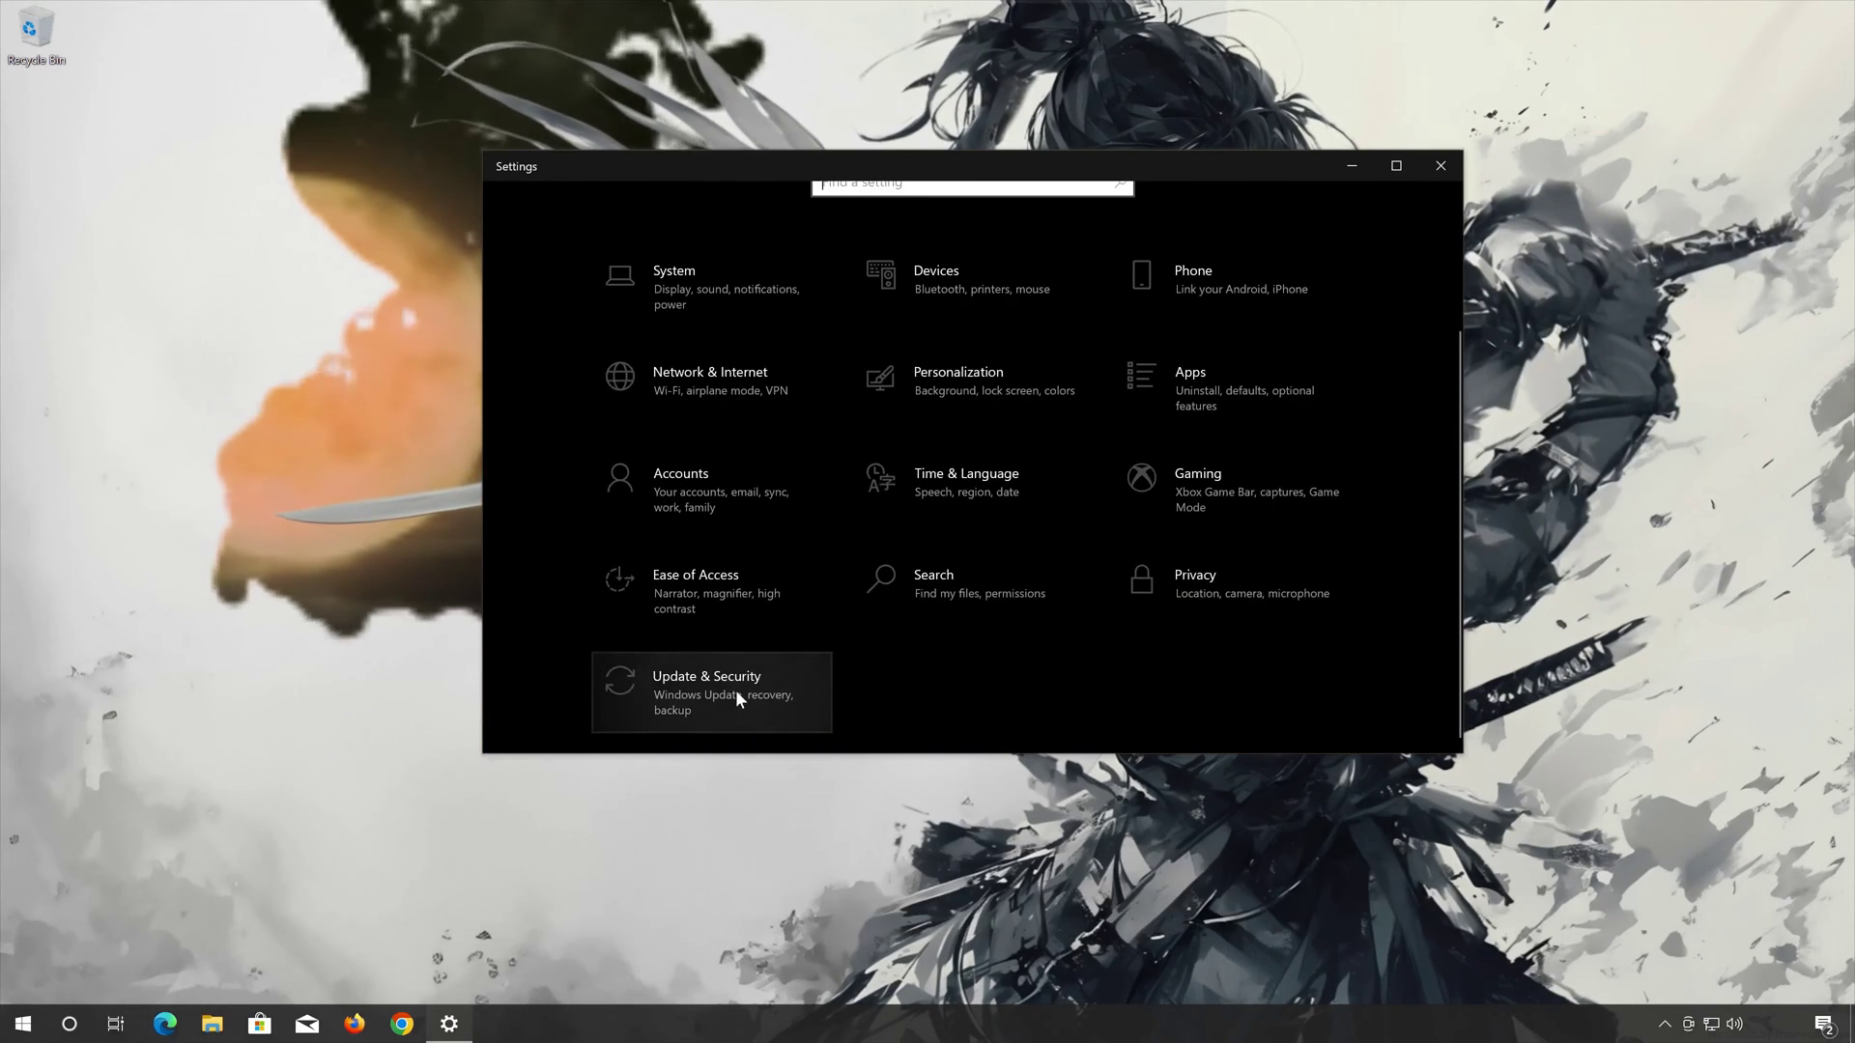
pyautogui.click(735, 693)
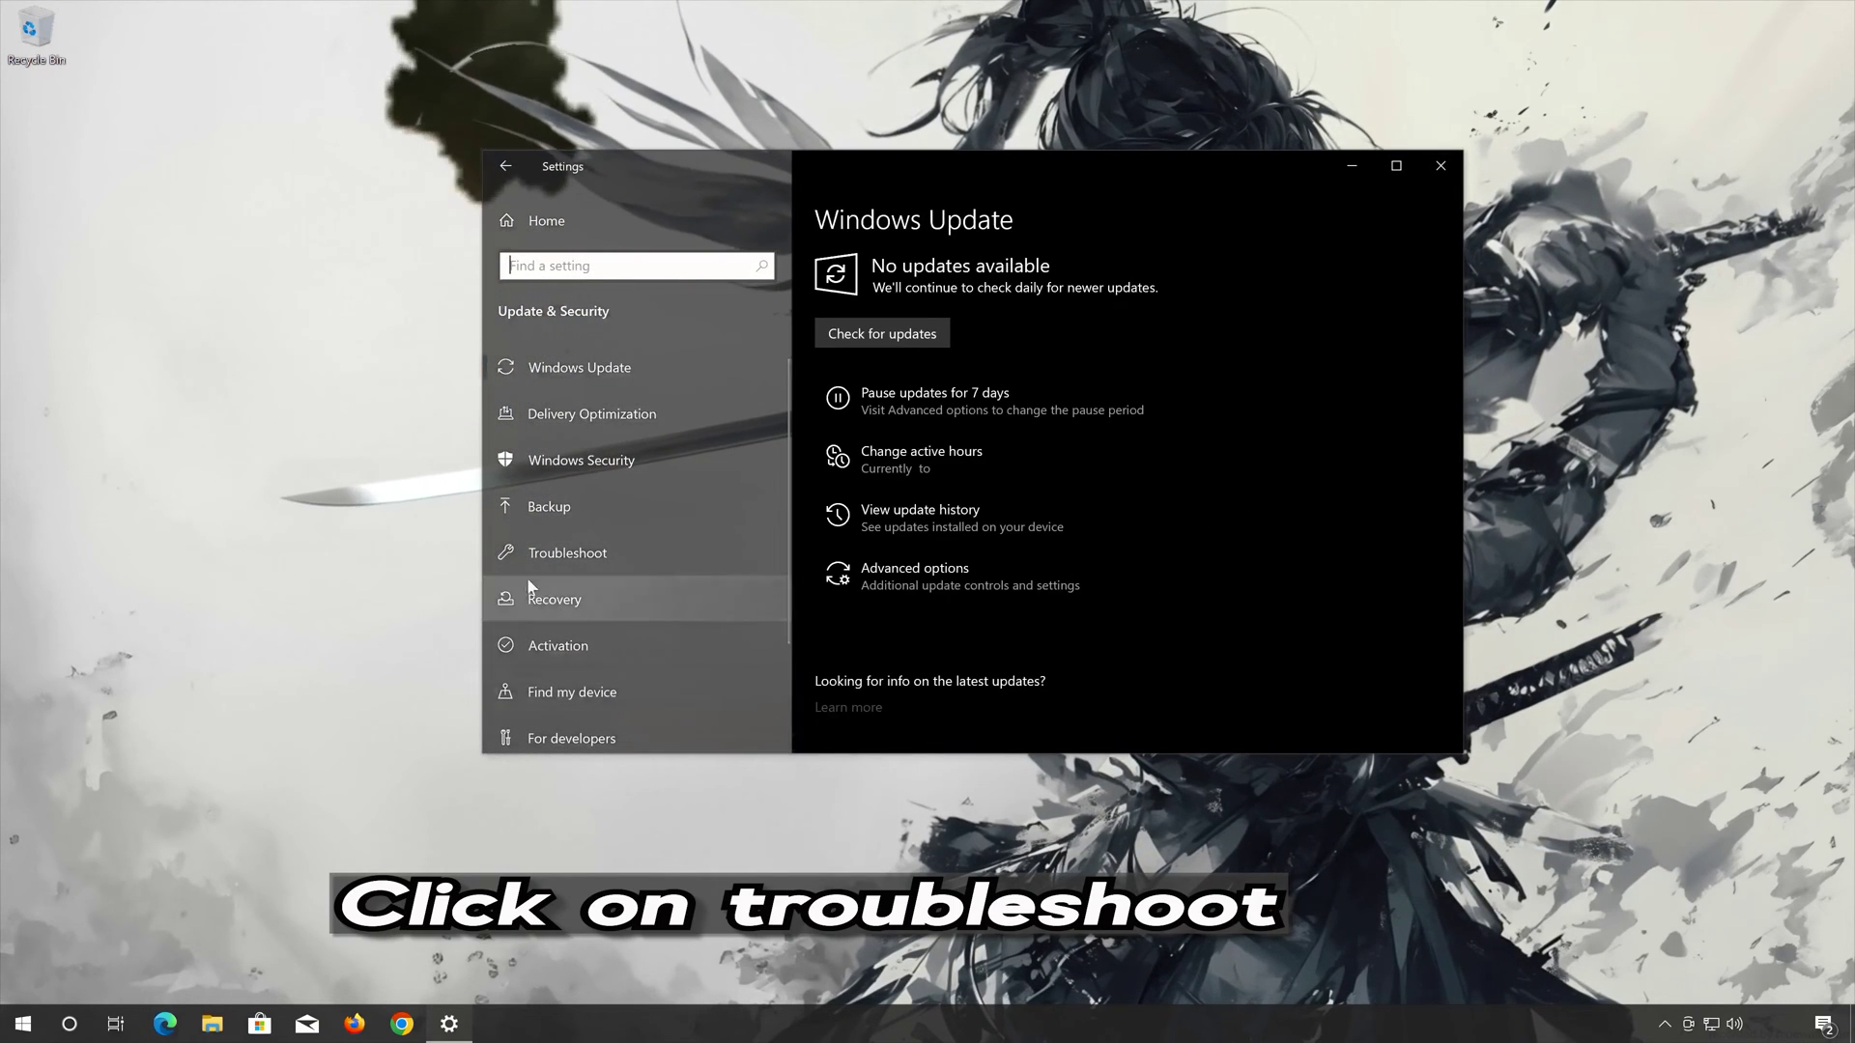
pyautogui.click(667, 559)
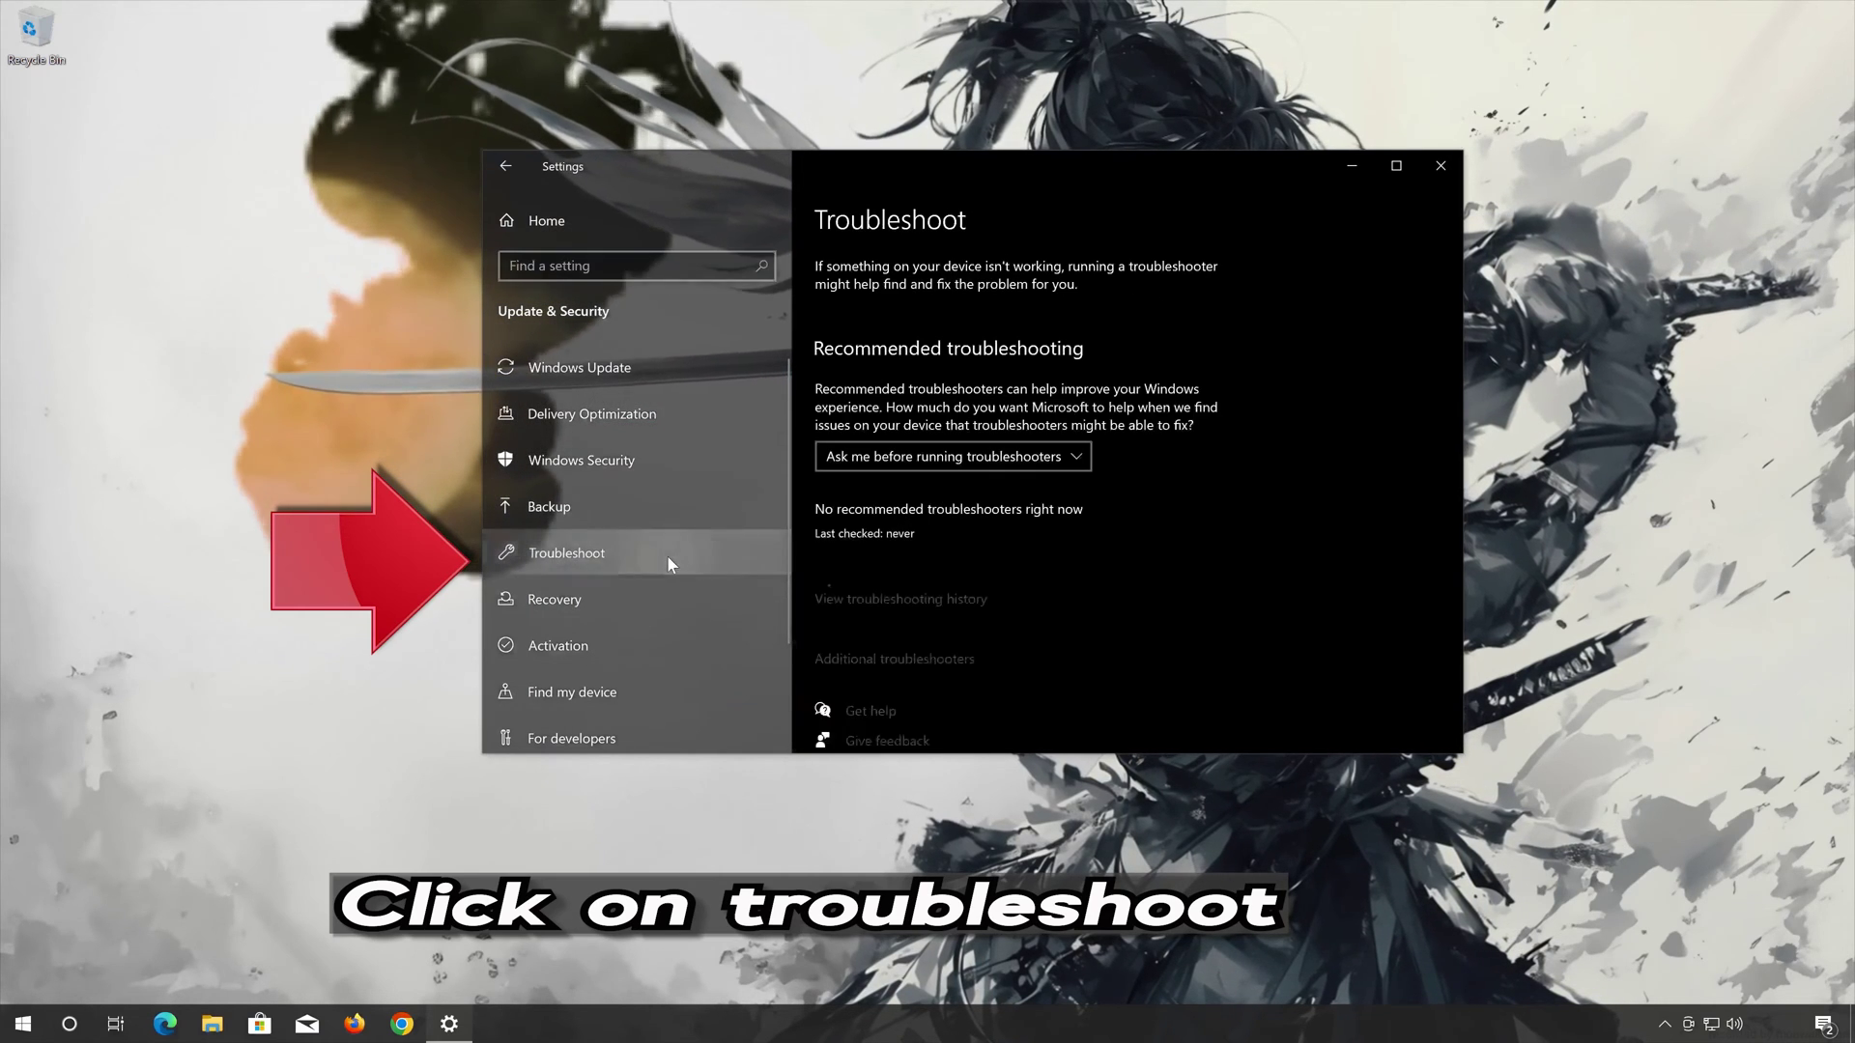
pyautogui.scroll(-3, 1178, 541)
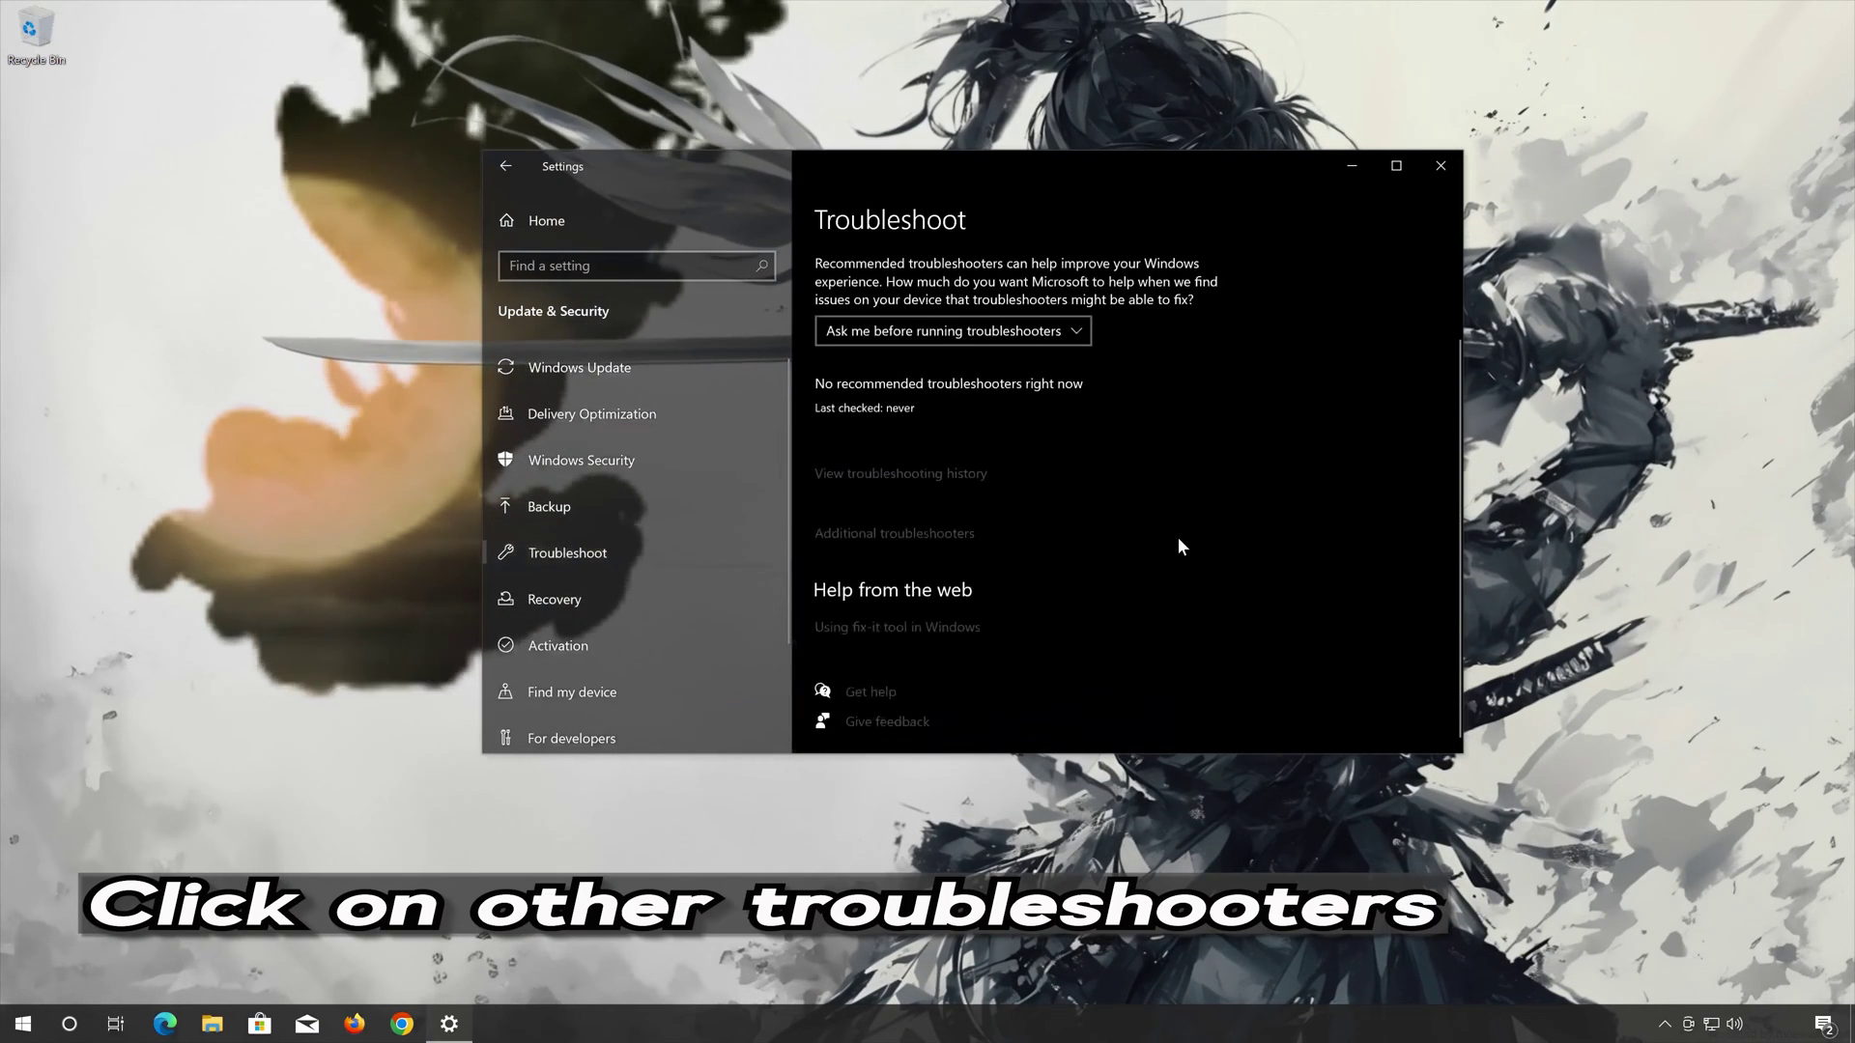
pyautogui.scroll(2, 1178, 541)
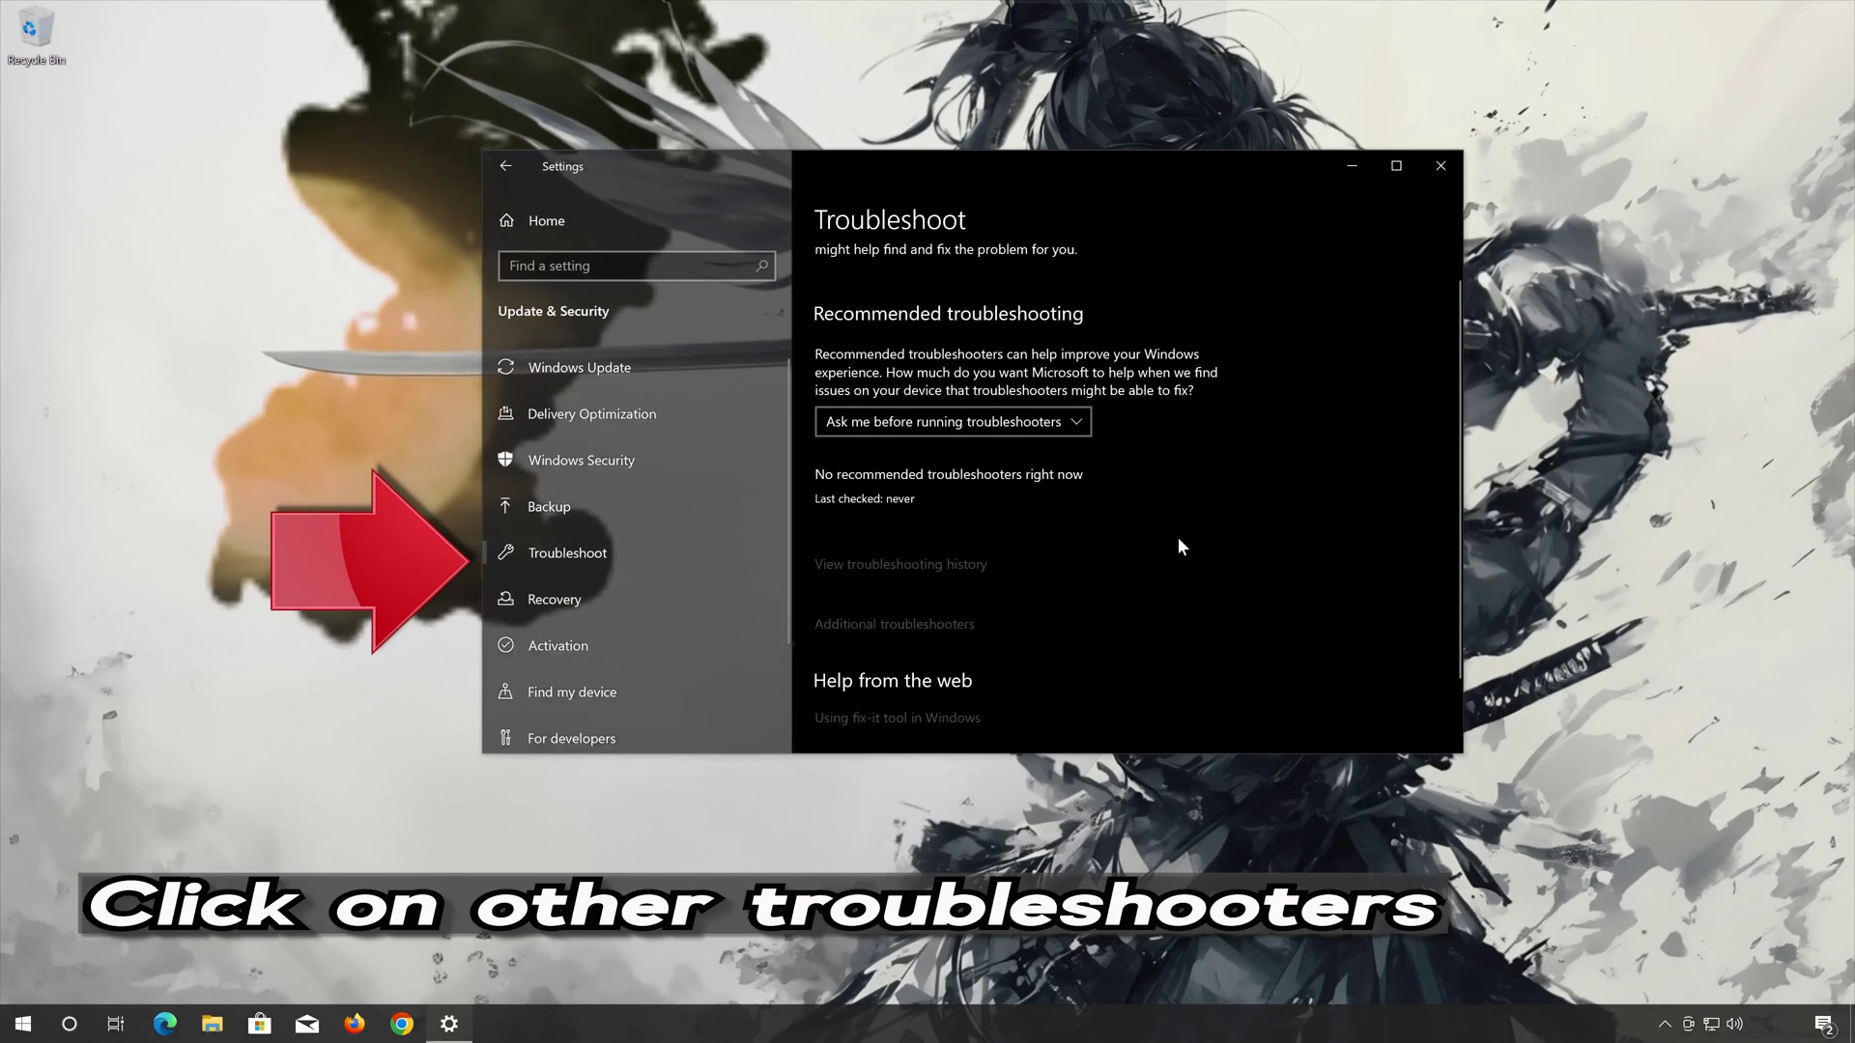
pyautogui.scroll(-2, 1179, 541)
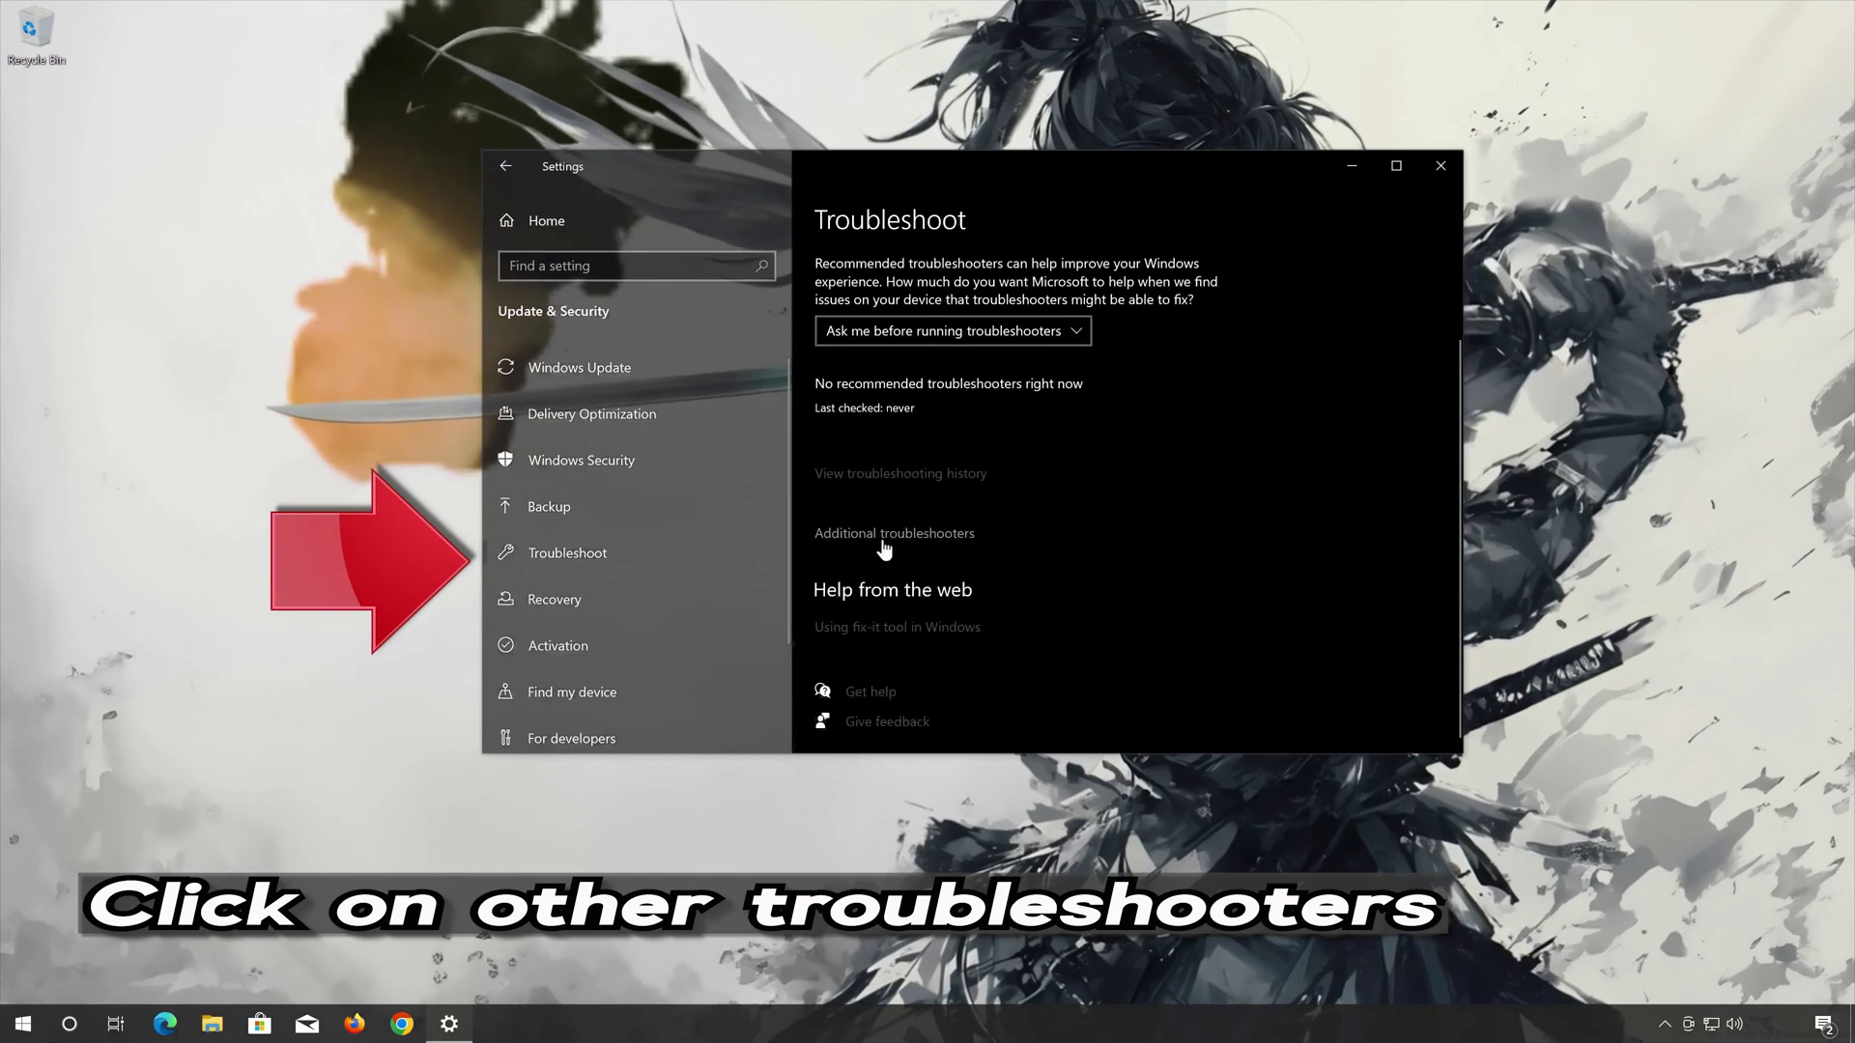
pyautogui.click(935, 536)
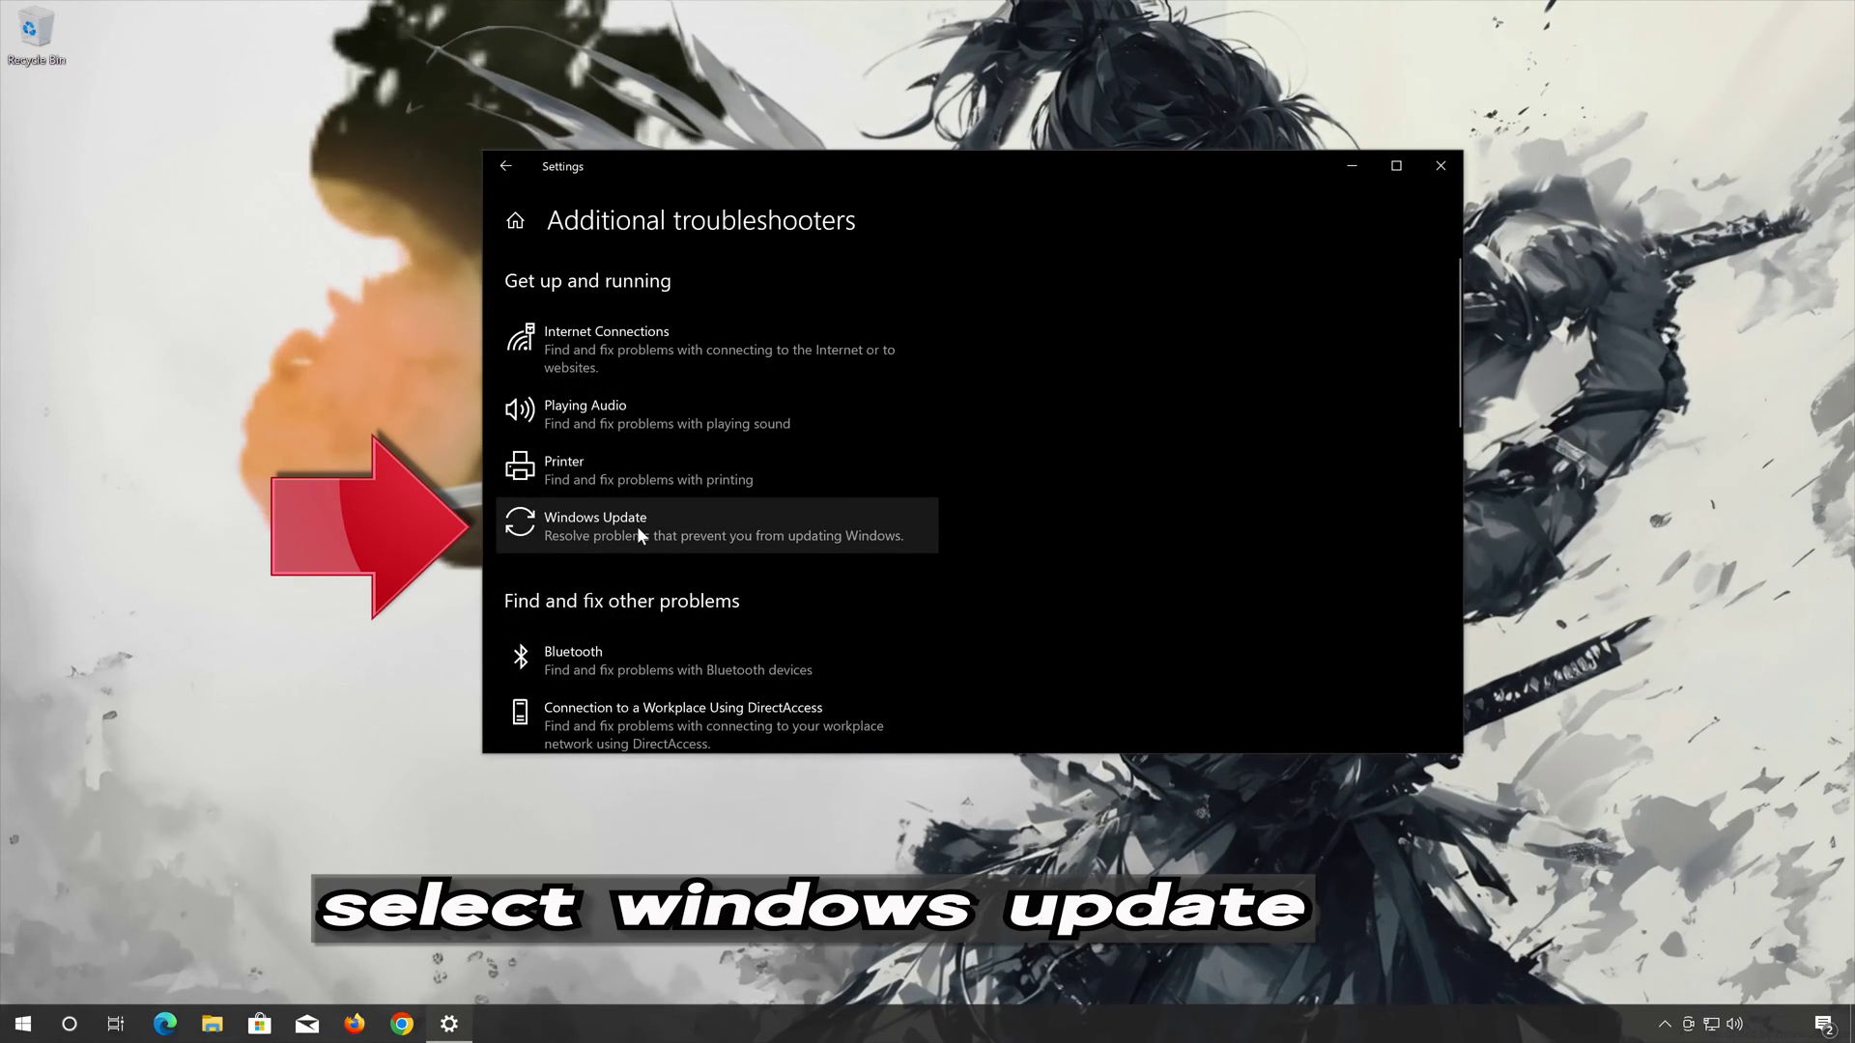
# Run the Windows Update troubleshooter, then close its report and the Settings window
pyautogui.click(705, 521)
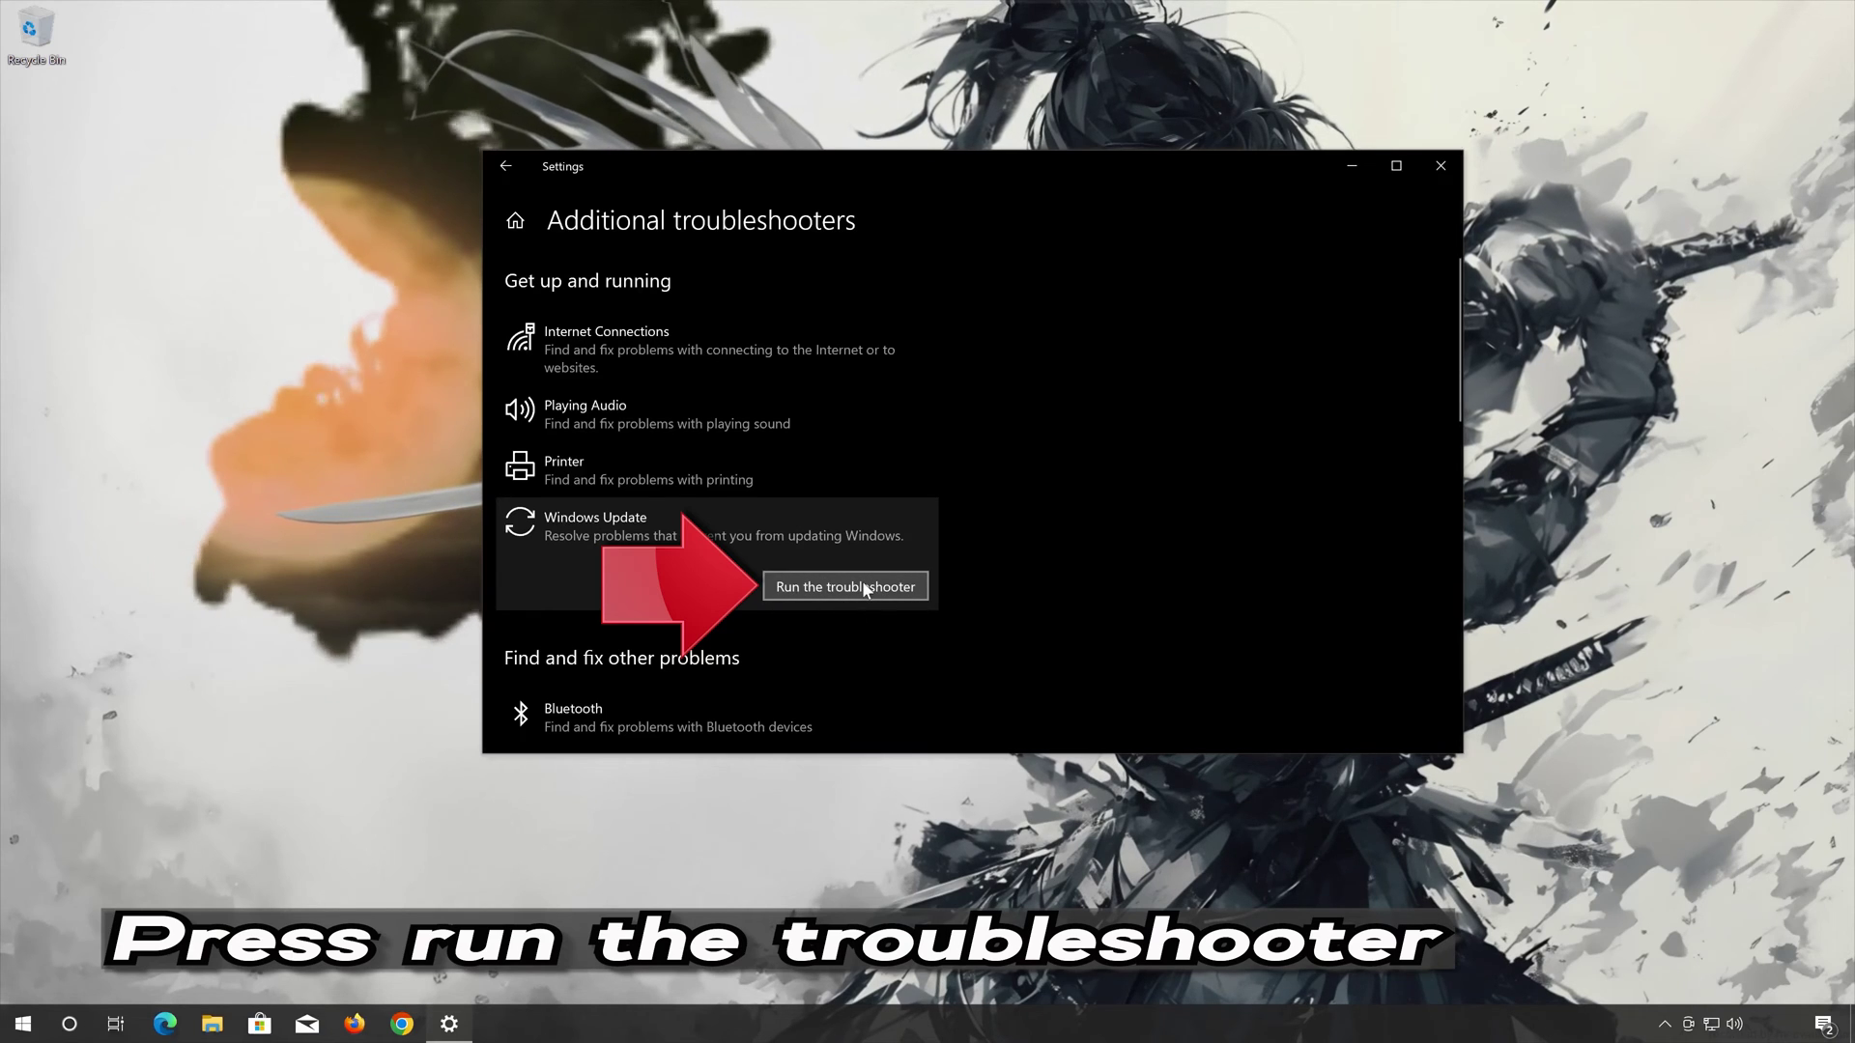
pyautogui.click(863, 584)
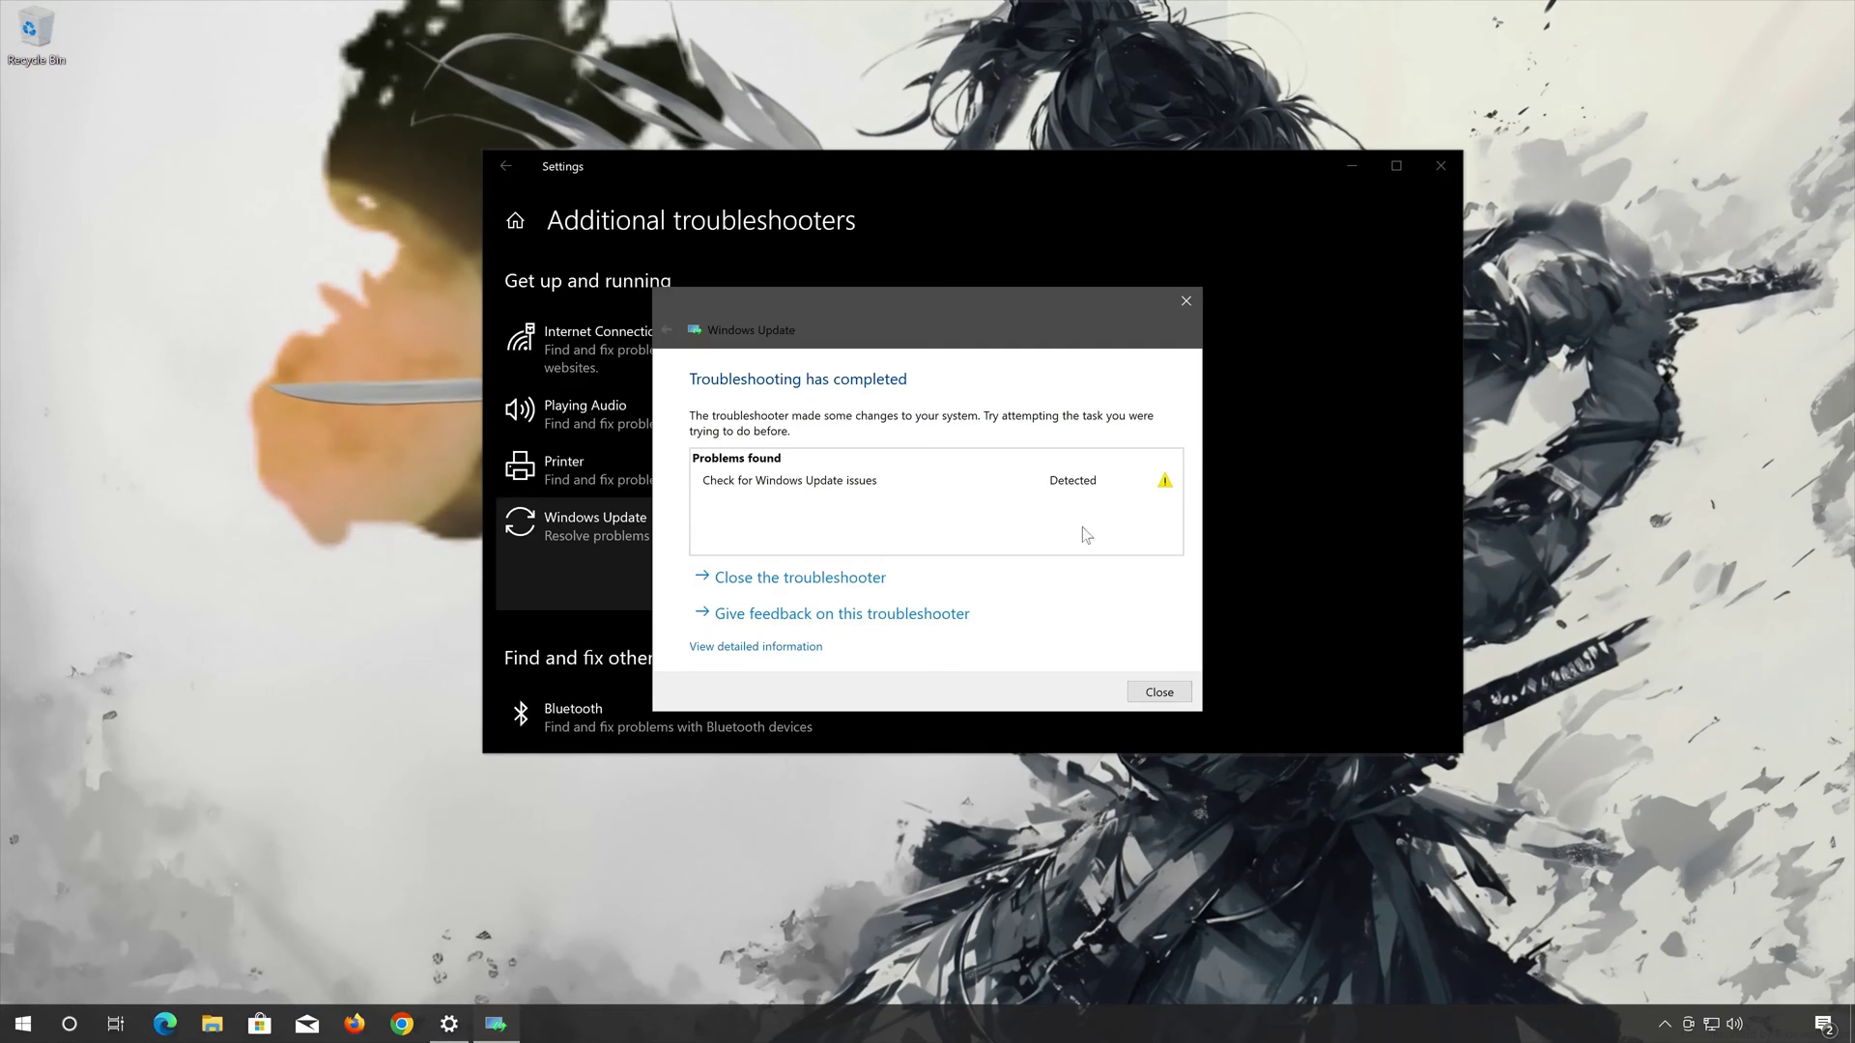
pyautogui.click(1159, 693)
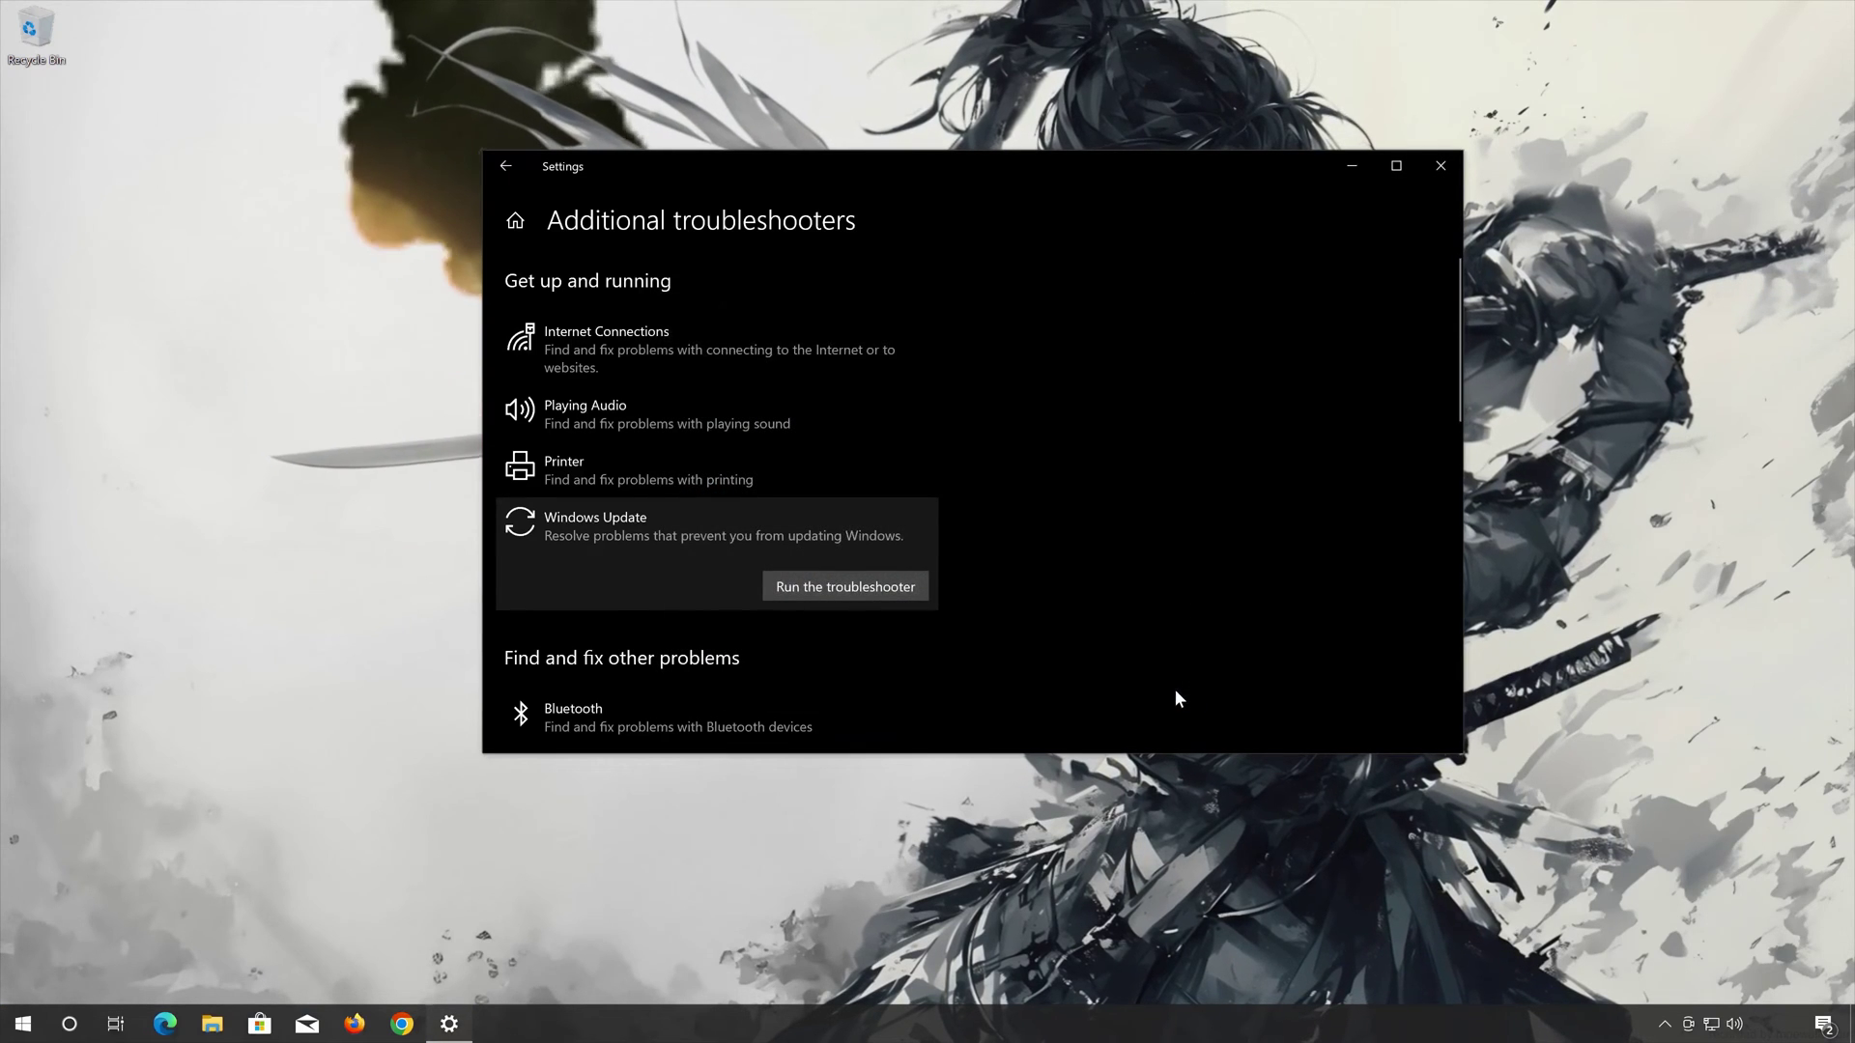
pyautogui.click(1447, 168)
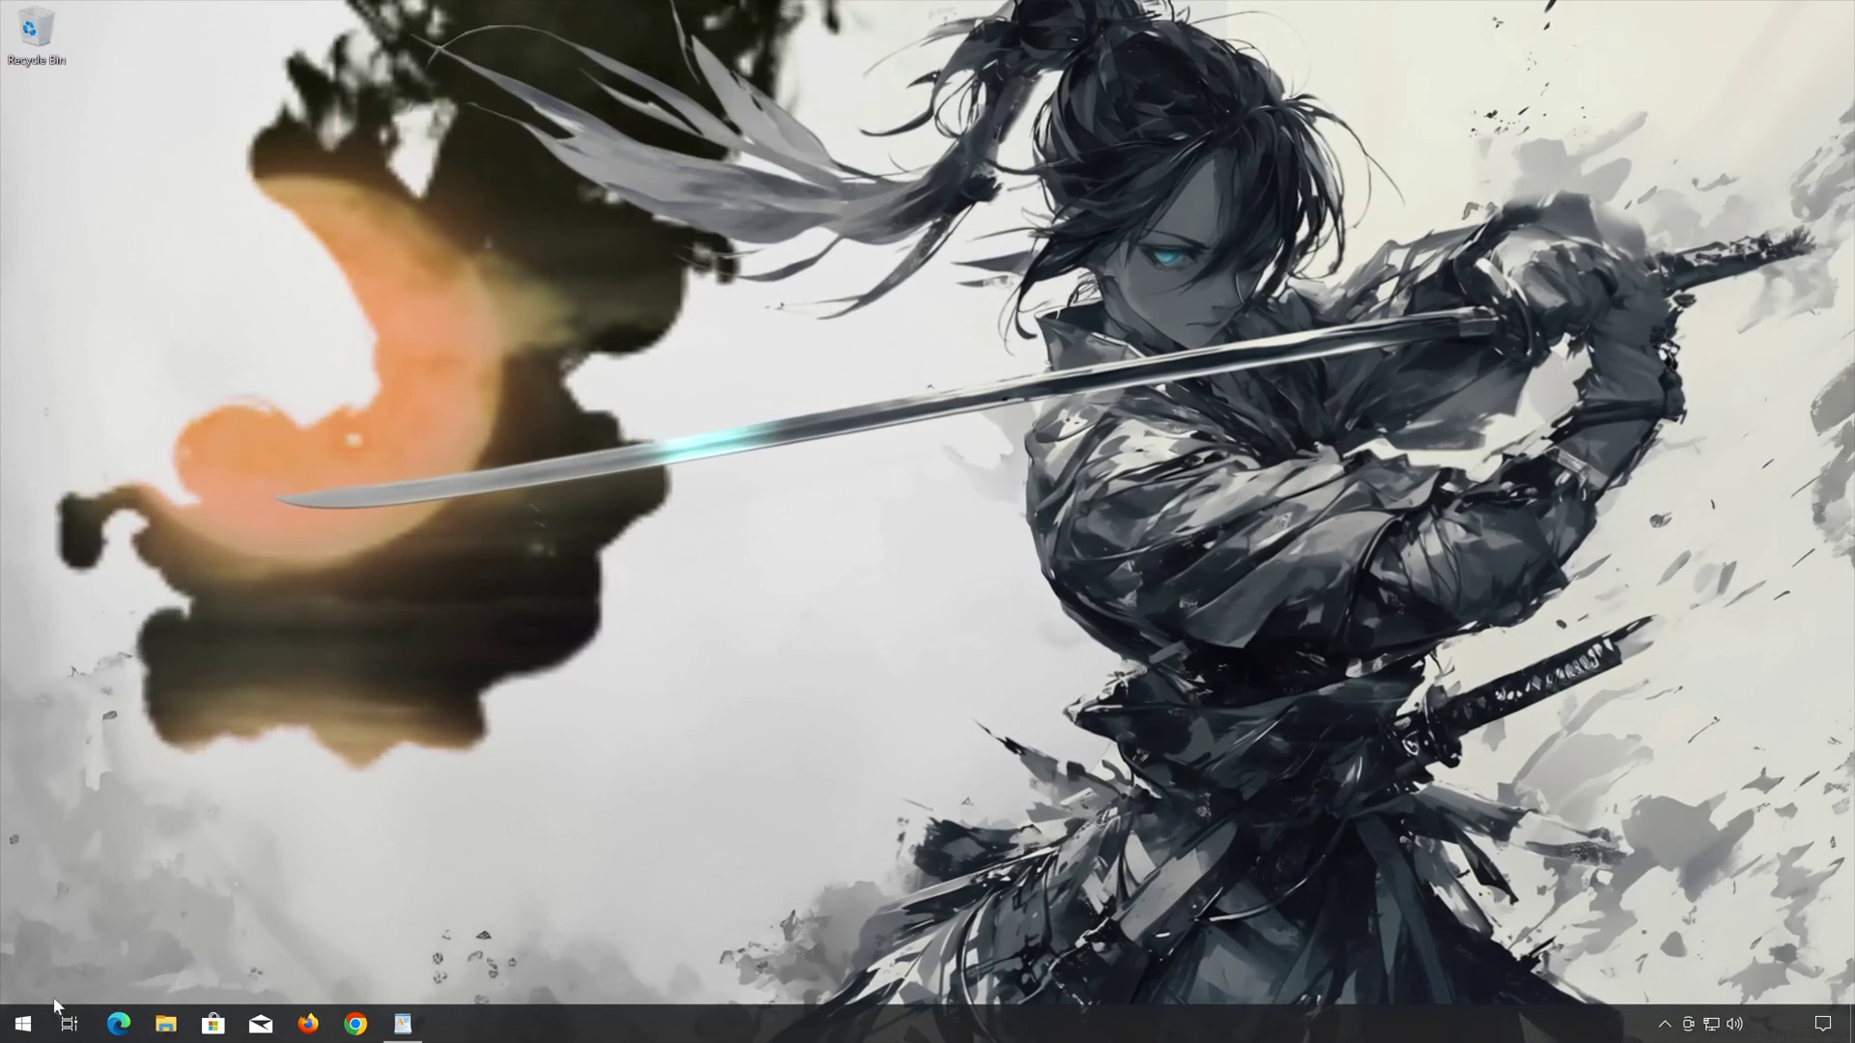
# Search for Notepad, open a blank document and shrink its window
pyautogui.click(24, 1026)
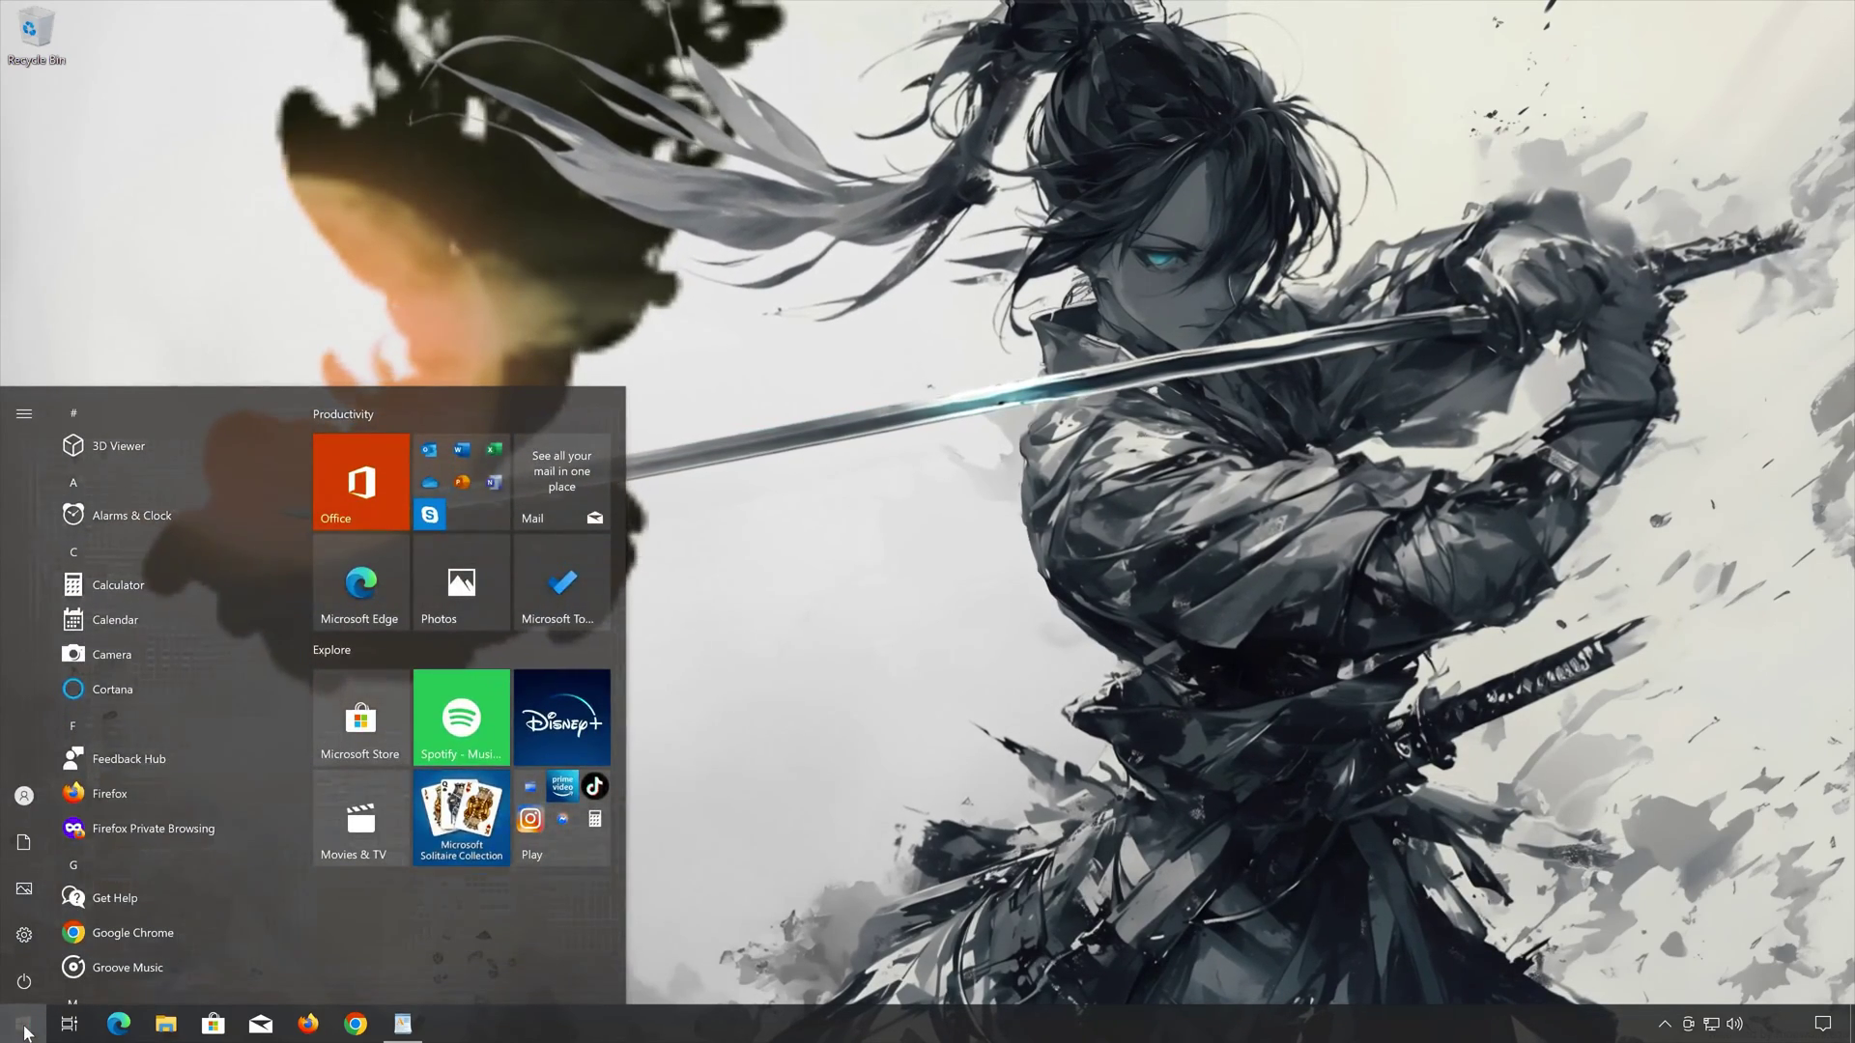
pyautogui.write('notepad')
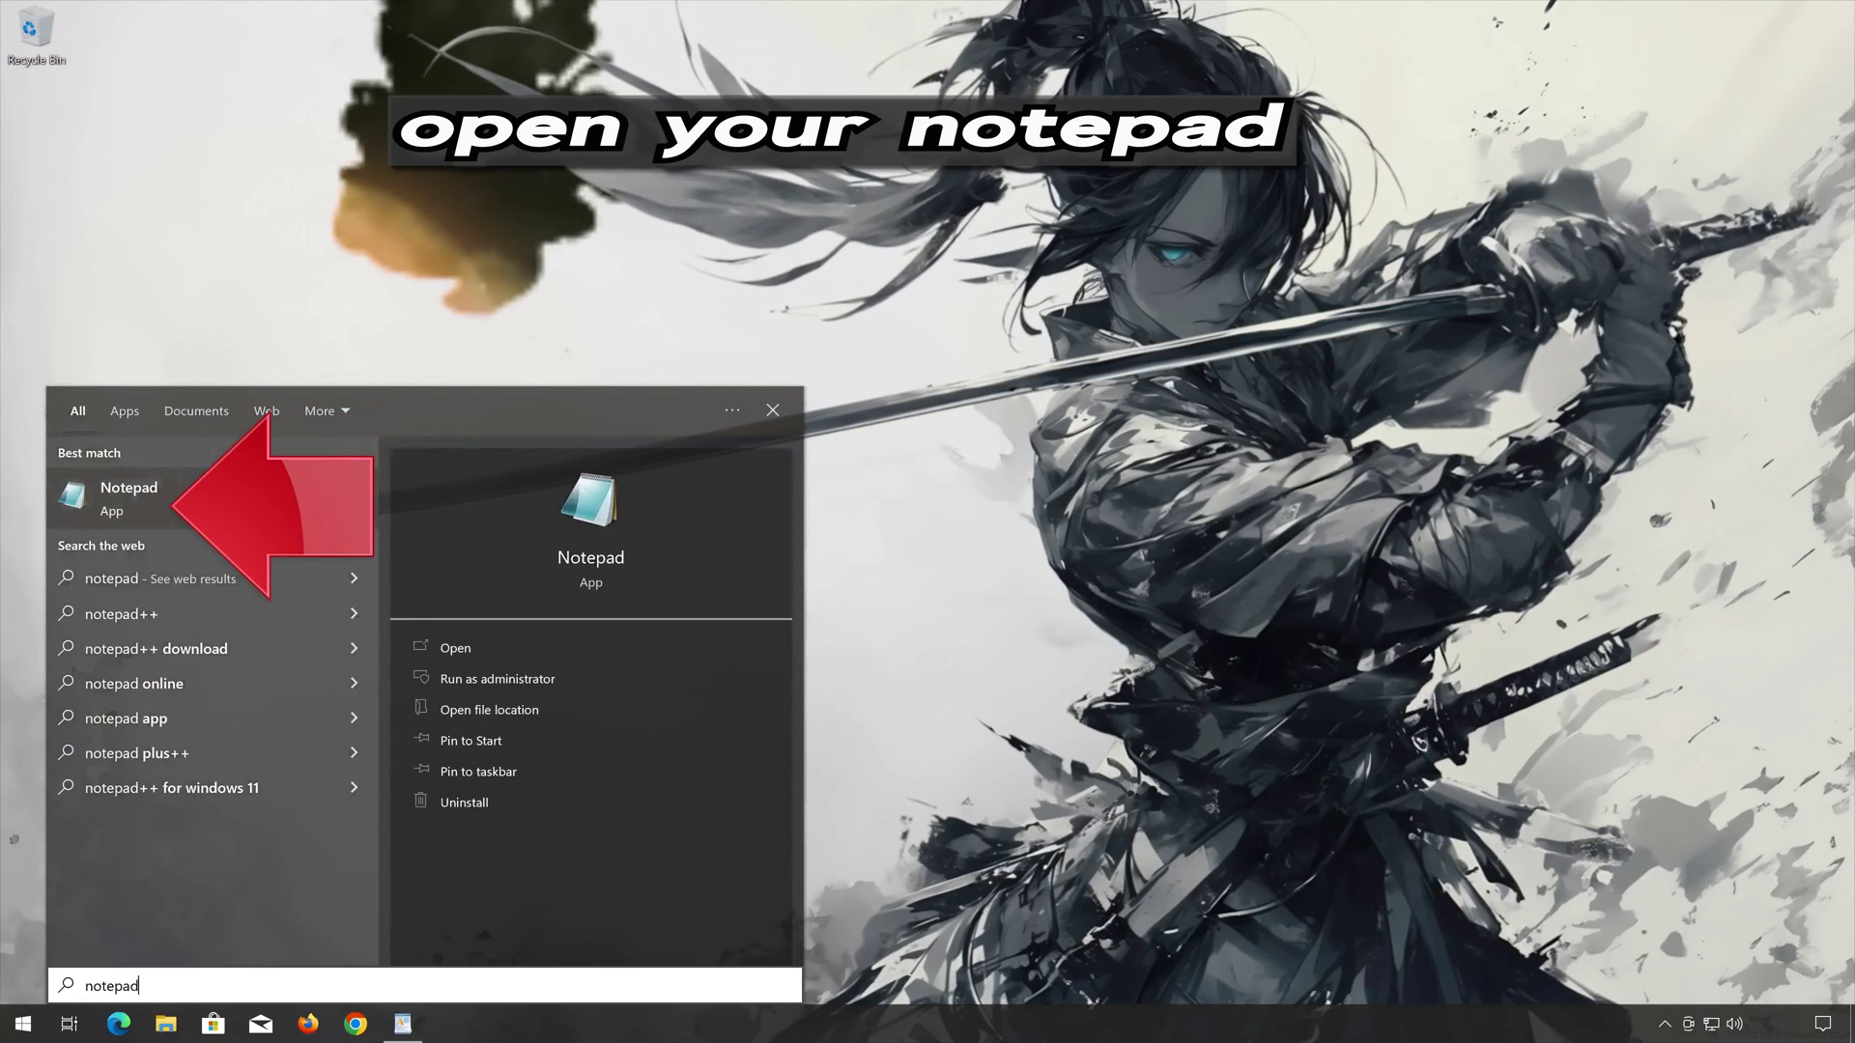
pyautogui.click(237, 496)
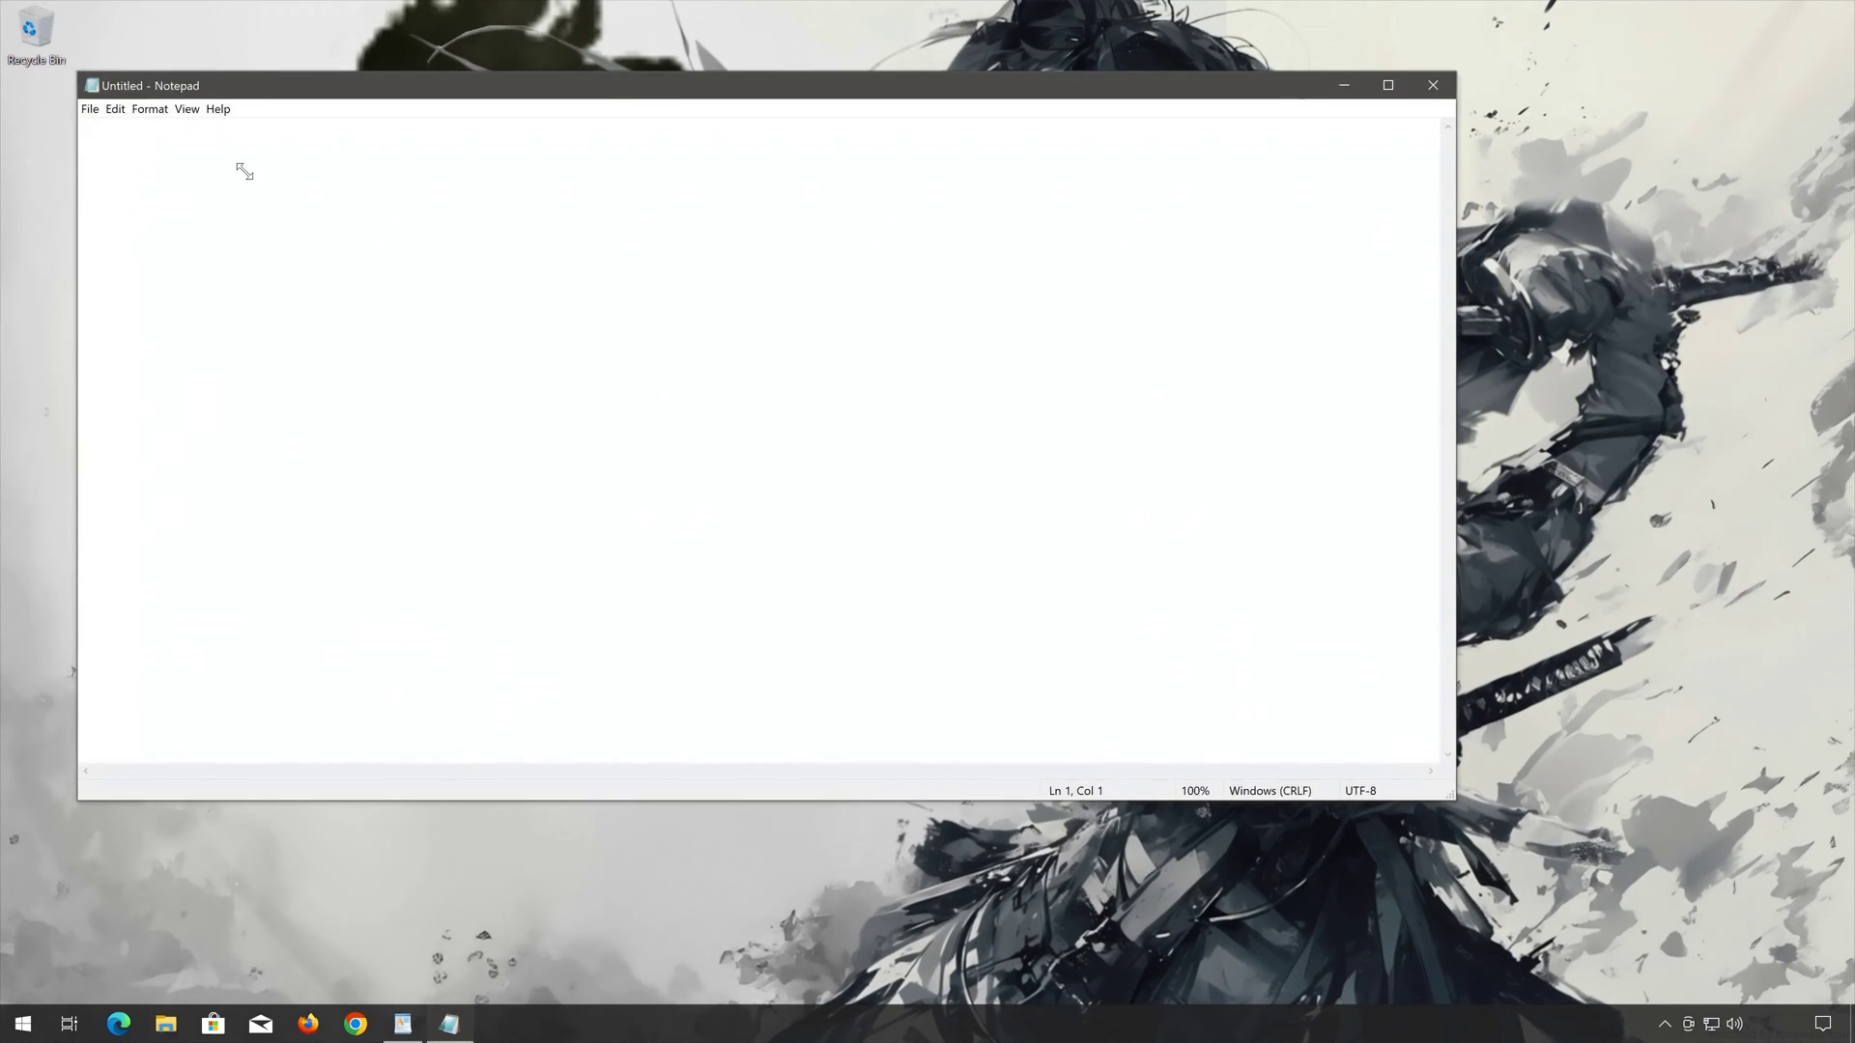
pyautogui.moveTo(244, 172); pyautogui.dragTo(806, 295)
# Copy all the update-reset commands, from net stop bits to net start cryptsvc, out of the WordPad document and paste them into the blank Notepad file
pyautogui.click(401, 1026)
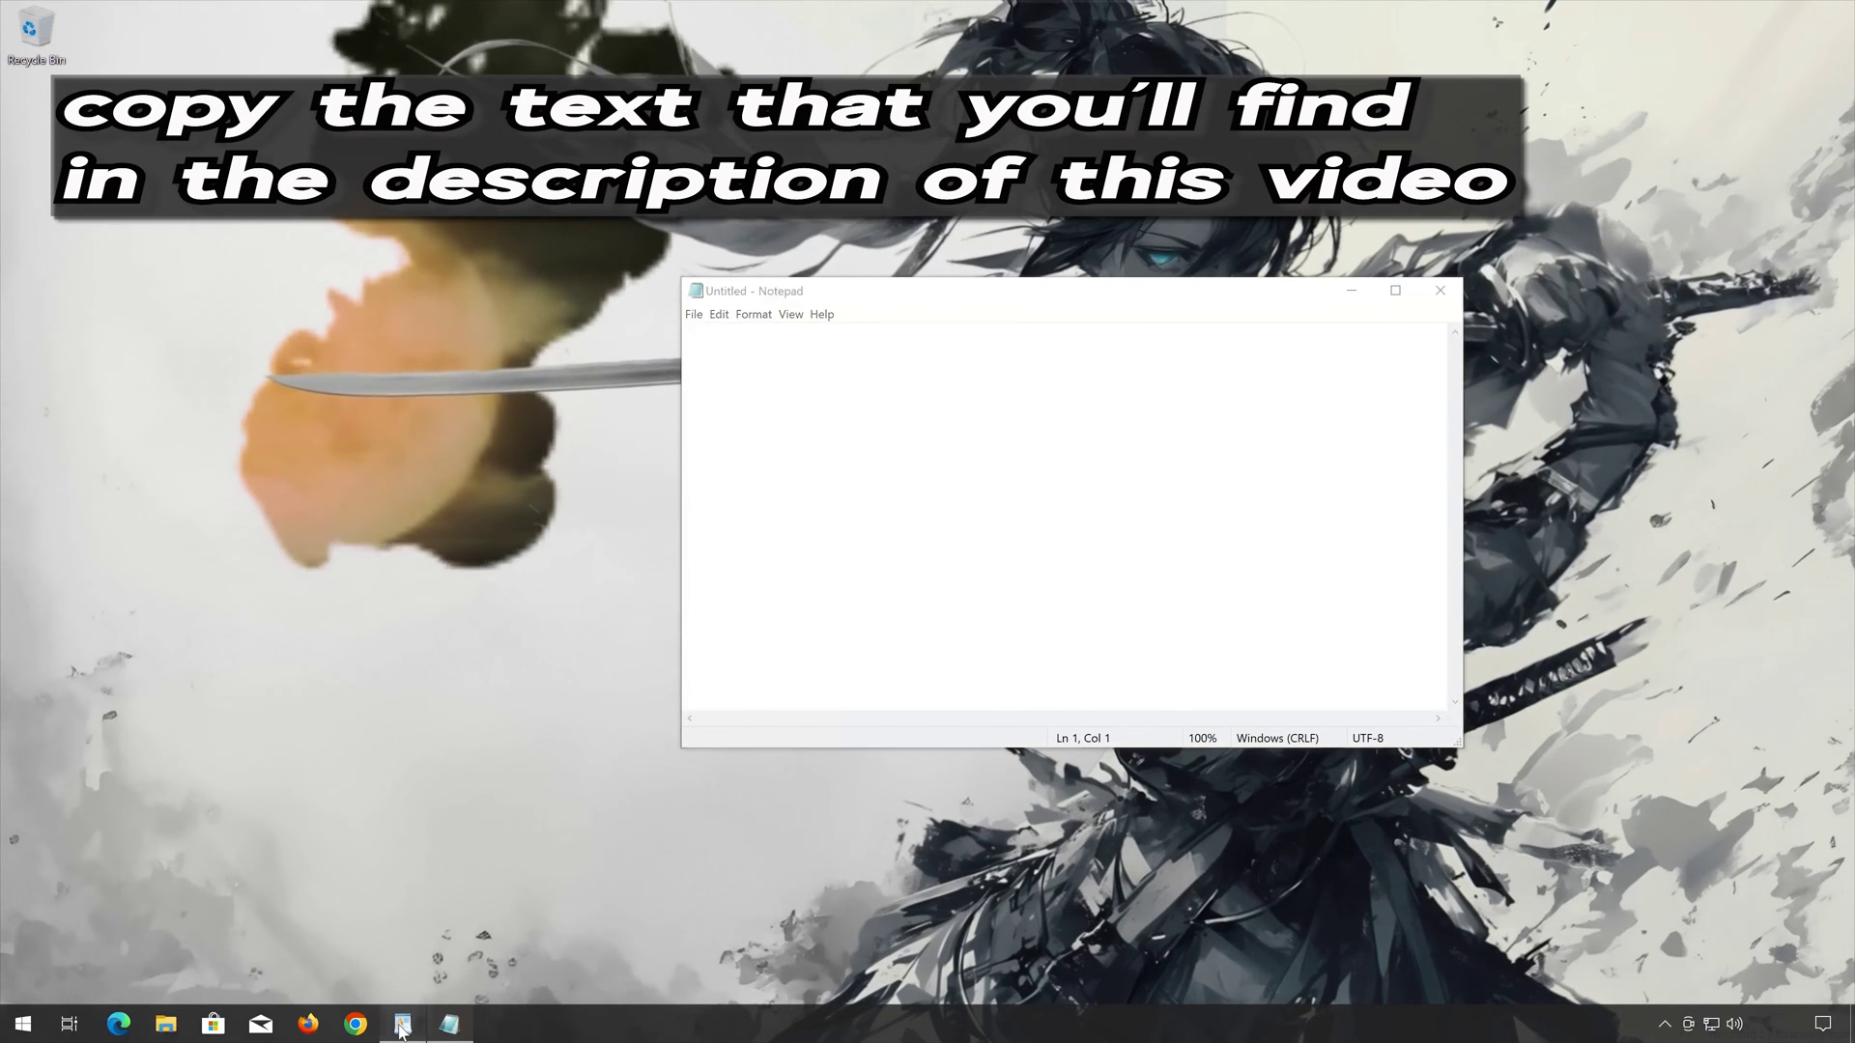
pyautogui.moveTo(1066, 593); pyautogui.dragTo(967, 350)
pyautogui.rightClick(984, 350)
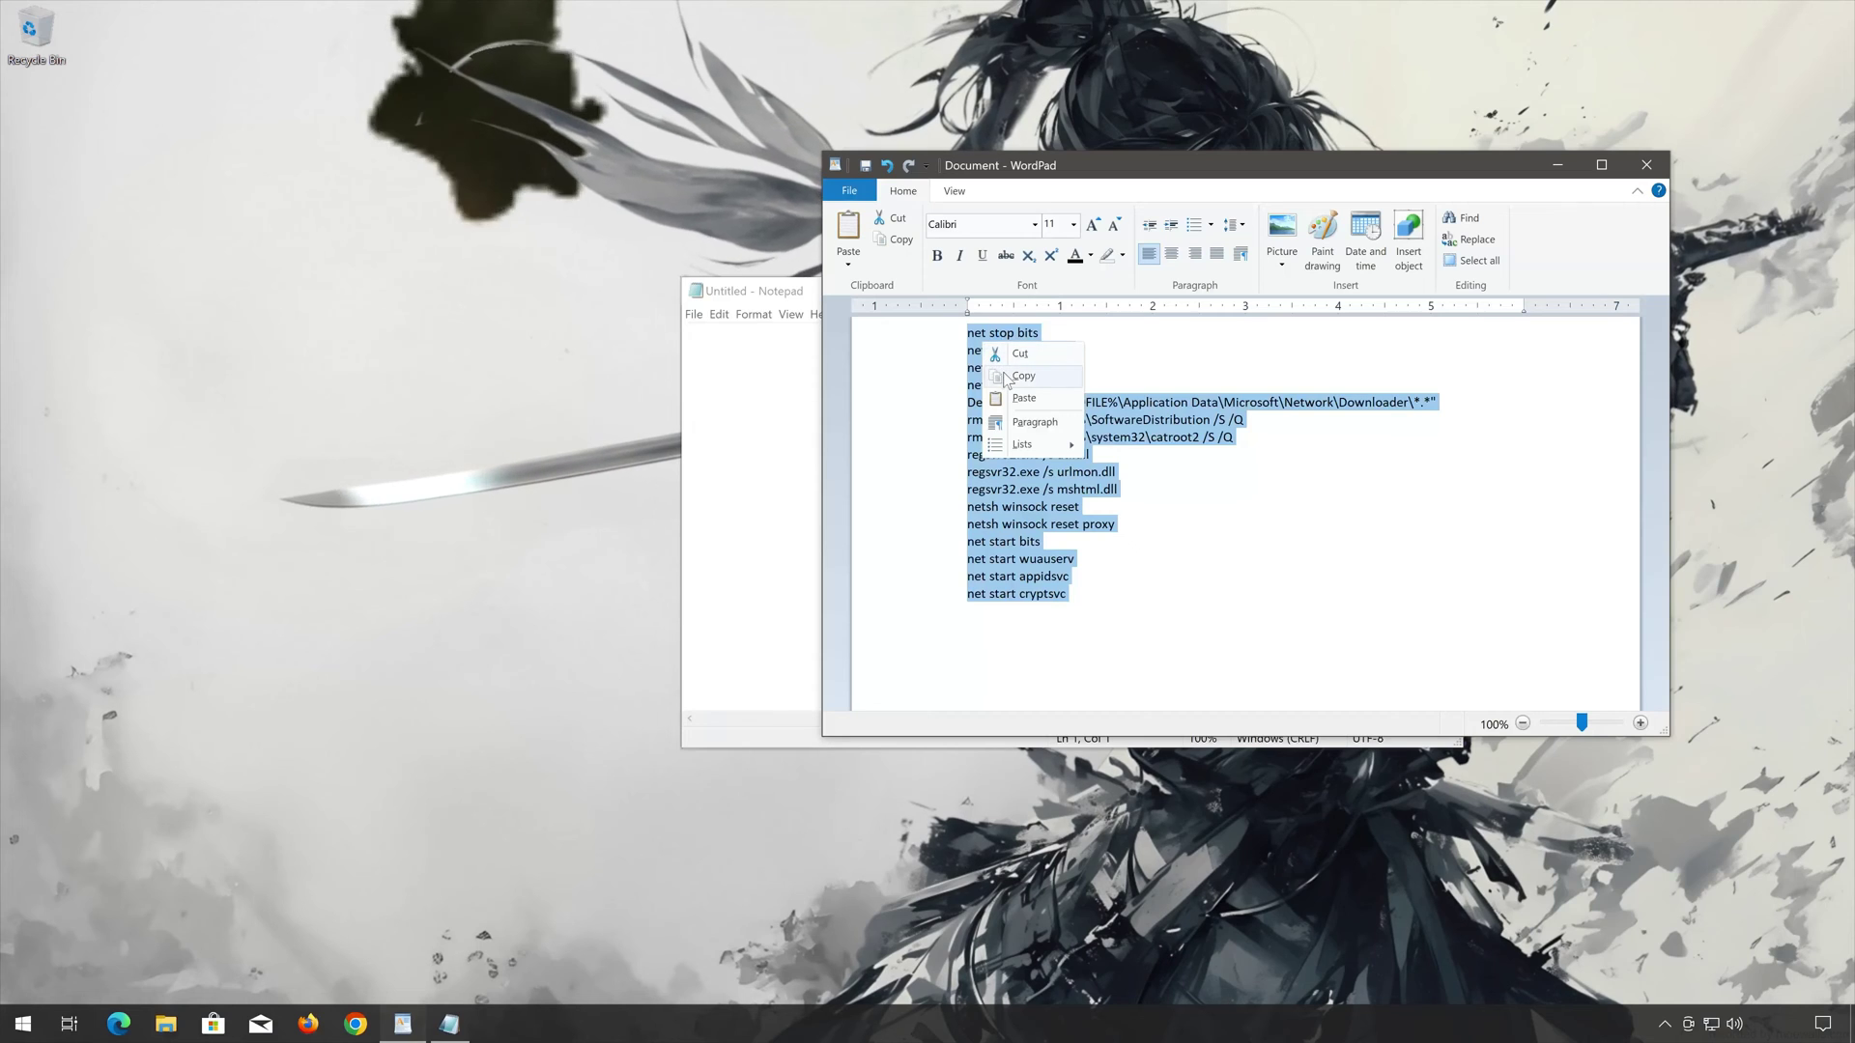
pyautogui.click(1558, 164)
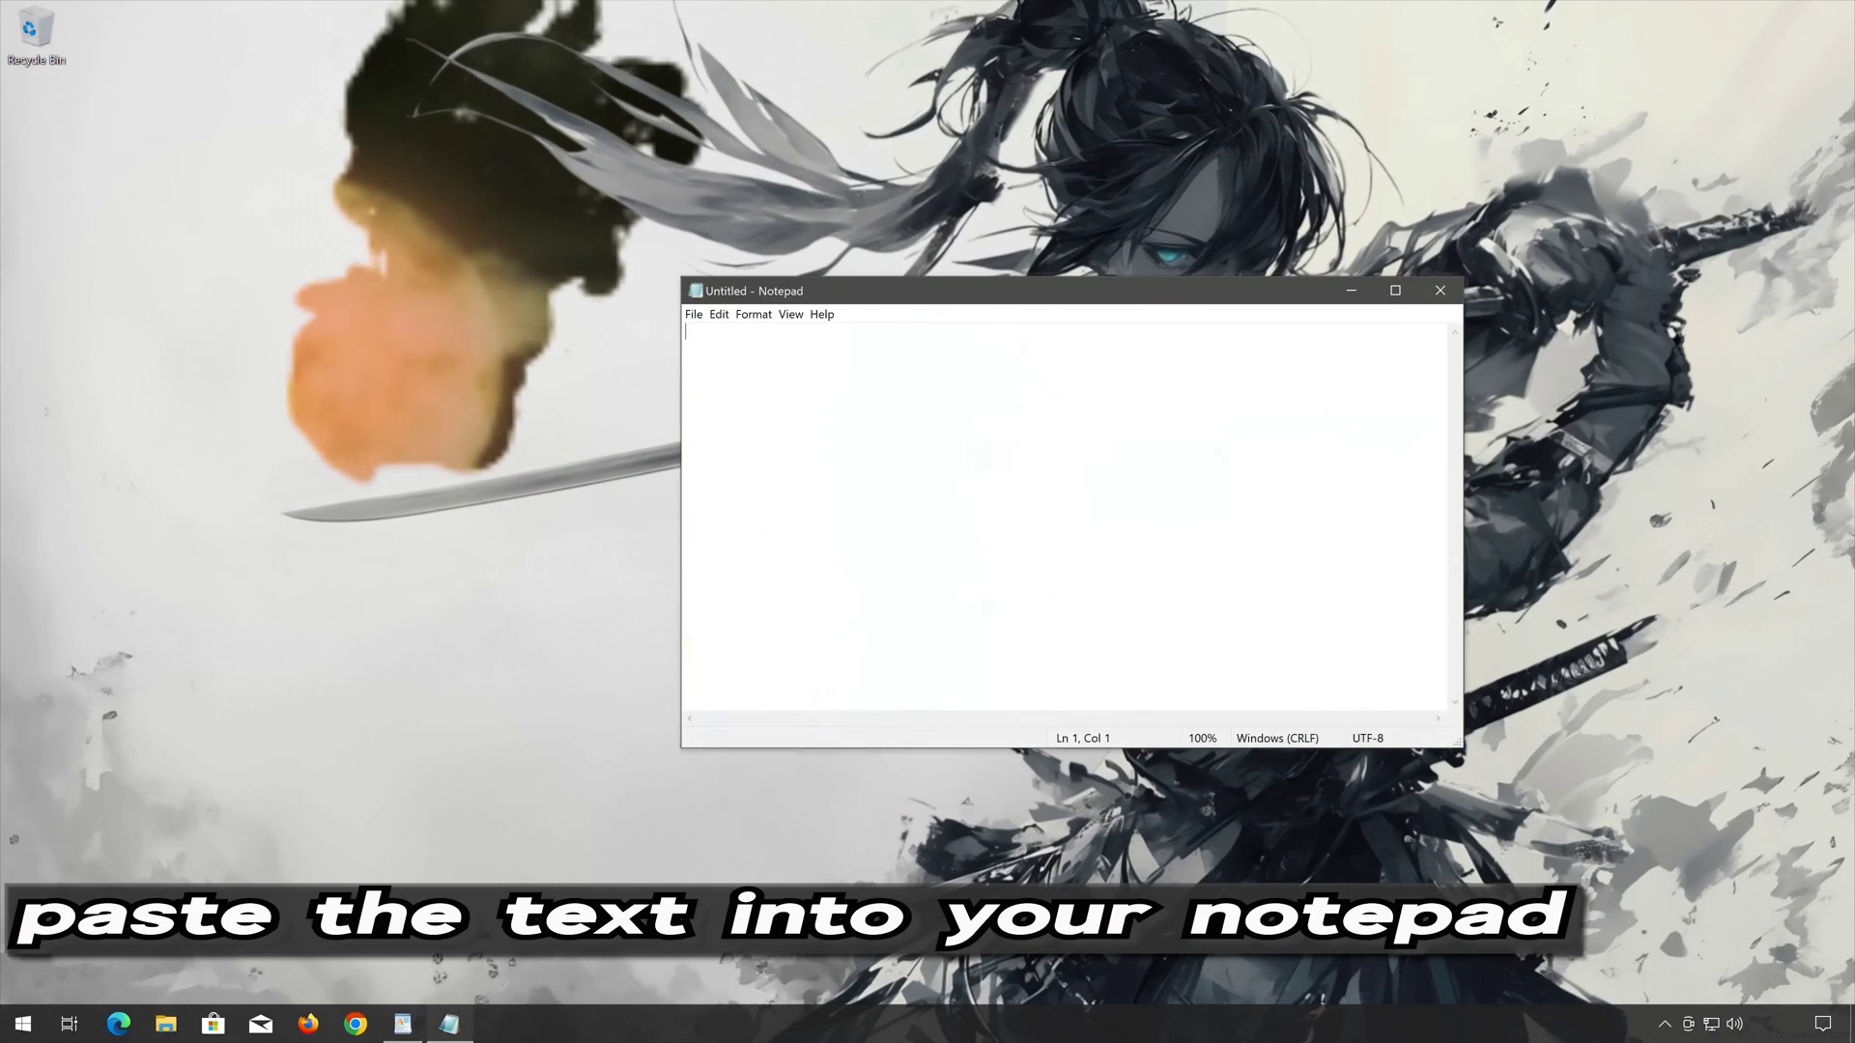
pyautogui.rightClick(899, 386)
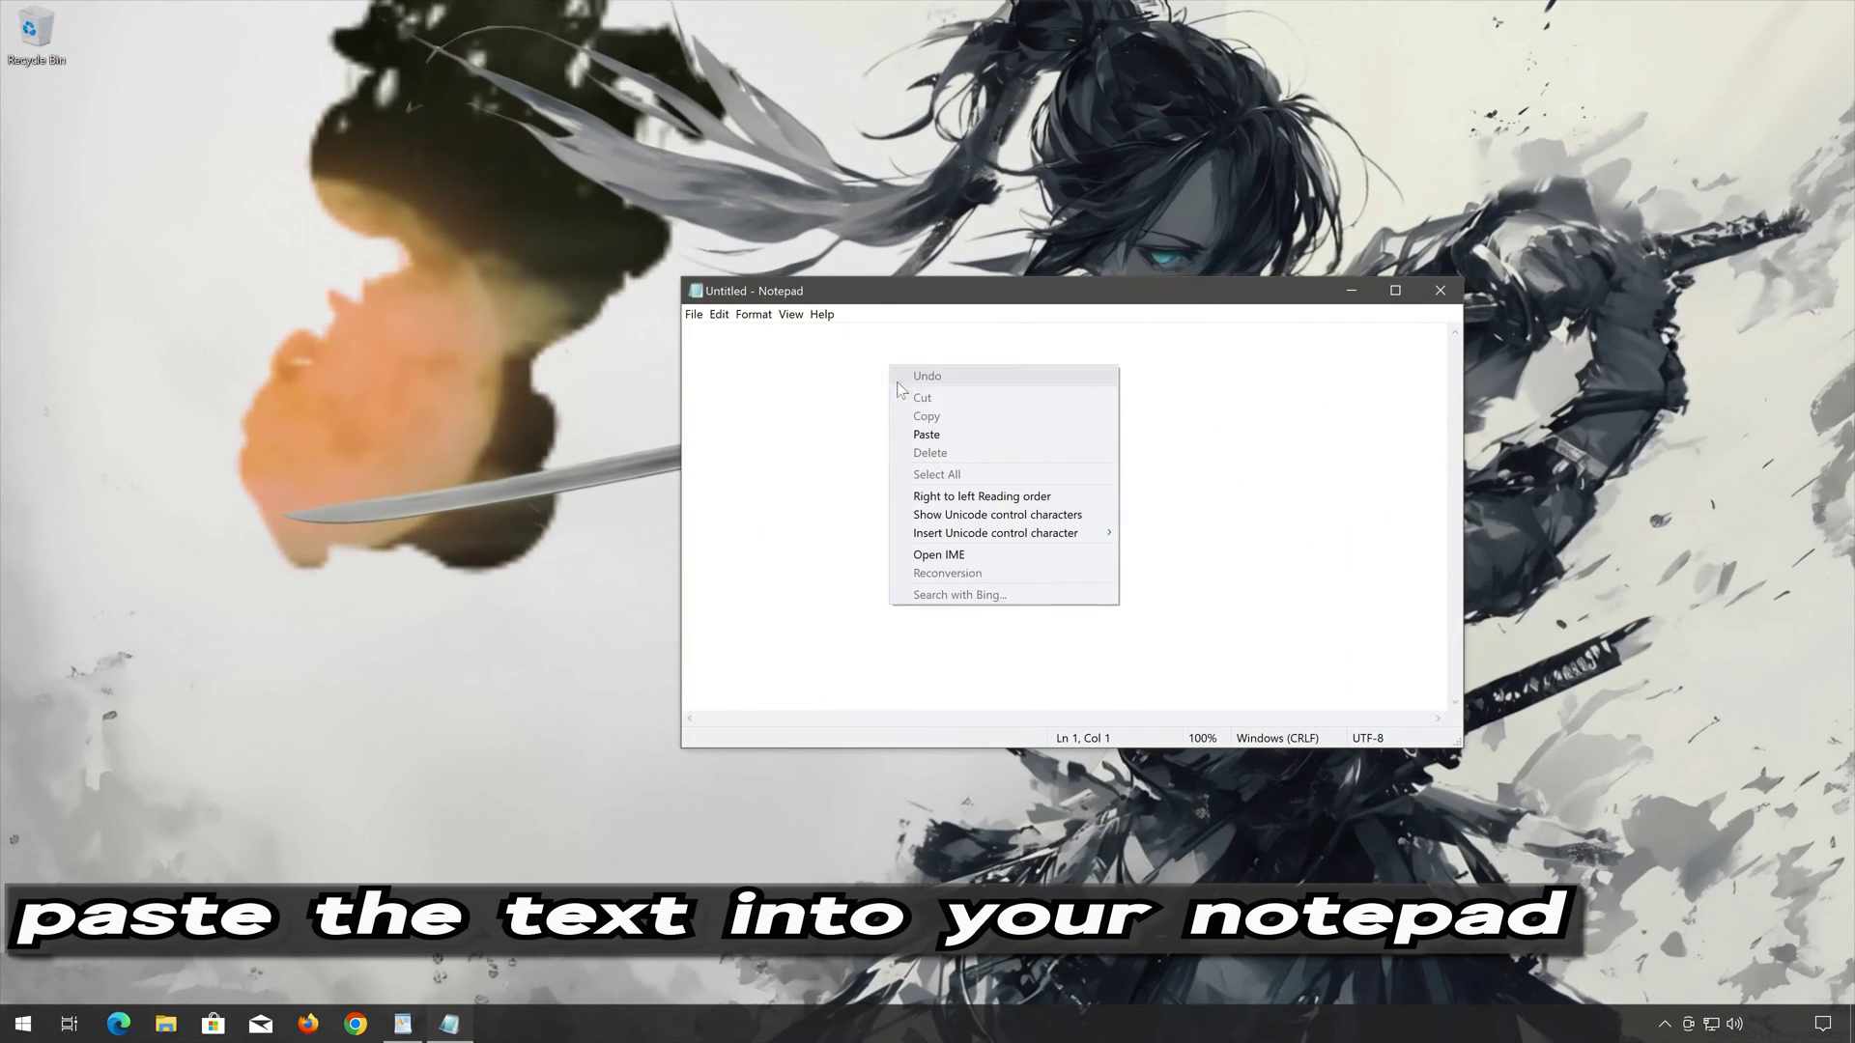
pyautogui.click(927, 433)
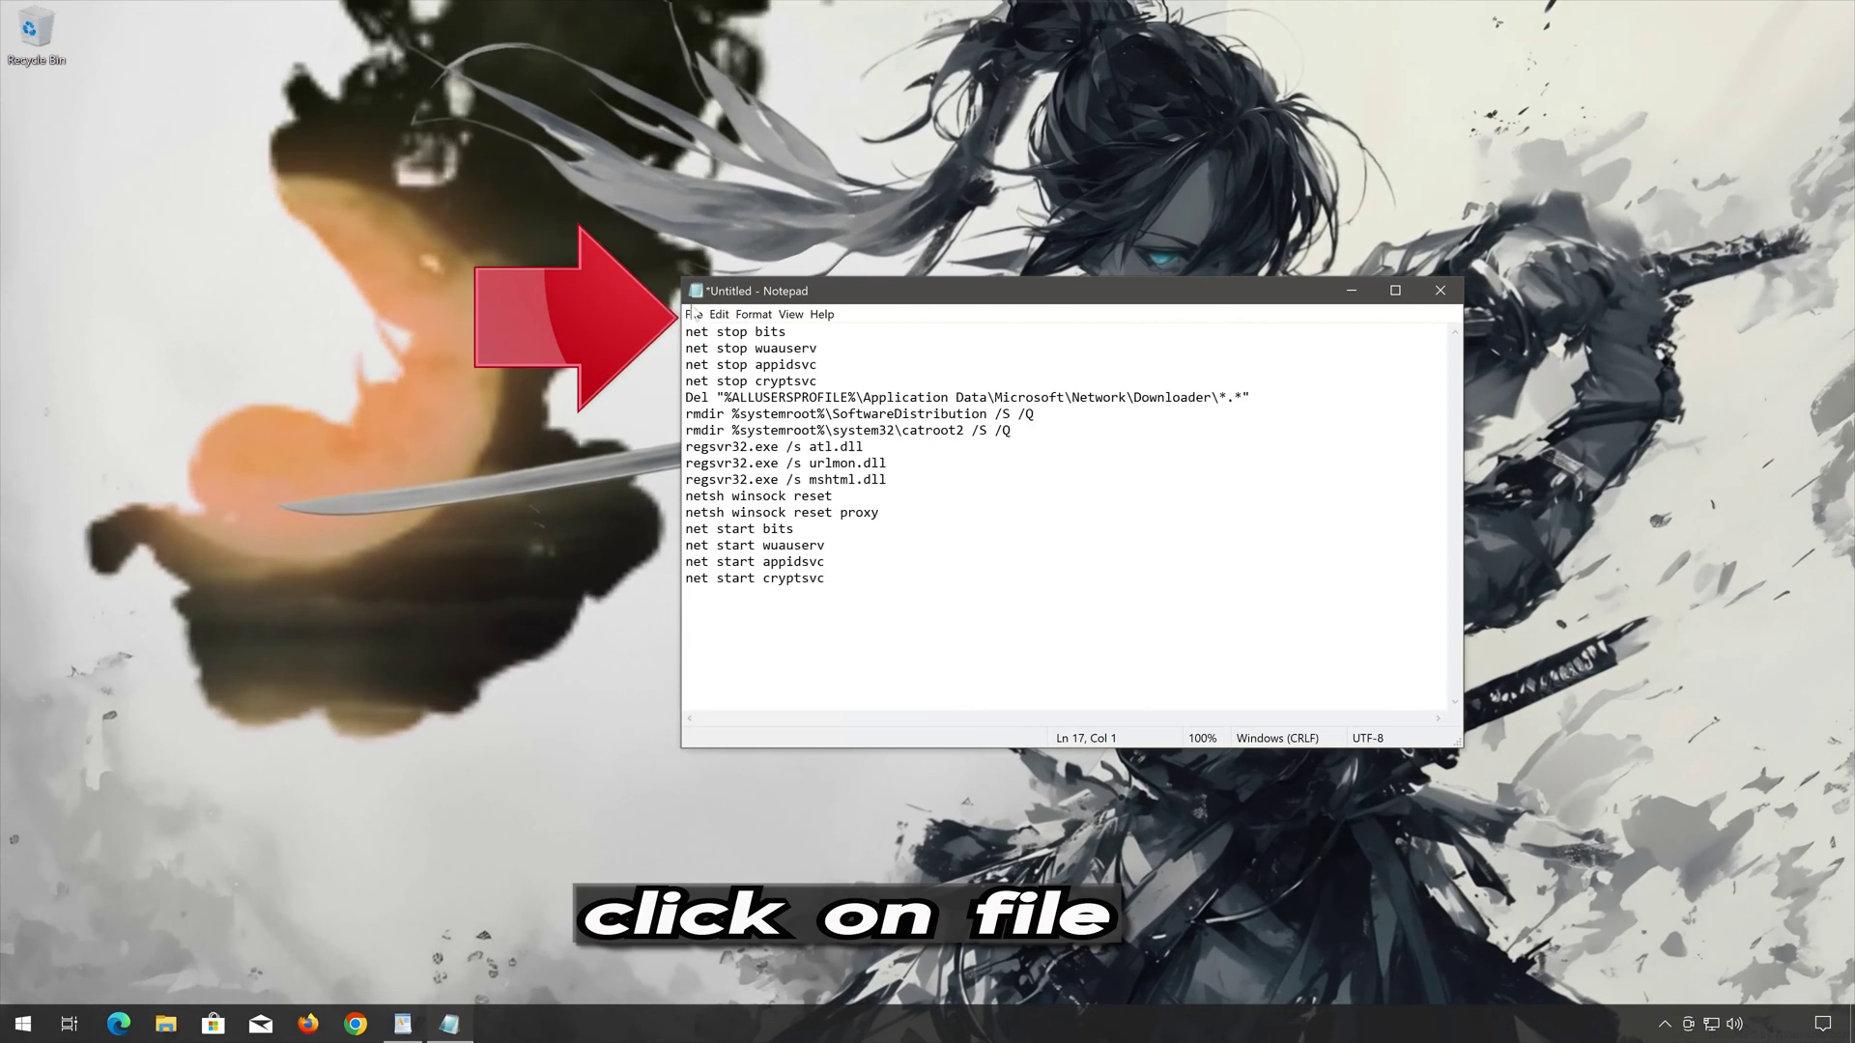
# Save the Notepad text to the Desktop as fix.bat with the file type All Files, then close Notepad
pyautogui.click(693, 315)
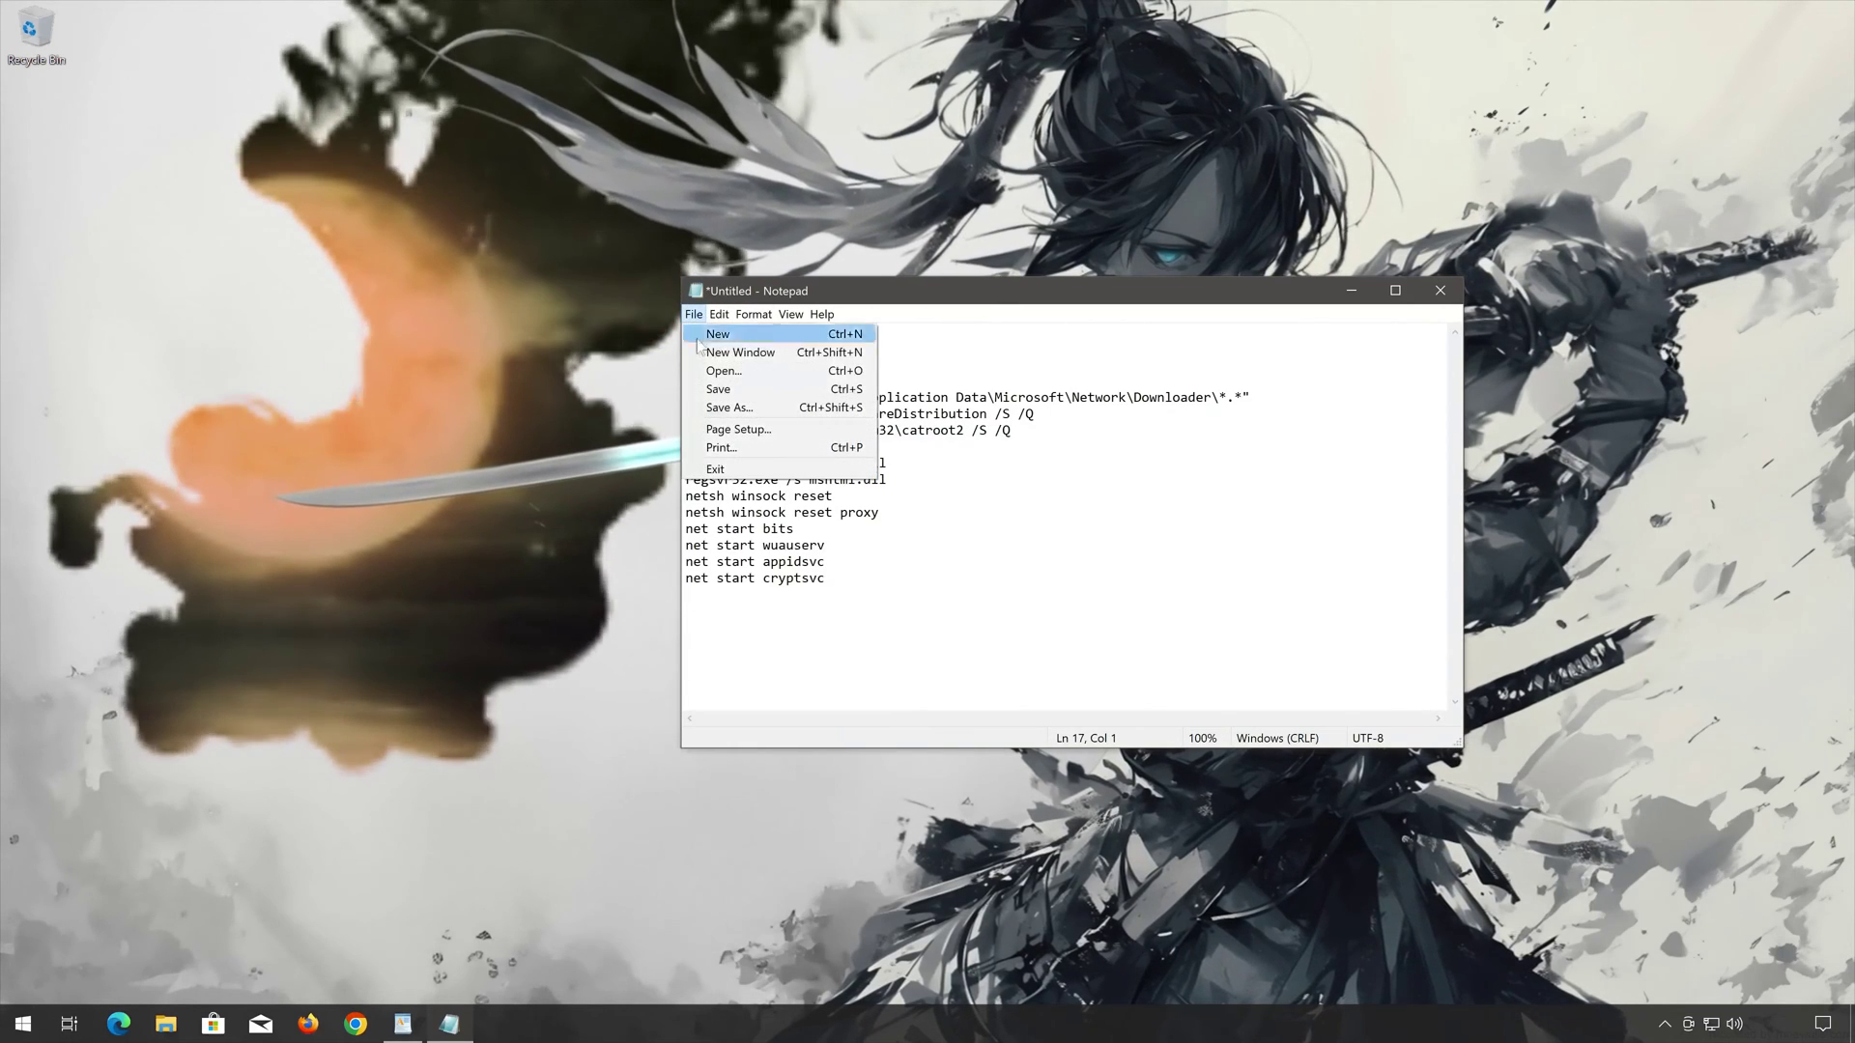
pyautogui.click(773, 408)
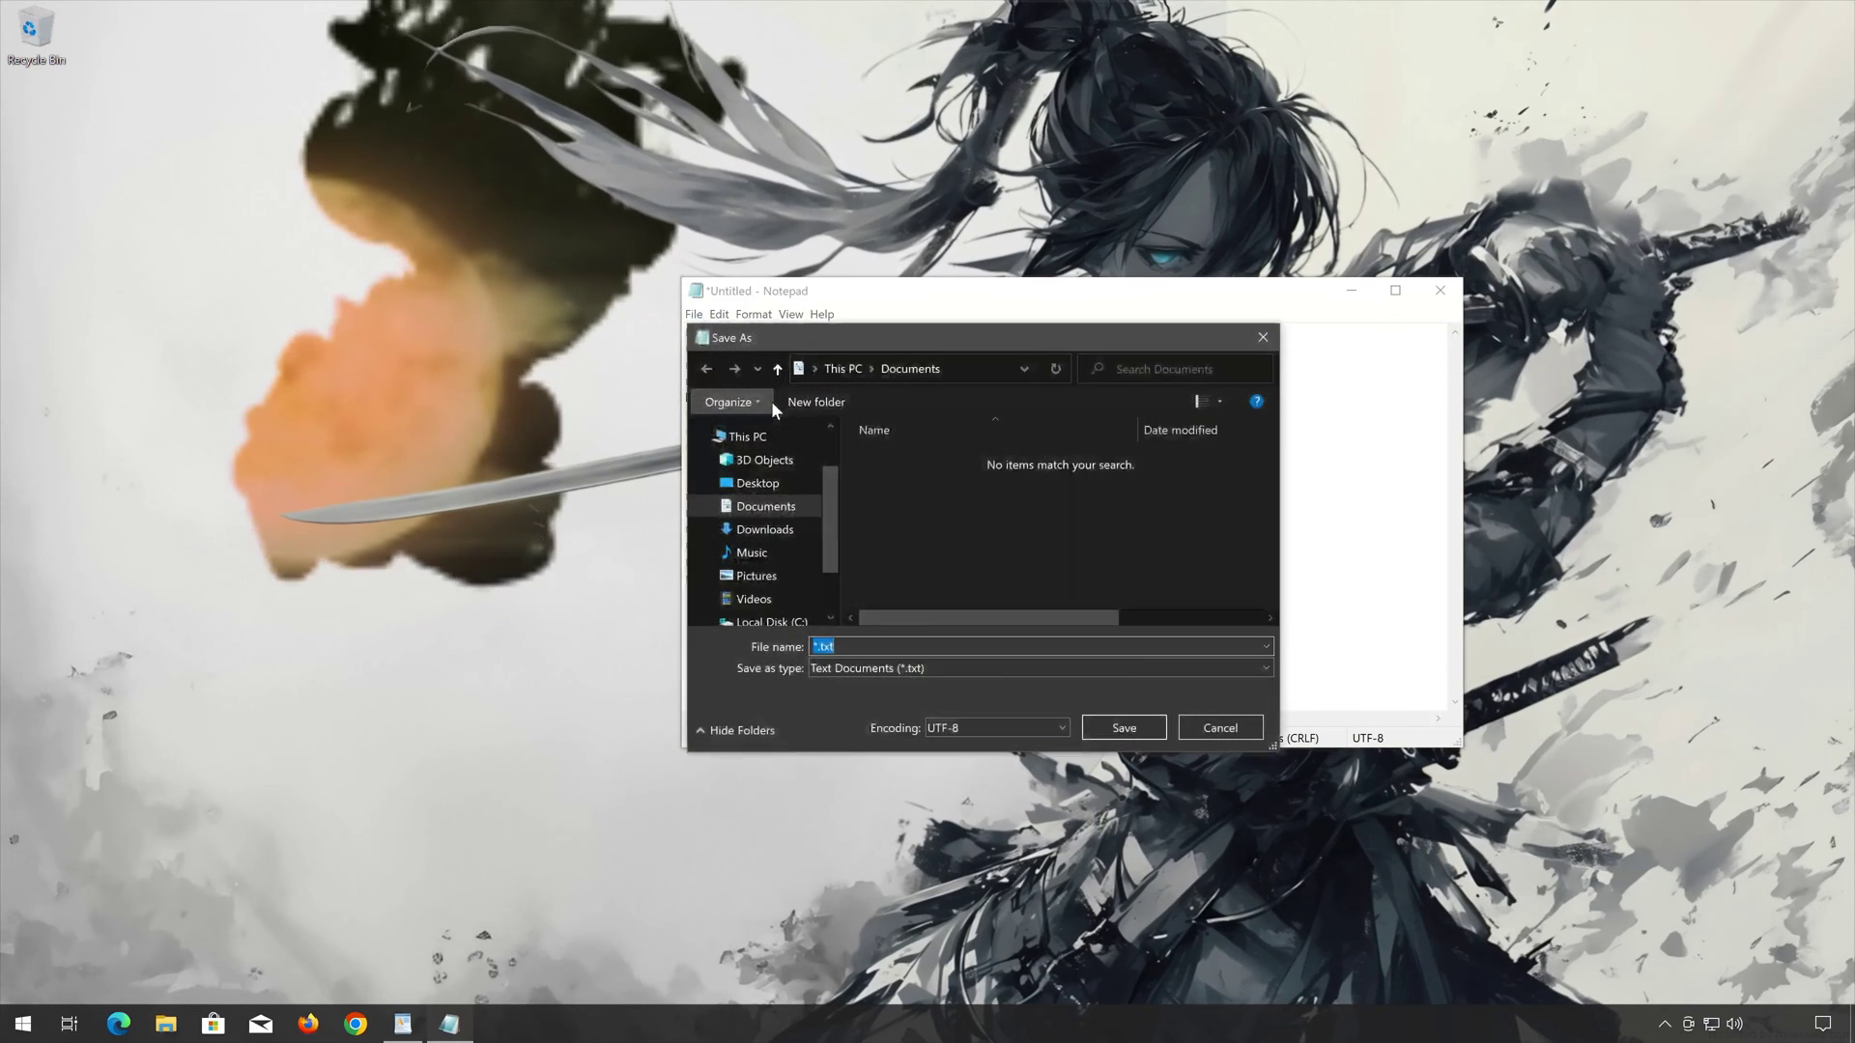
pyautogui.click(758, 483)
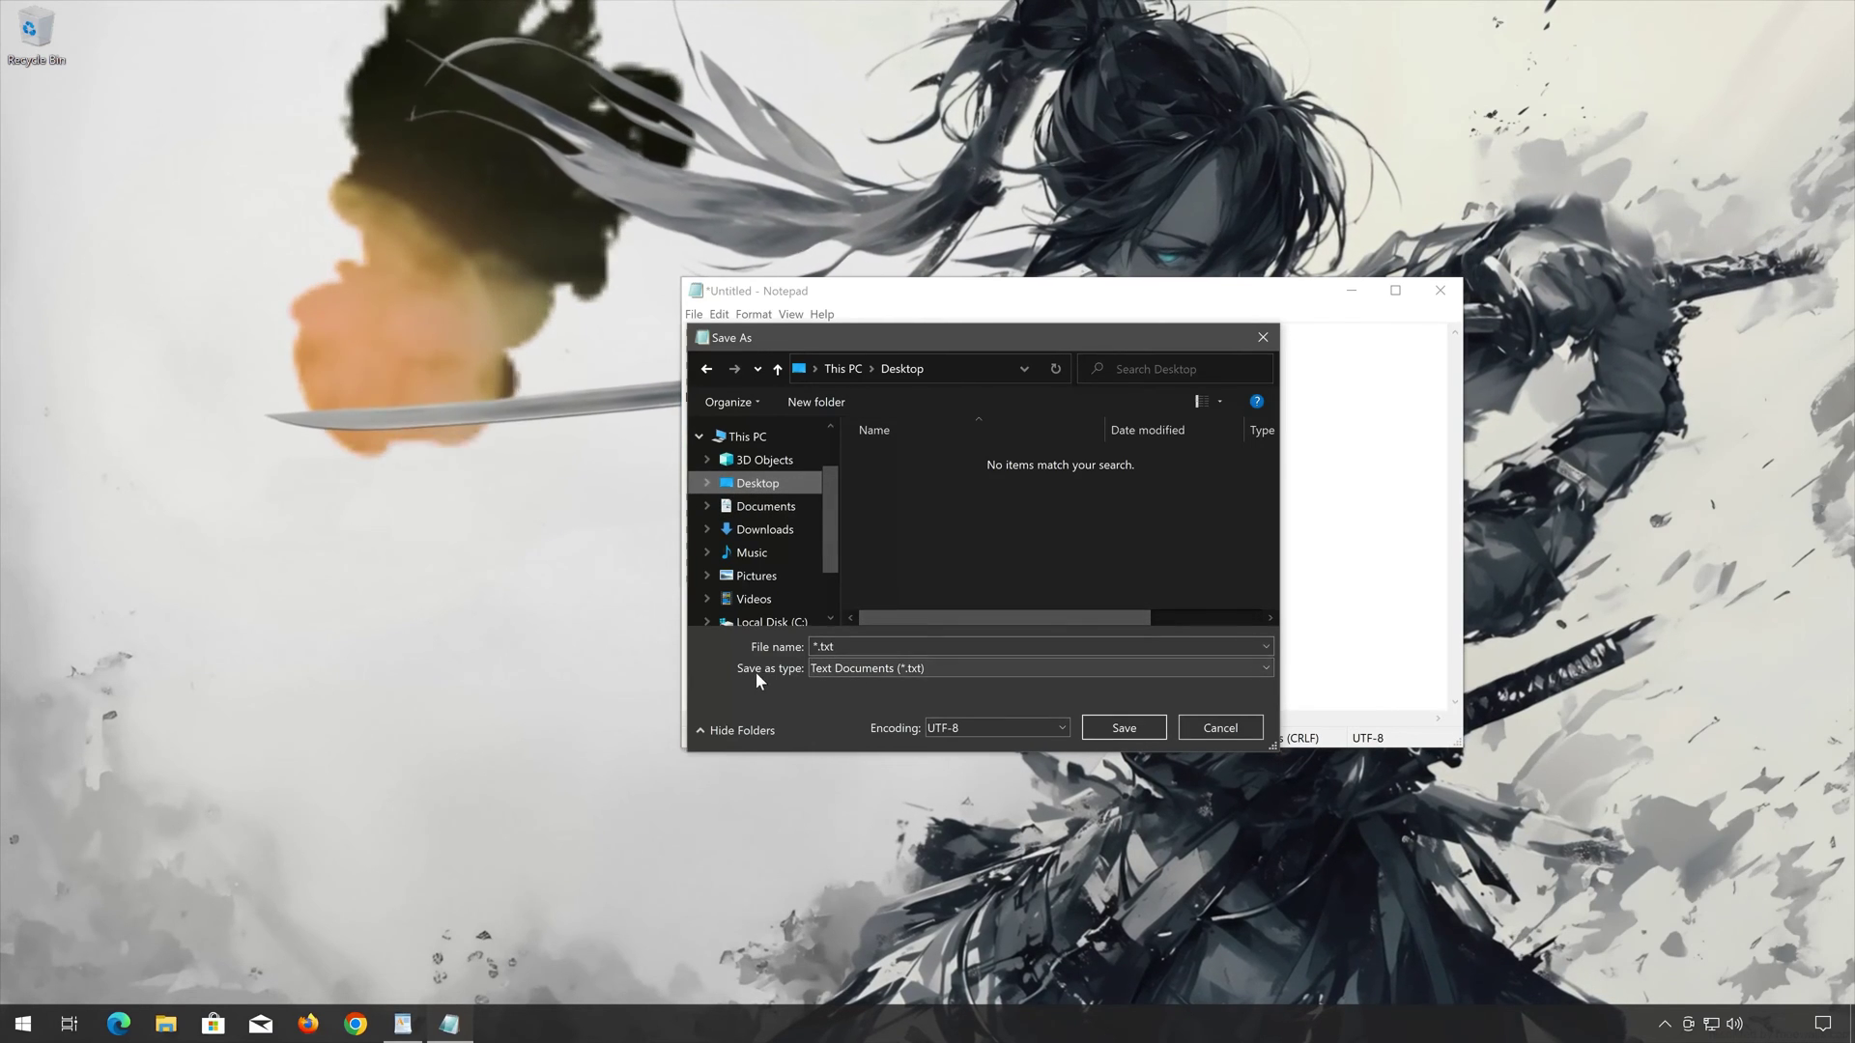
pyautogui.click(847, 673)
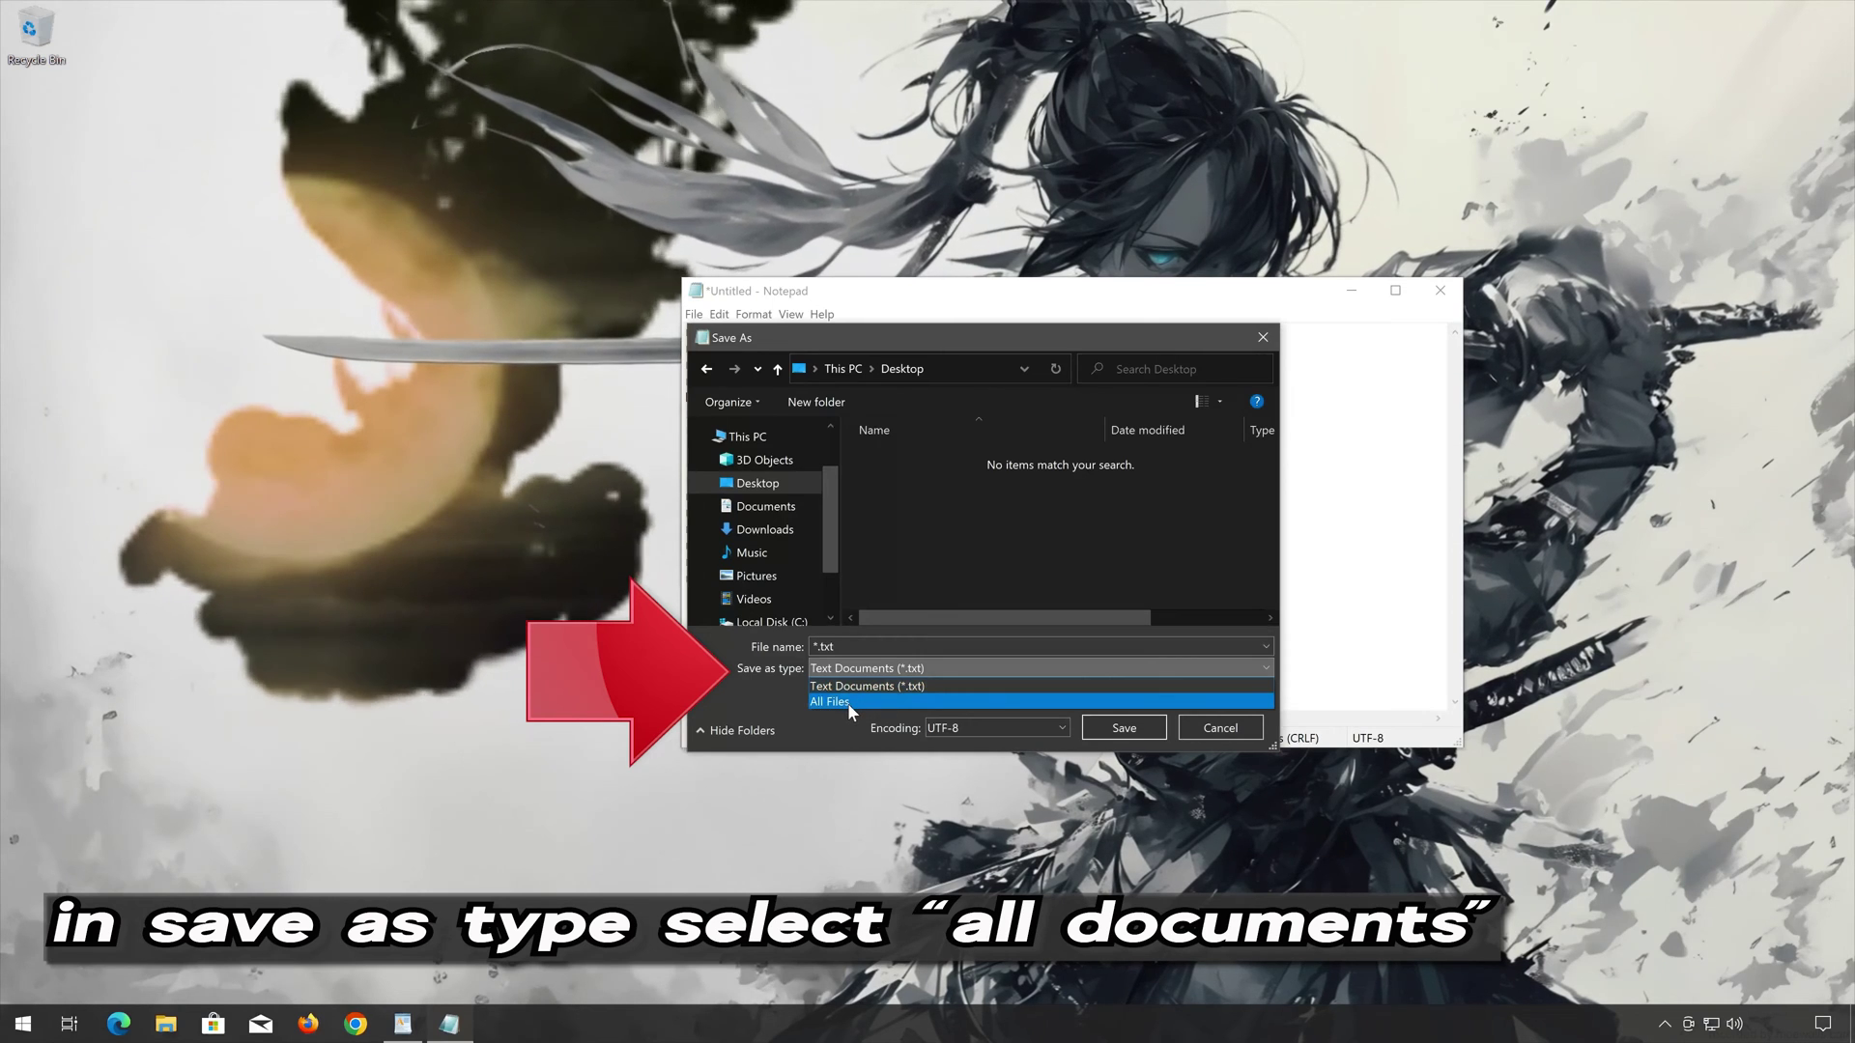
pyautogui.click(848, 703)
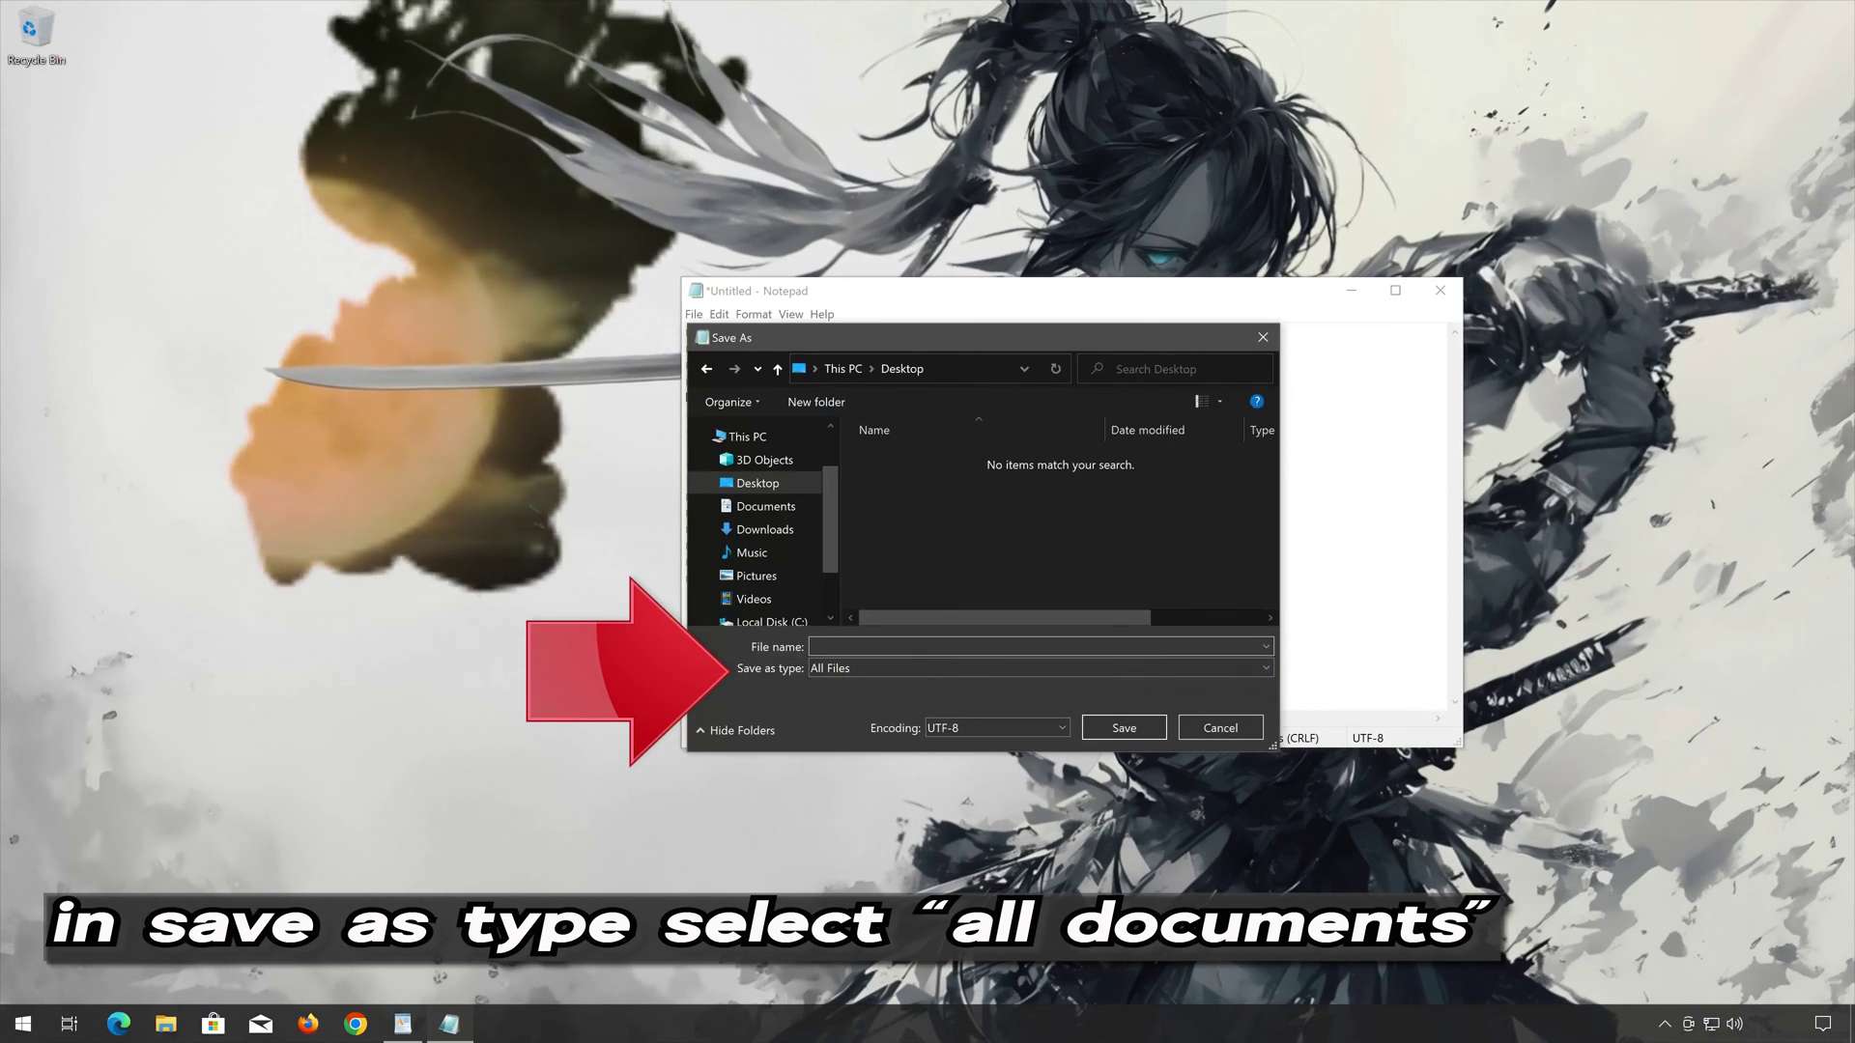
pyautogui.write('fix')
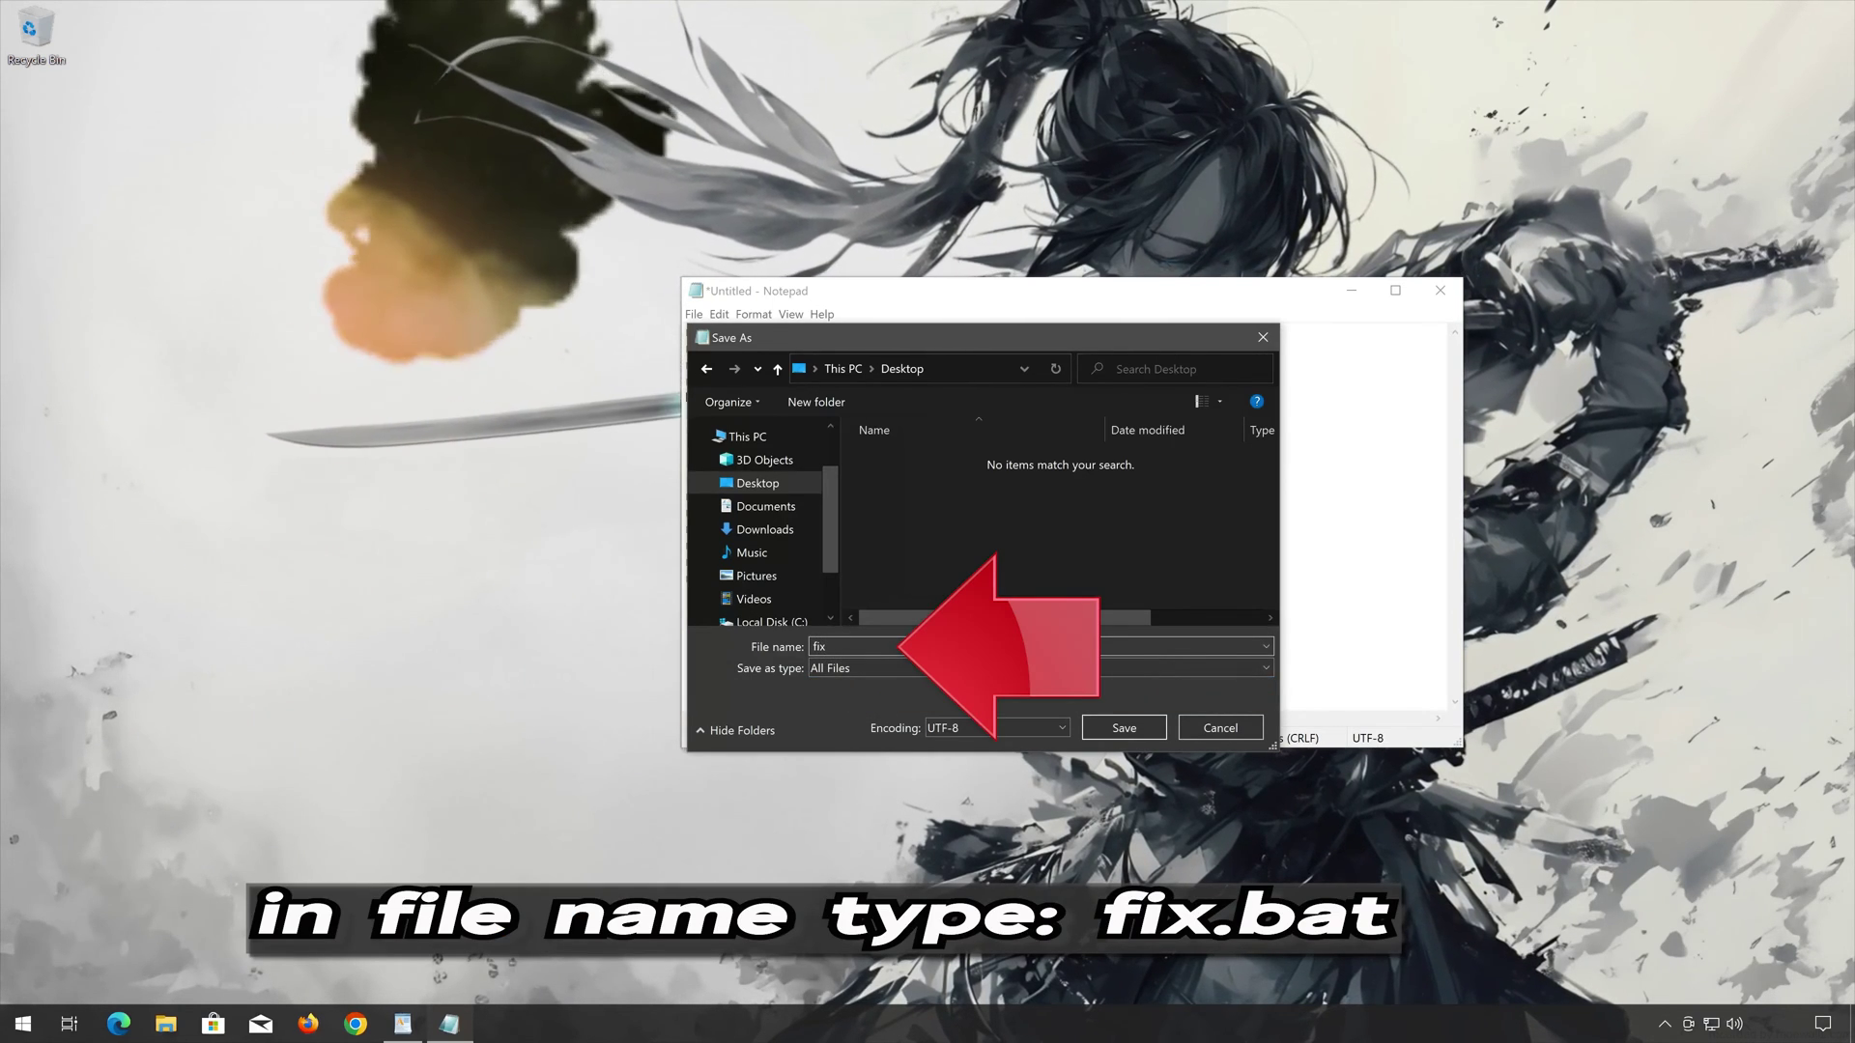
pyautogui.write('.bat')
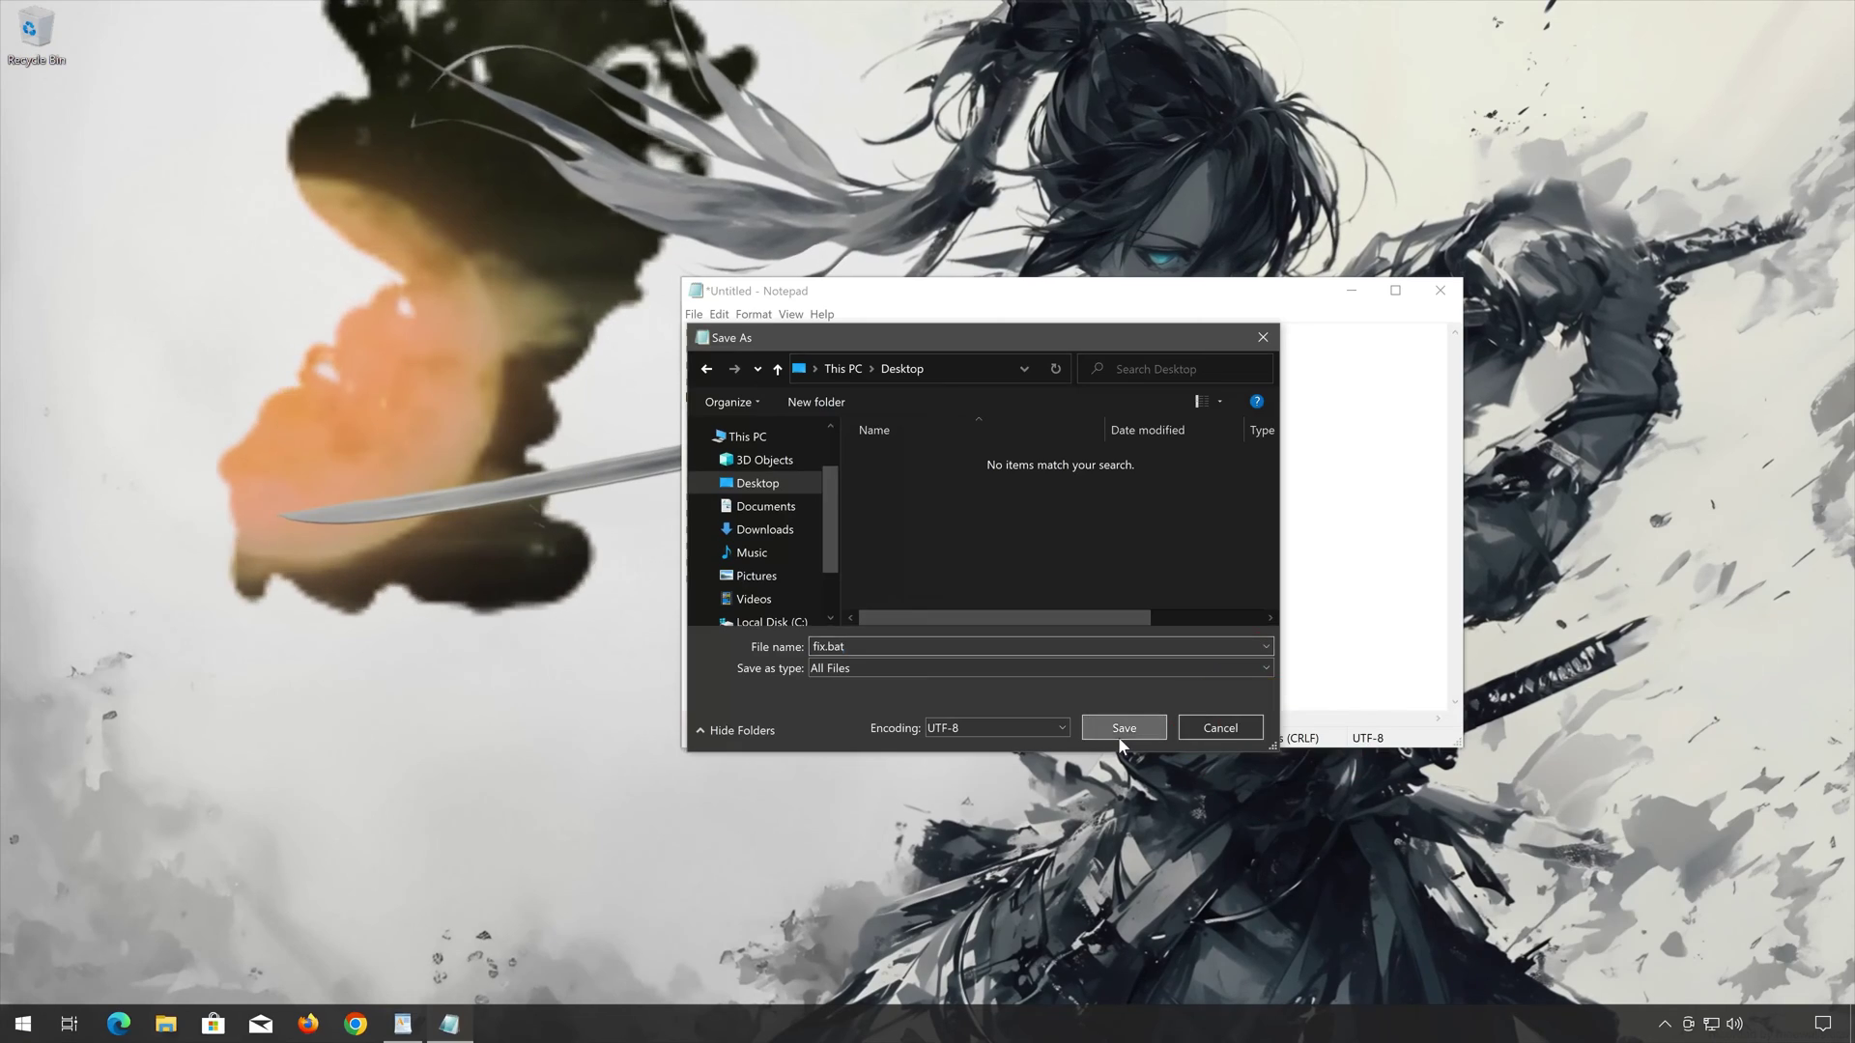
pyautogui.click(1117, 732)
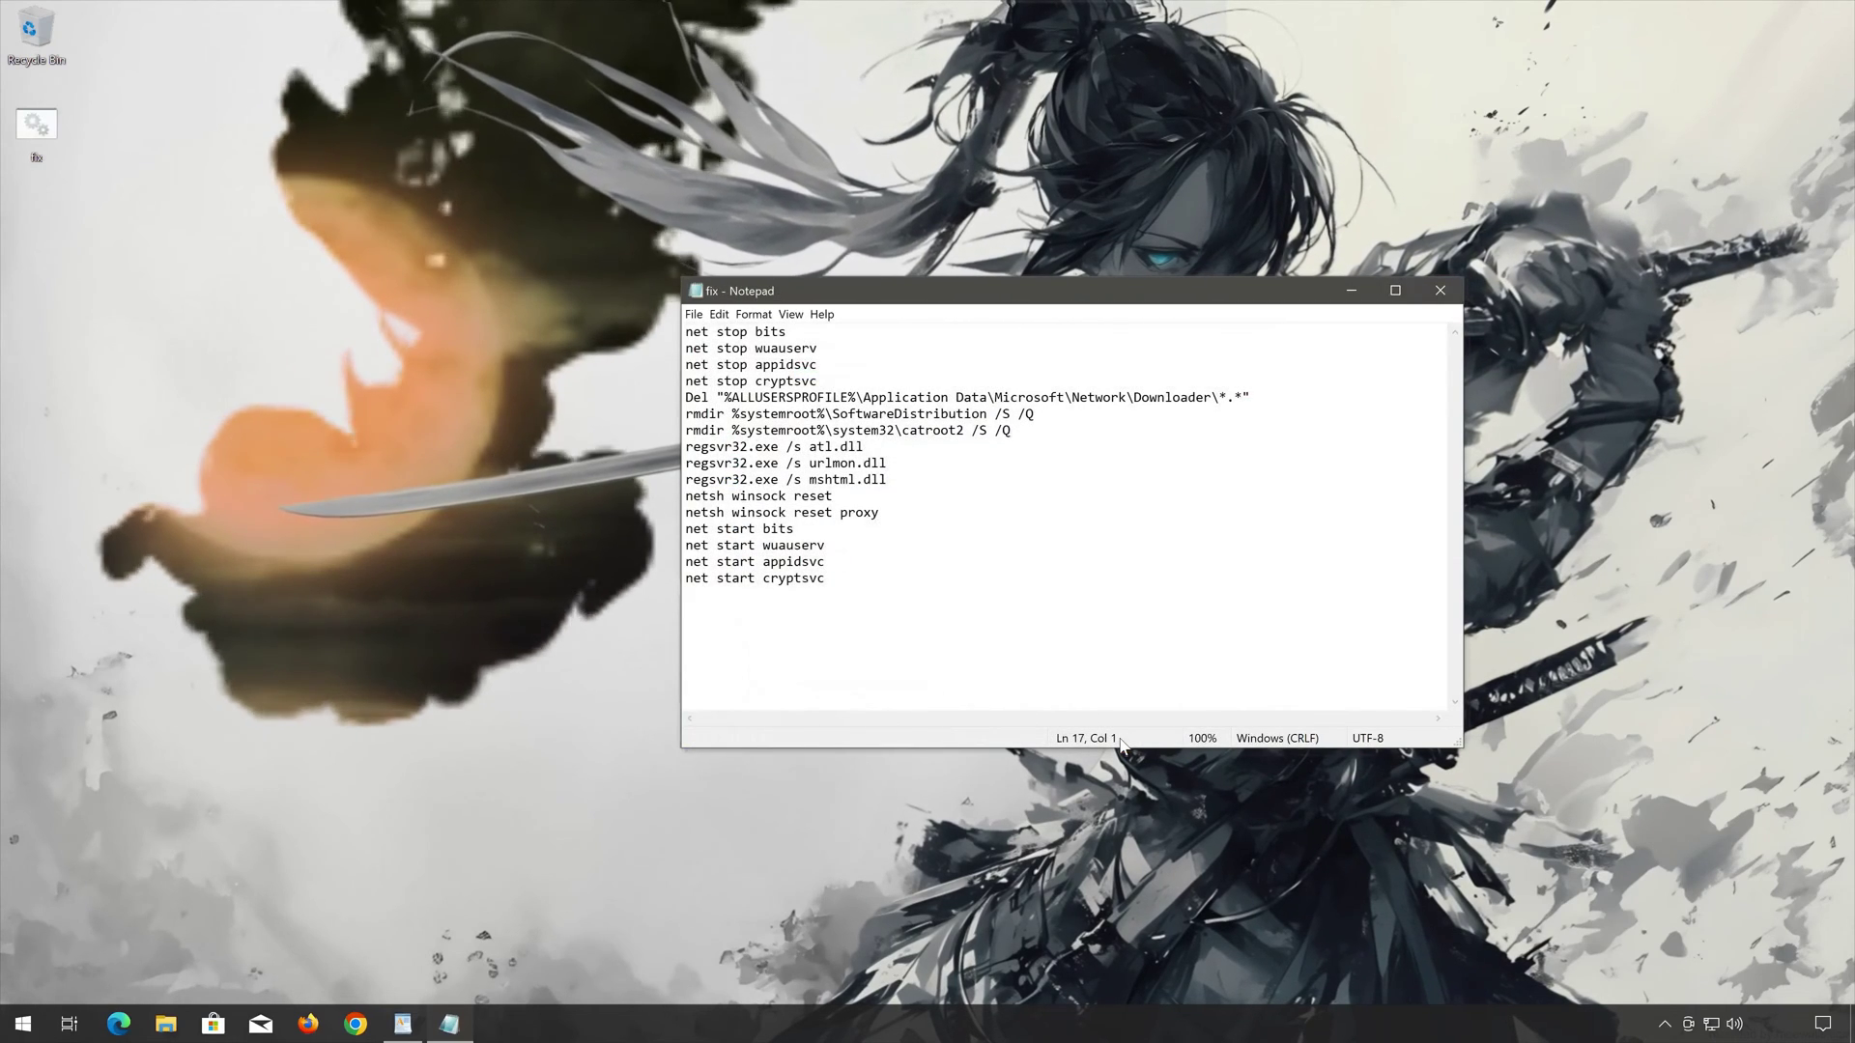
pyautogui.click(1438, 293)
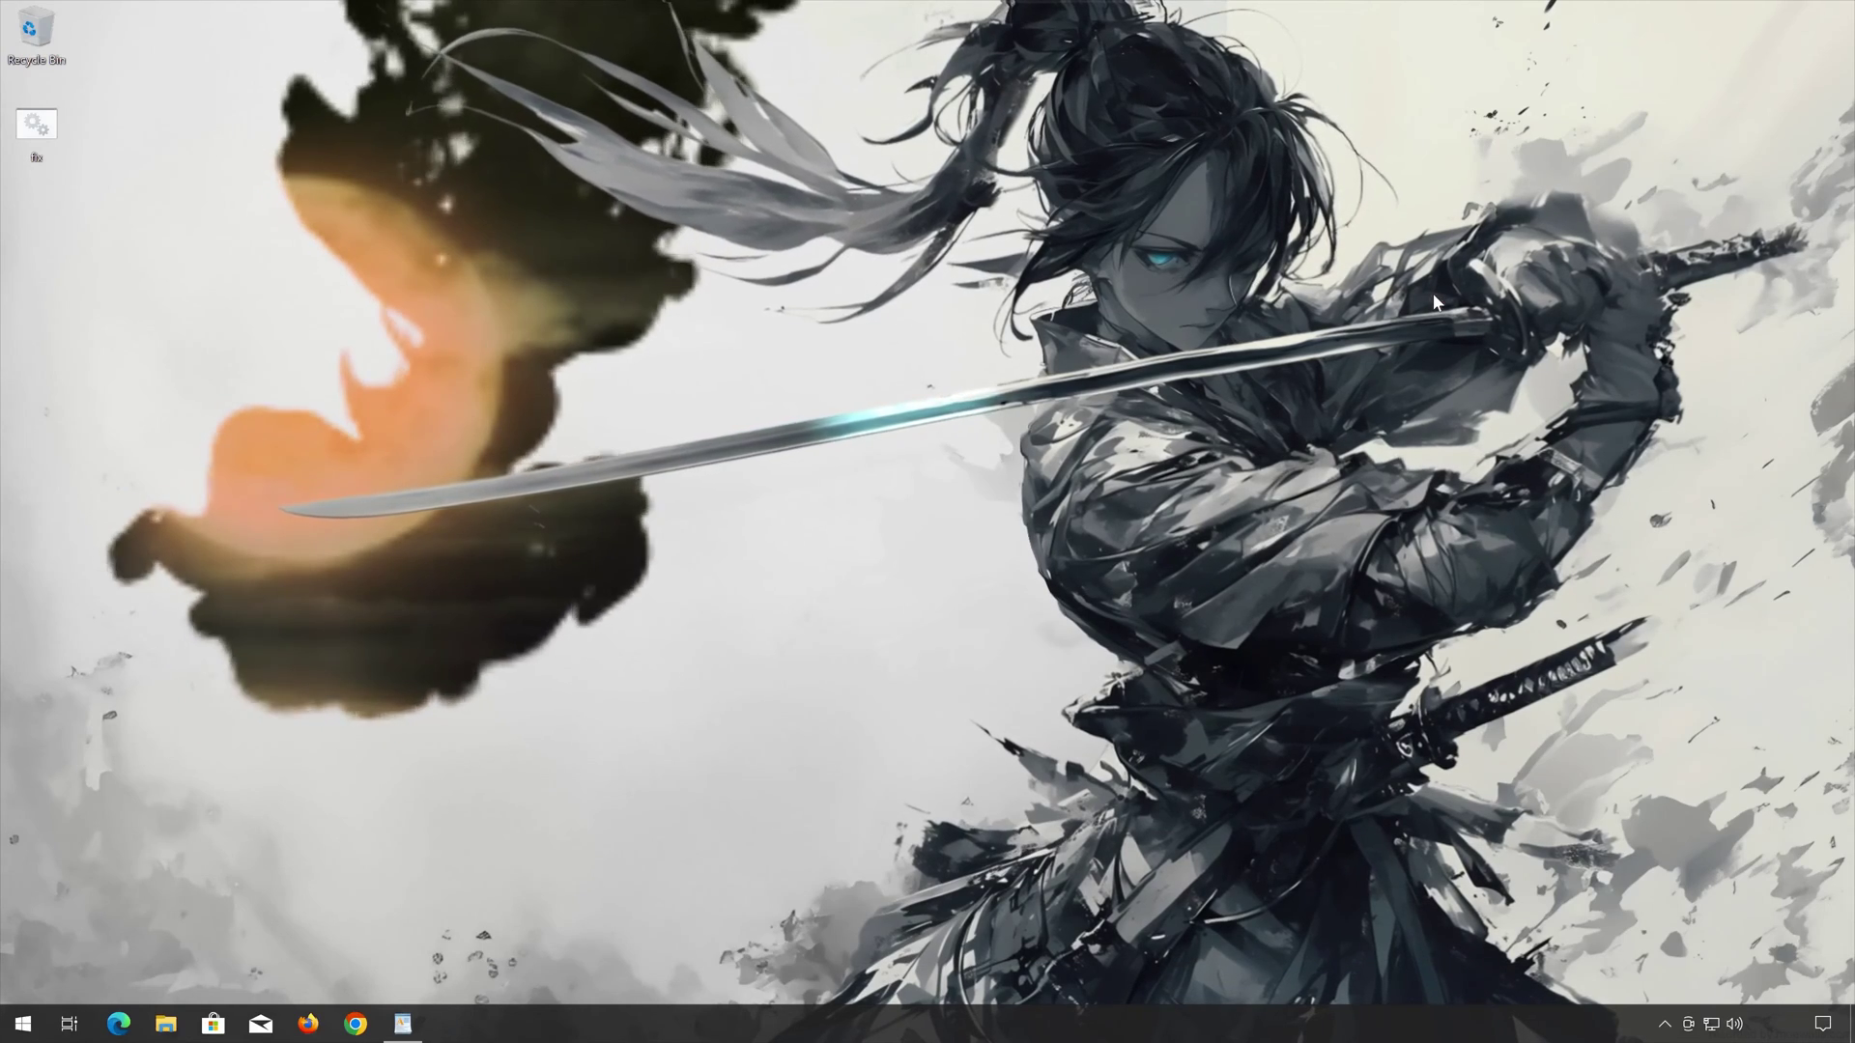
# Run the fix batch file from the desktop as administrator, allow the changes, and answer y to deleting the Downloader files
pyautogui.click(34, 128)
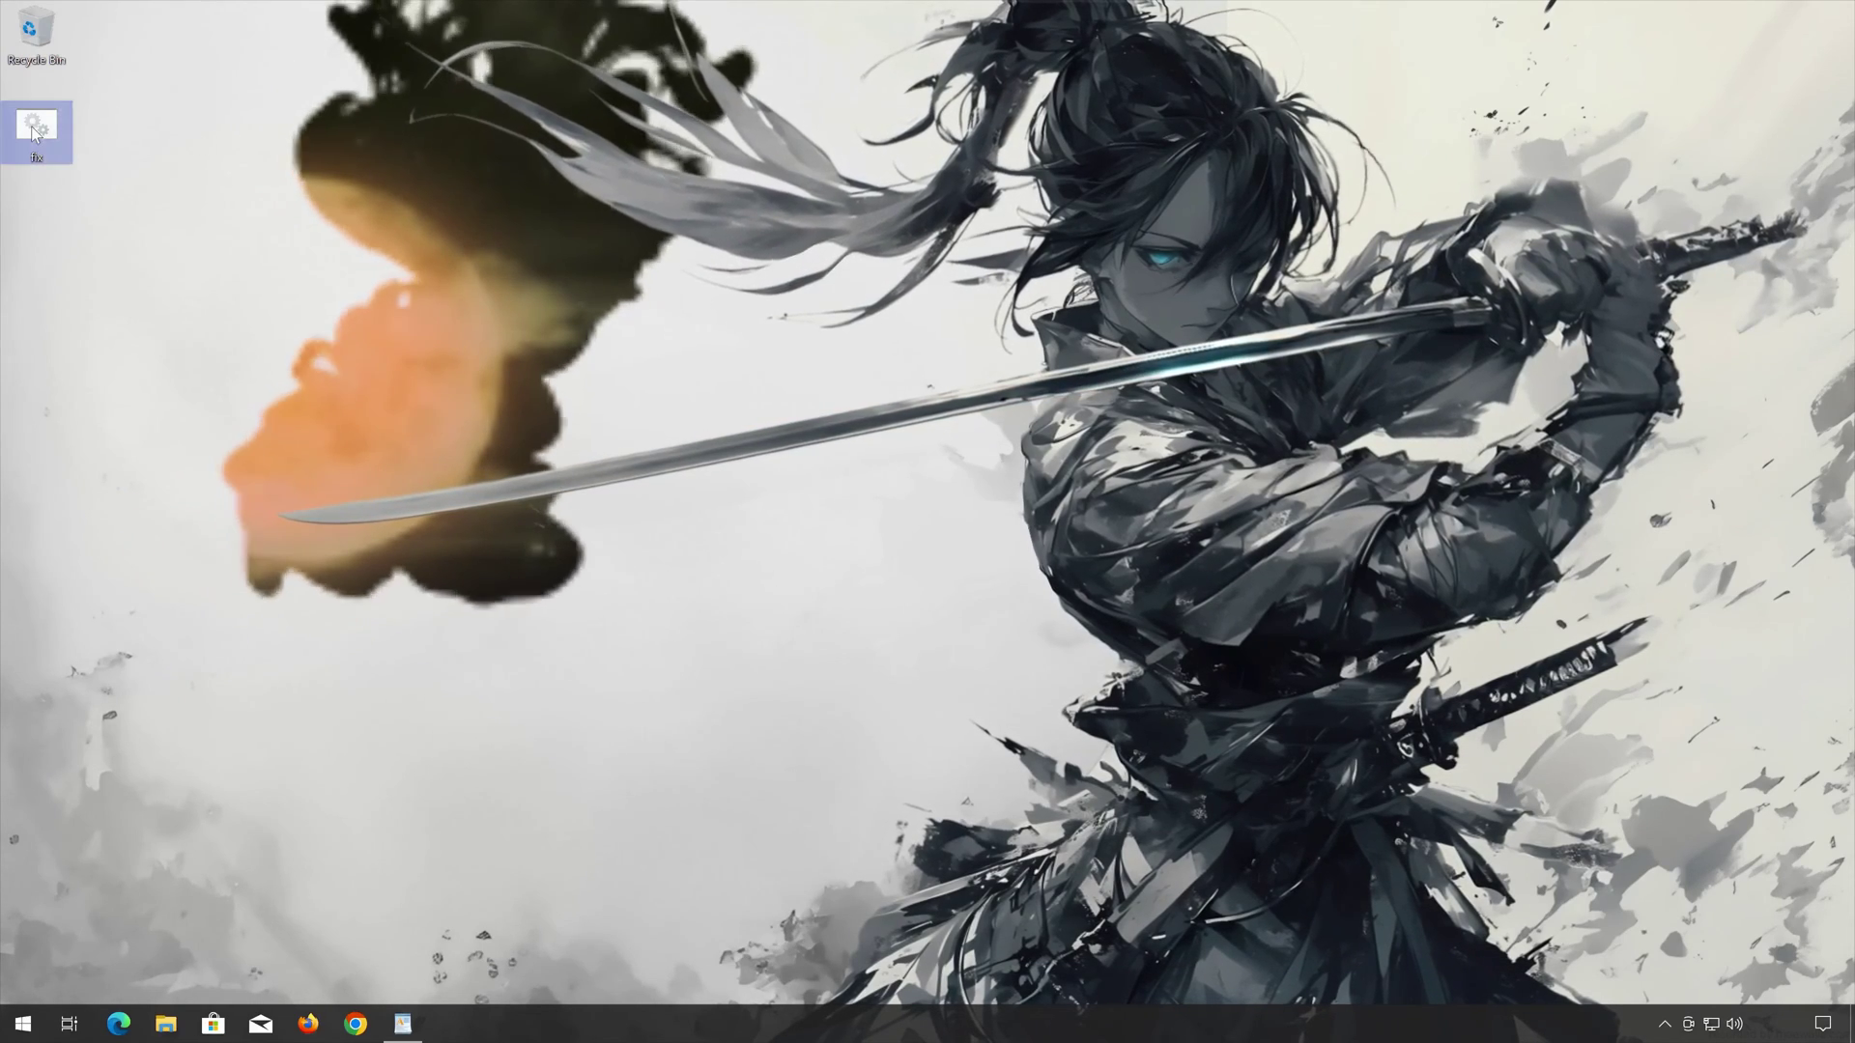
pyautogui.rightClick(34, 131)
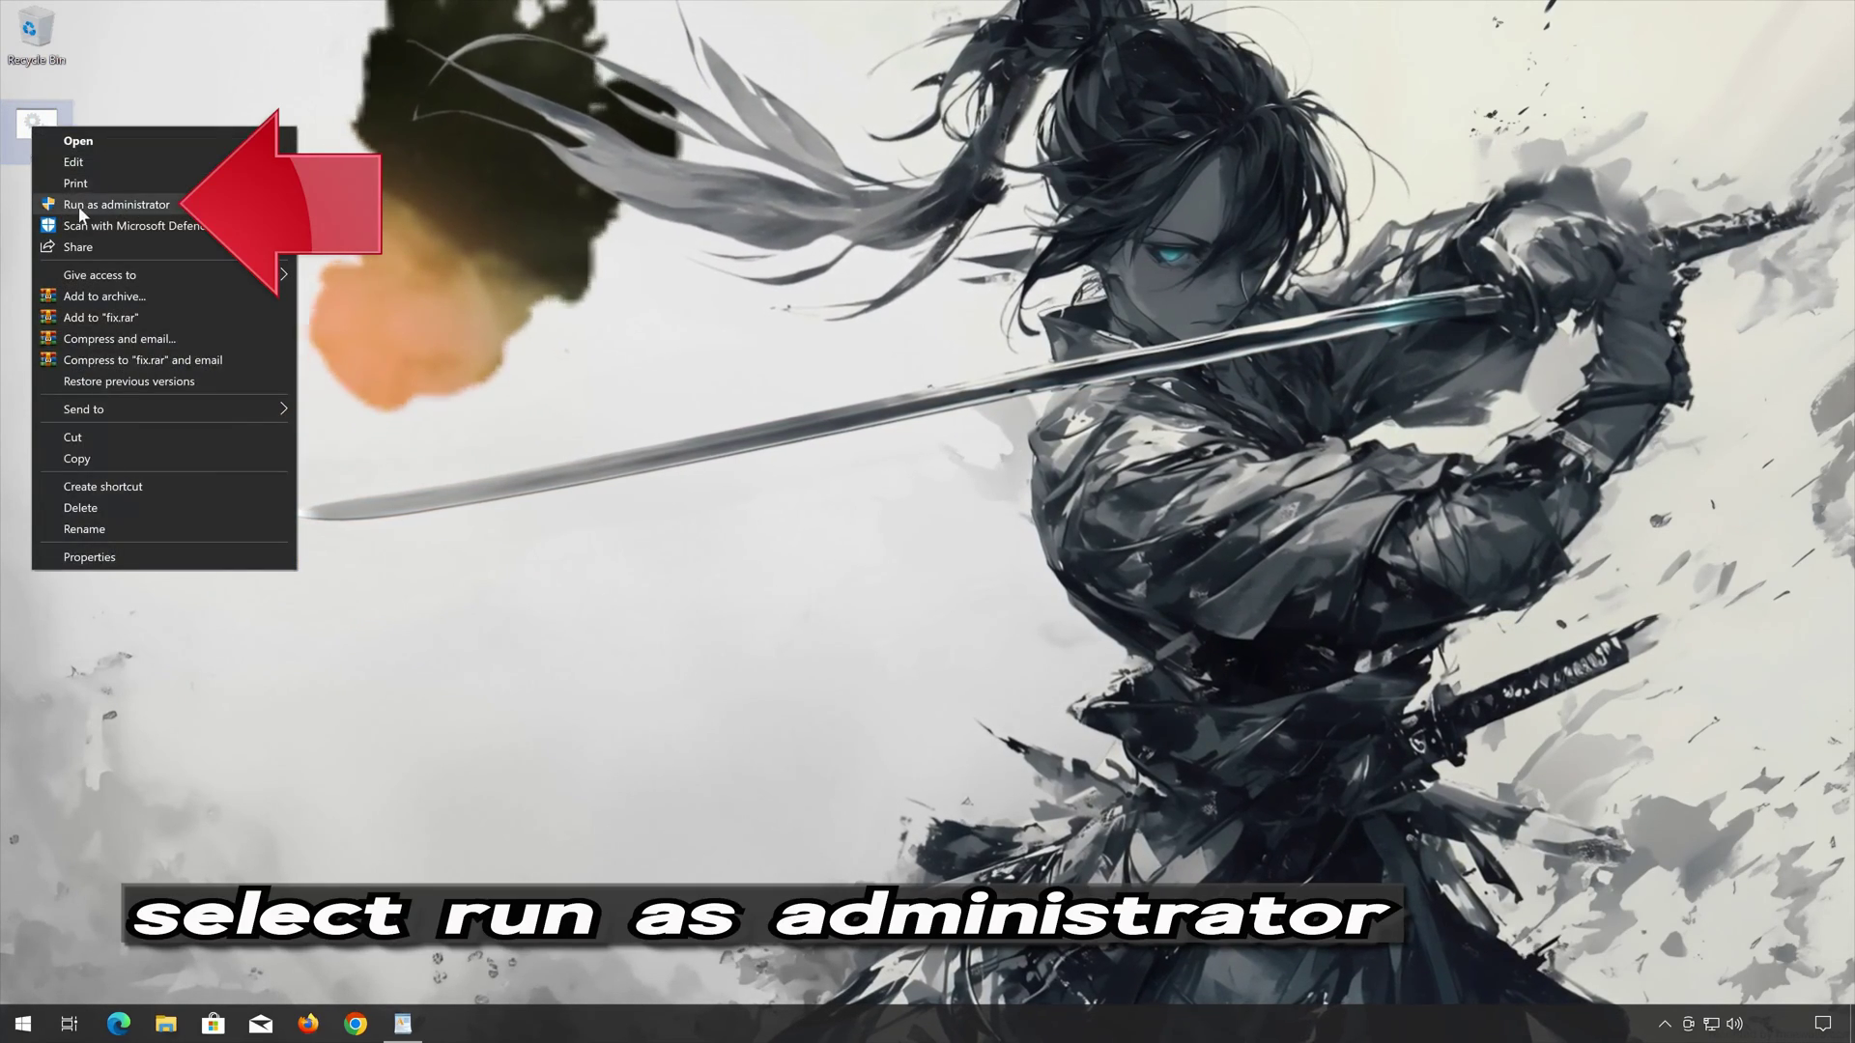
pyautogui.click(141, 206)
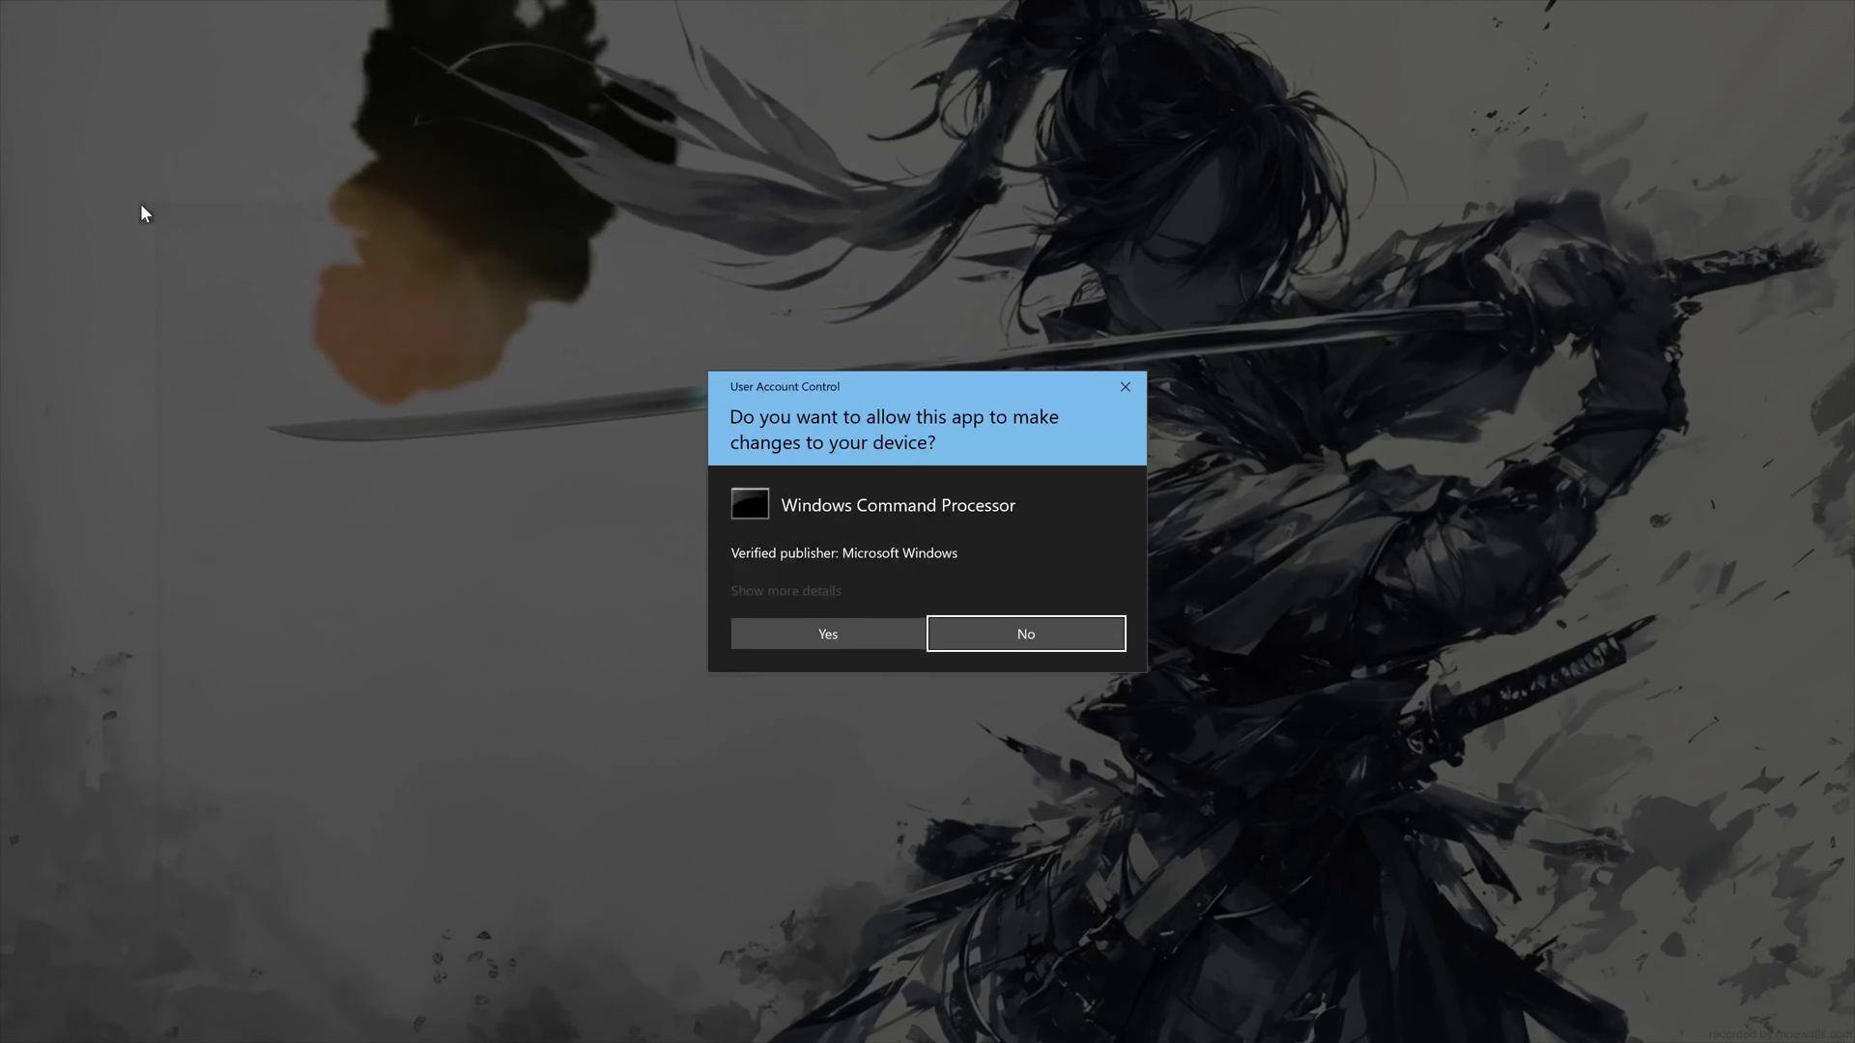
pyautogui.click(821, 643)
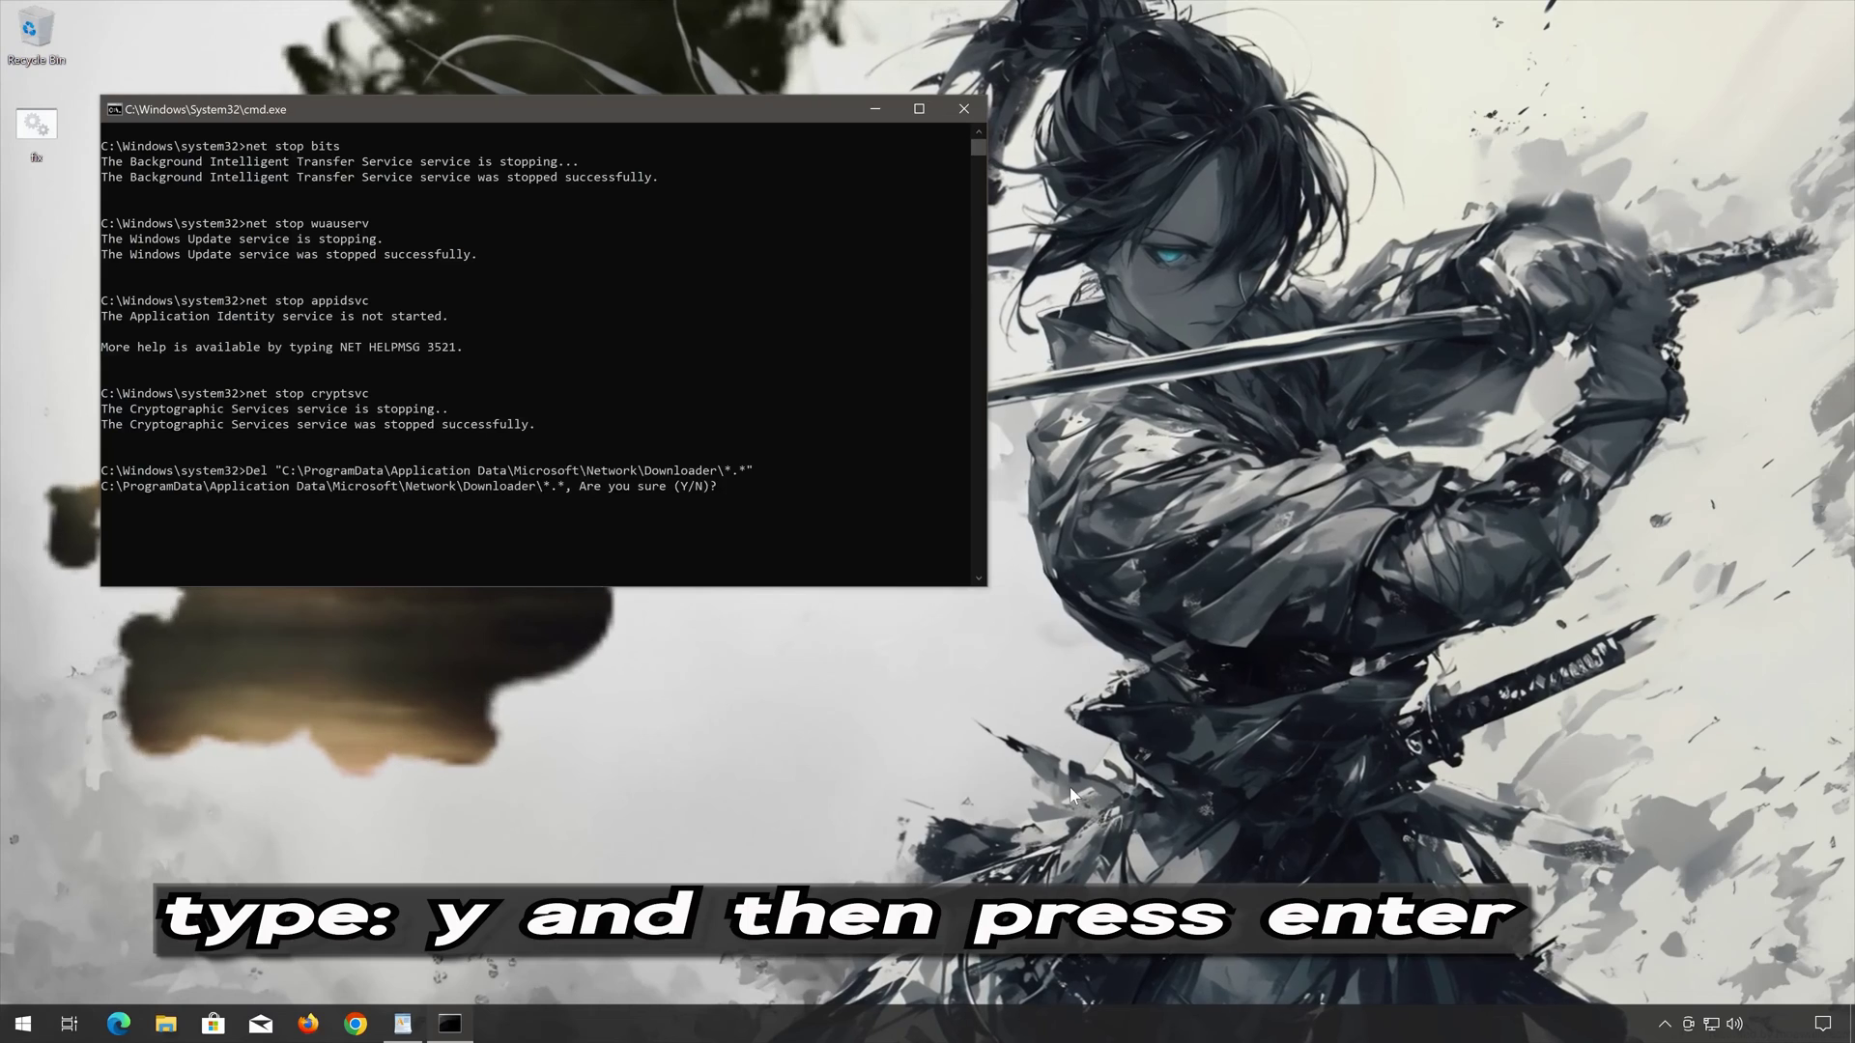
pyautogui.write('y')
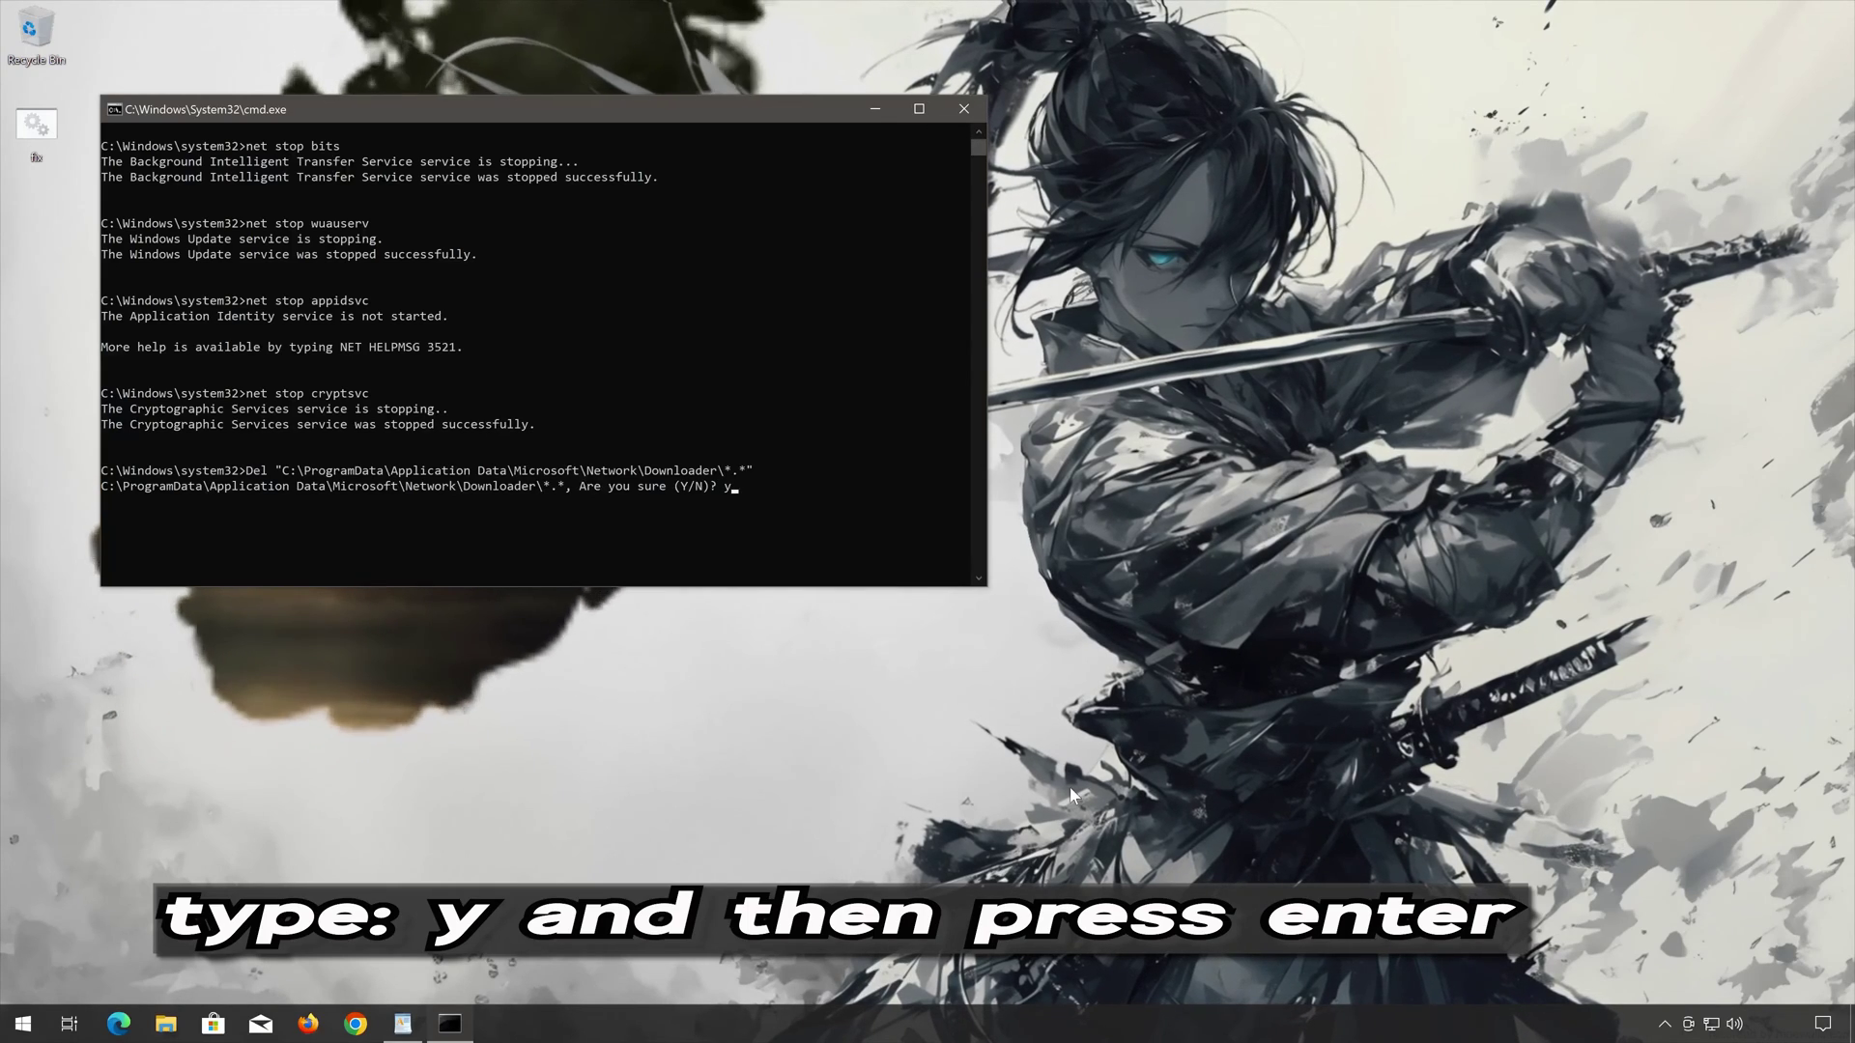
pyautogui.press('Return')
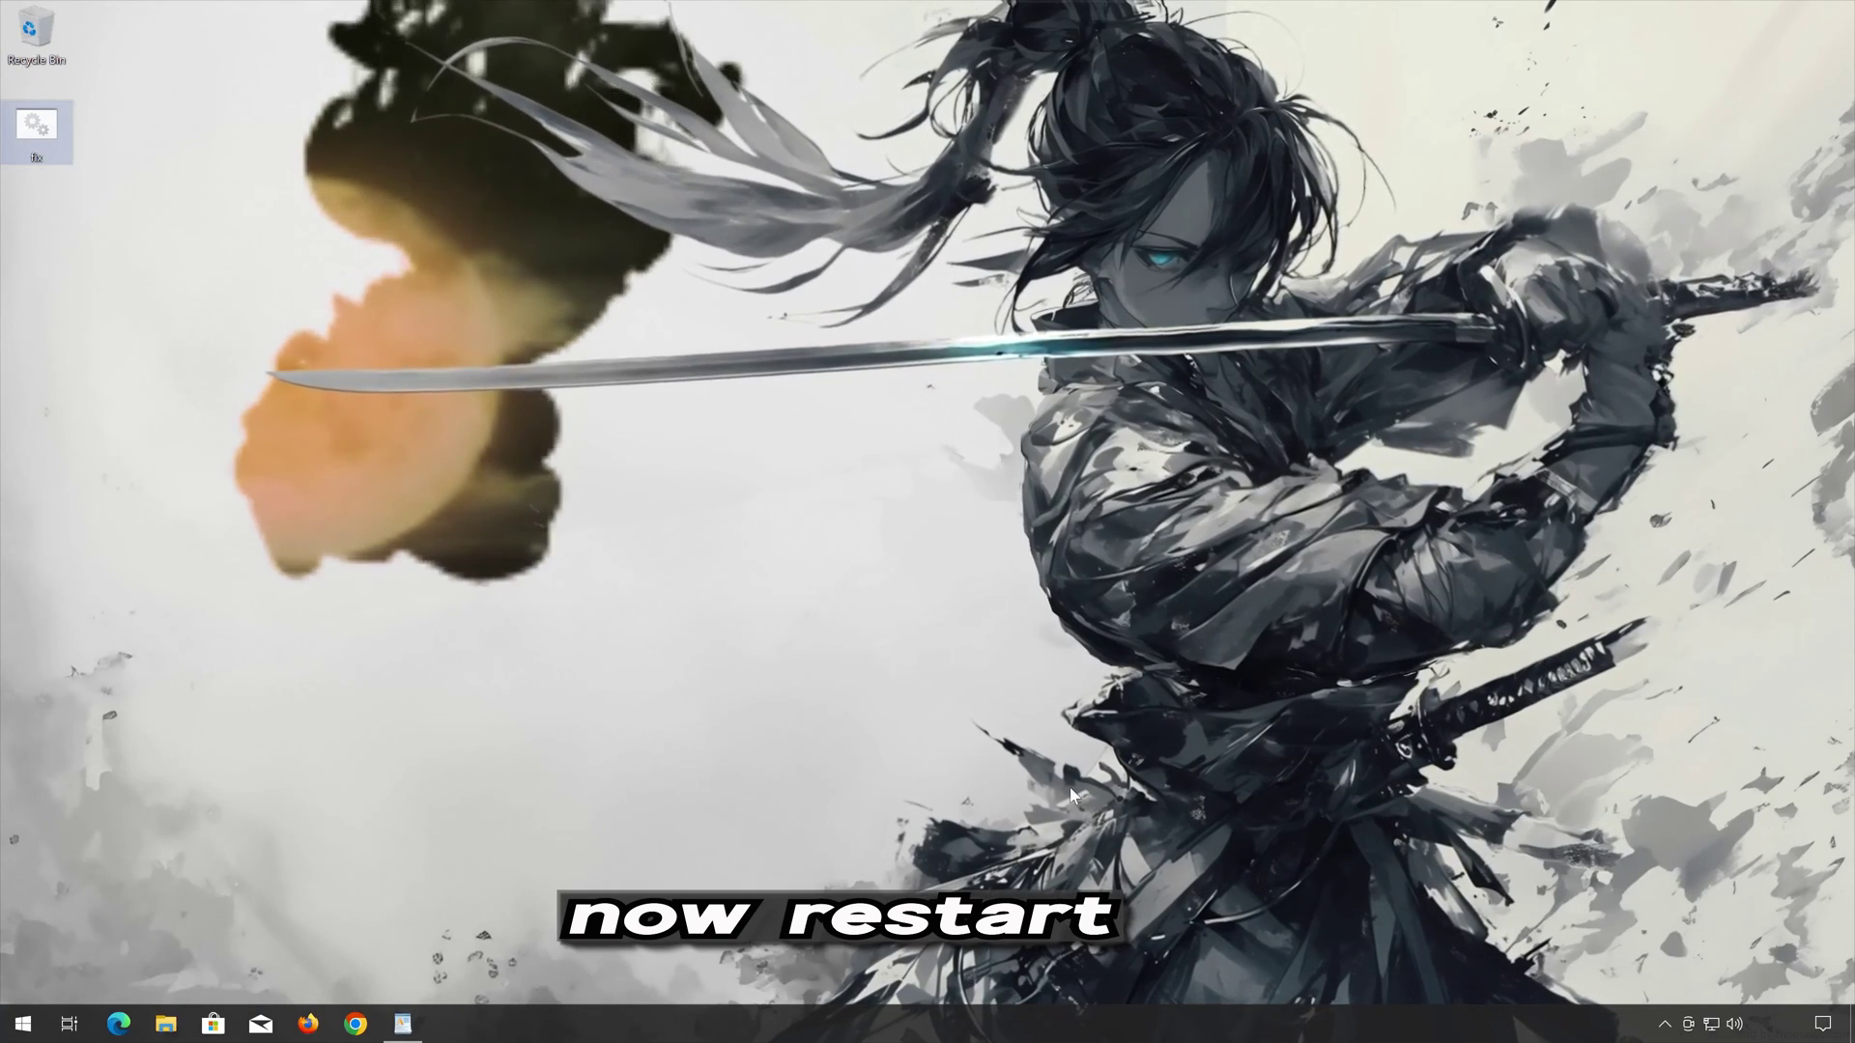
# Restart the computer from the desktop so the update-component reset takes effect
pyautogui.click(159, 914)
pyautogui.click(24, 1024)
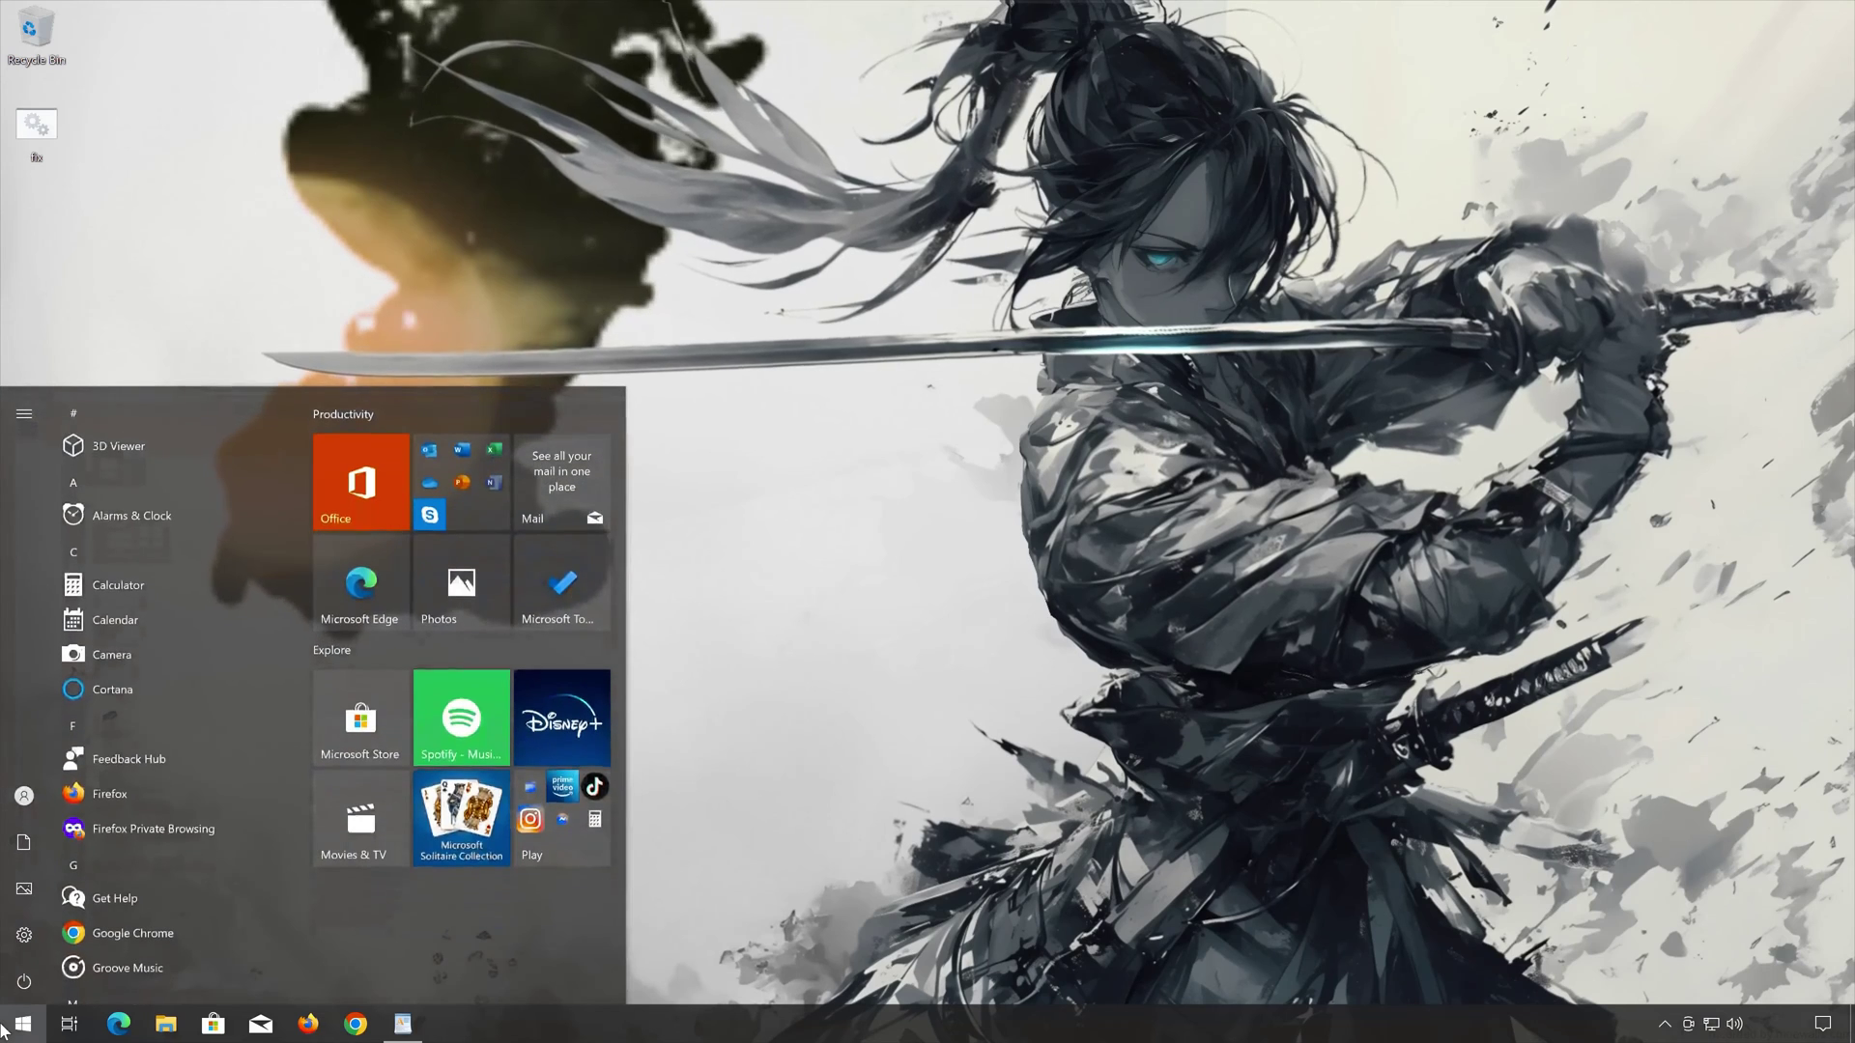
pyautogui.click(24, 982)
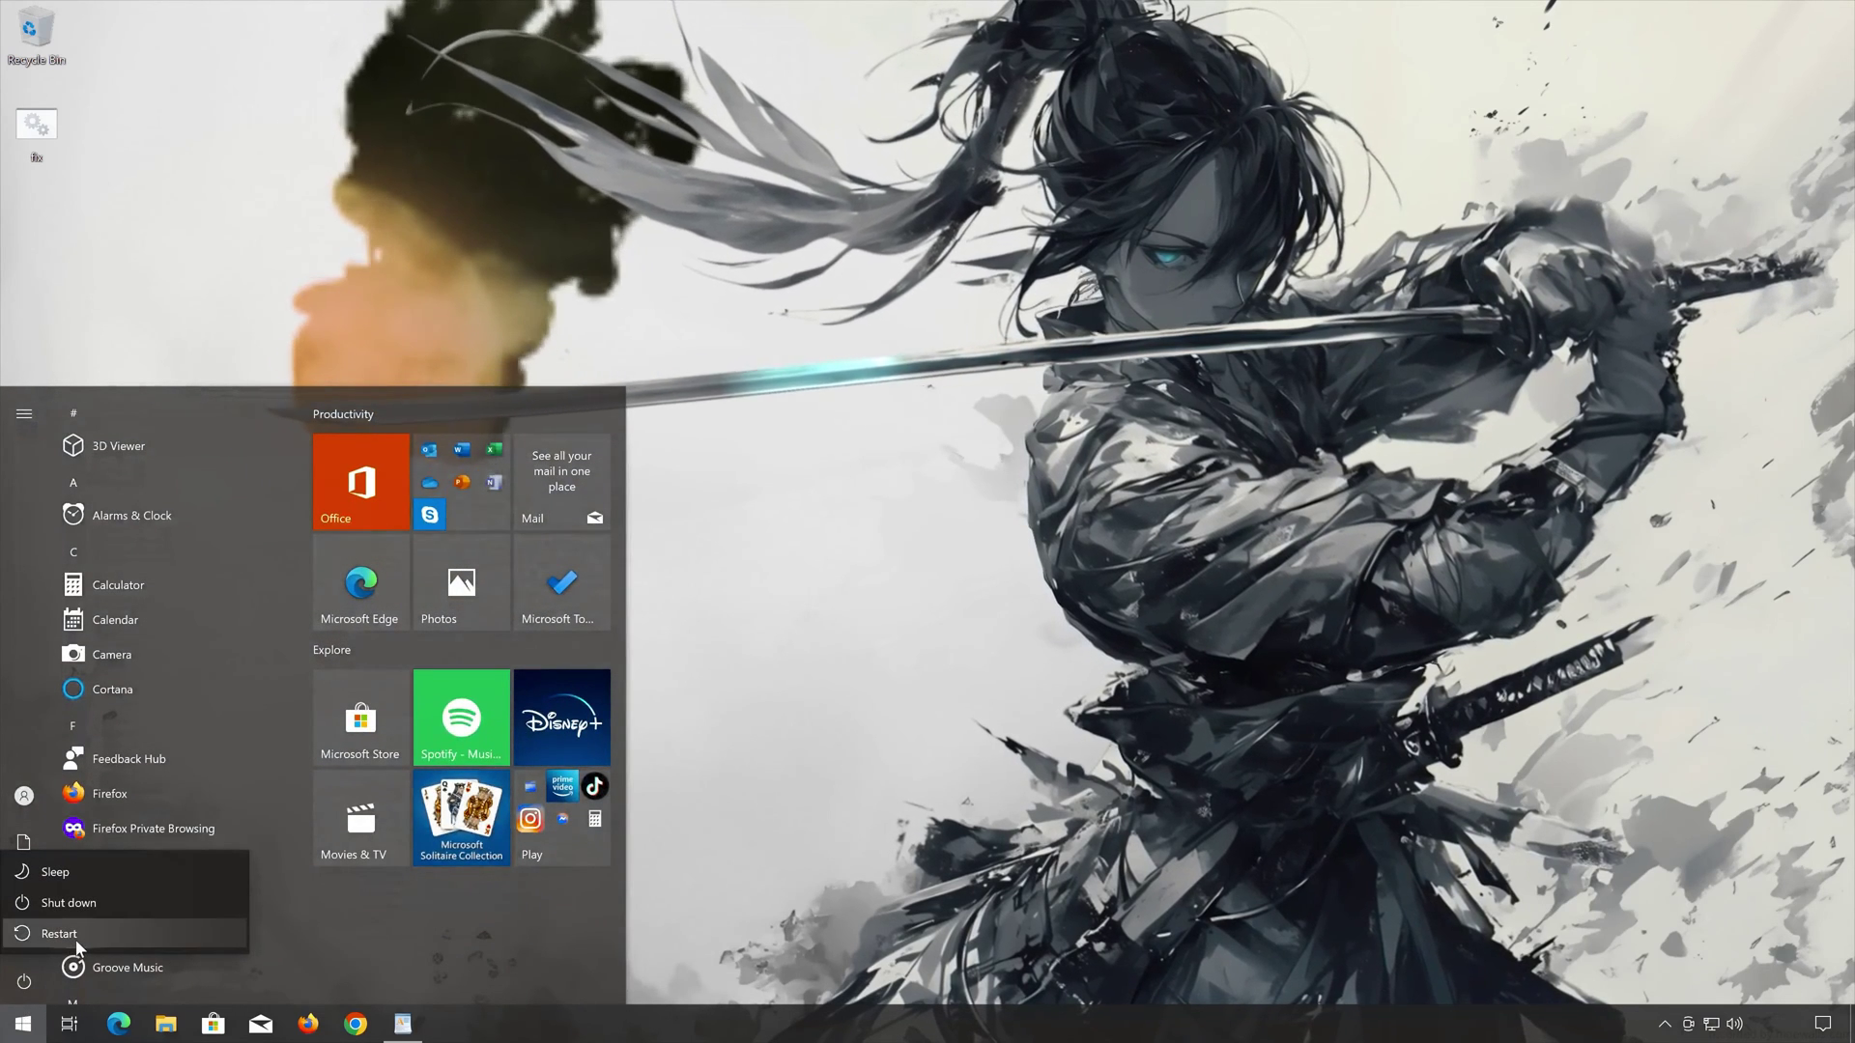
pyautogui.click(77, 942)
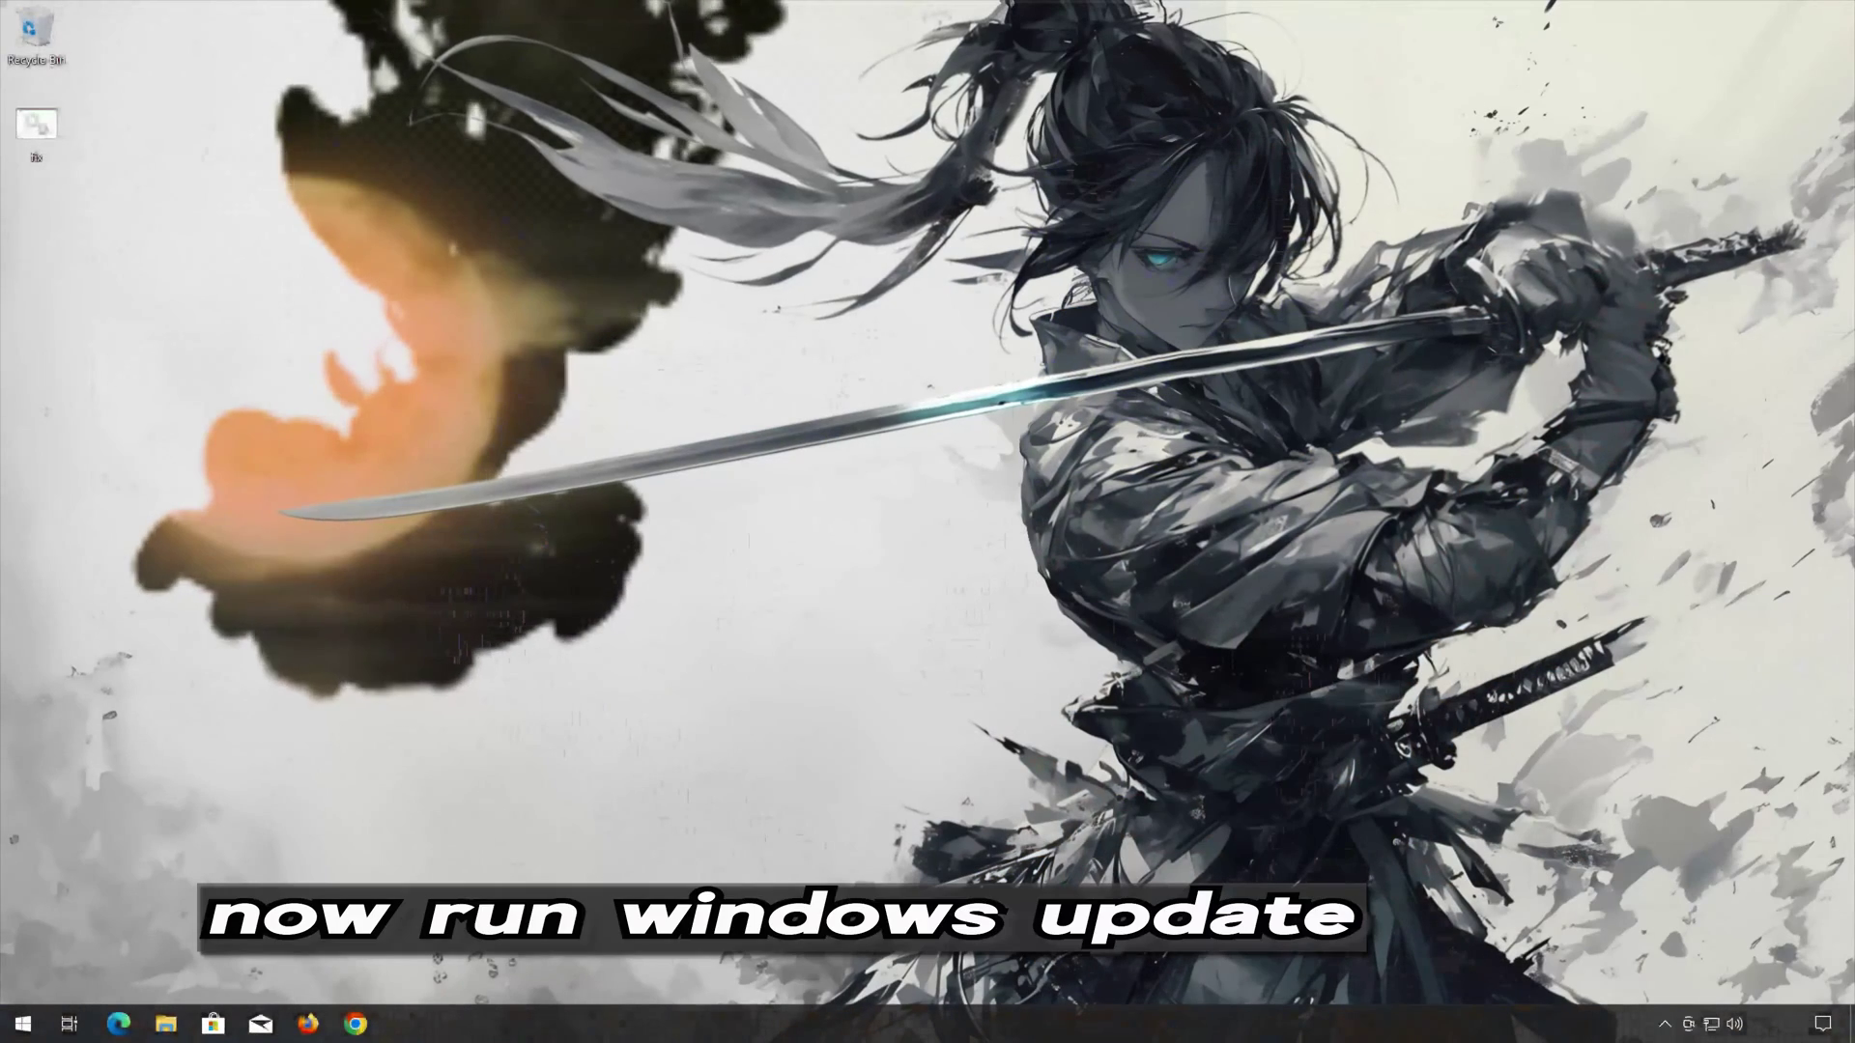
# Open the Update & Security section of the Windows Settings to run Windows Update
pyautogui.click(23, 1023)
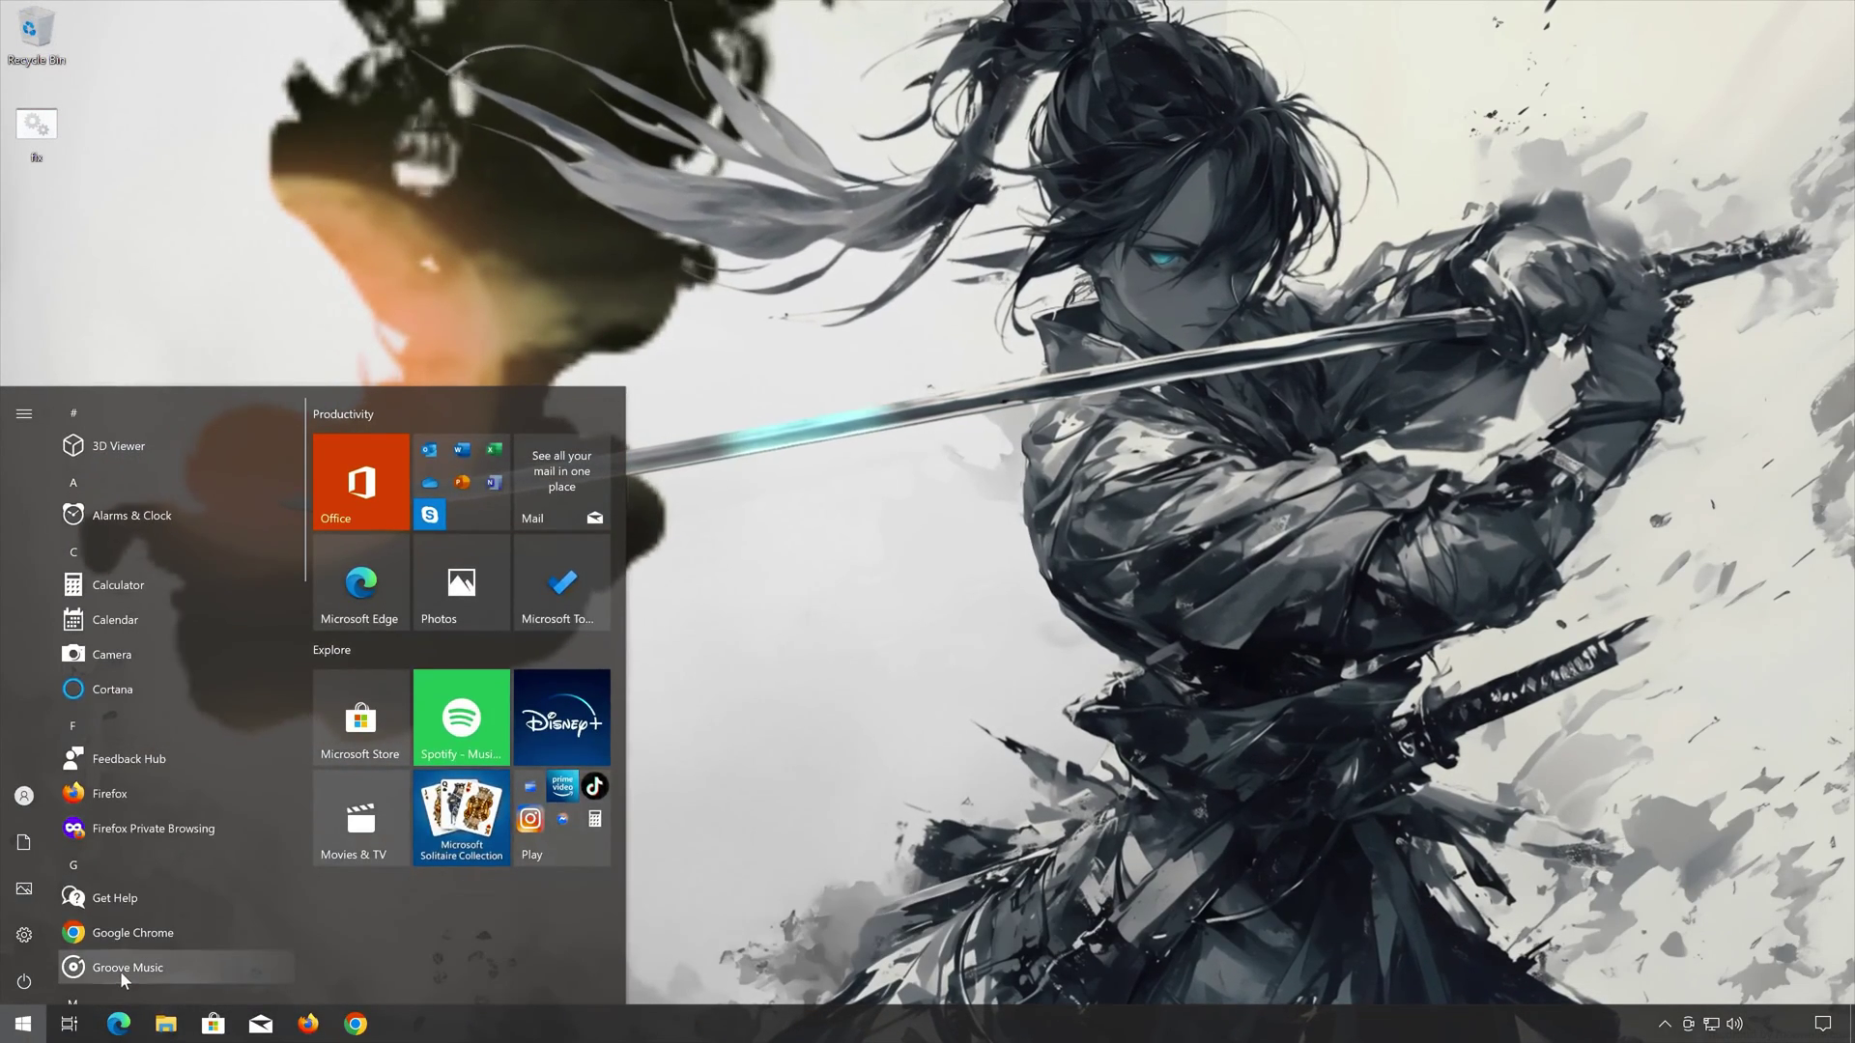
pyautogui.click(27, 930)
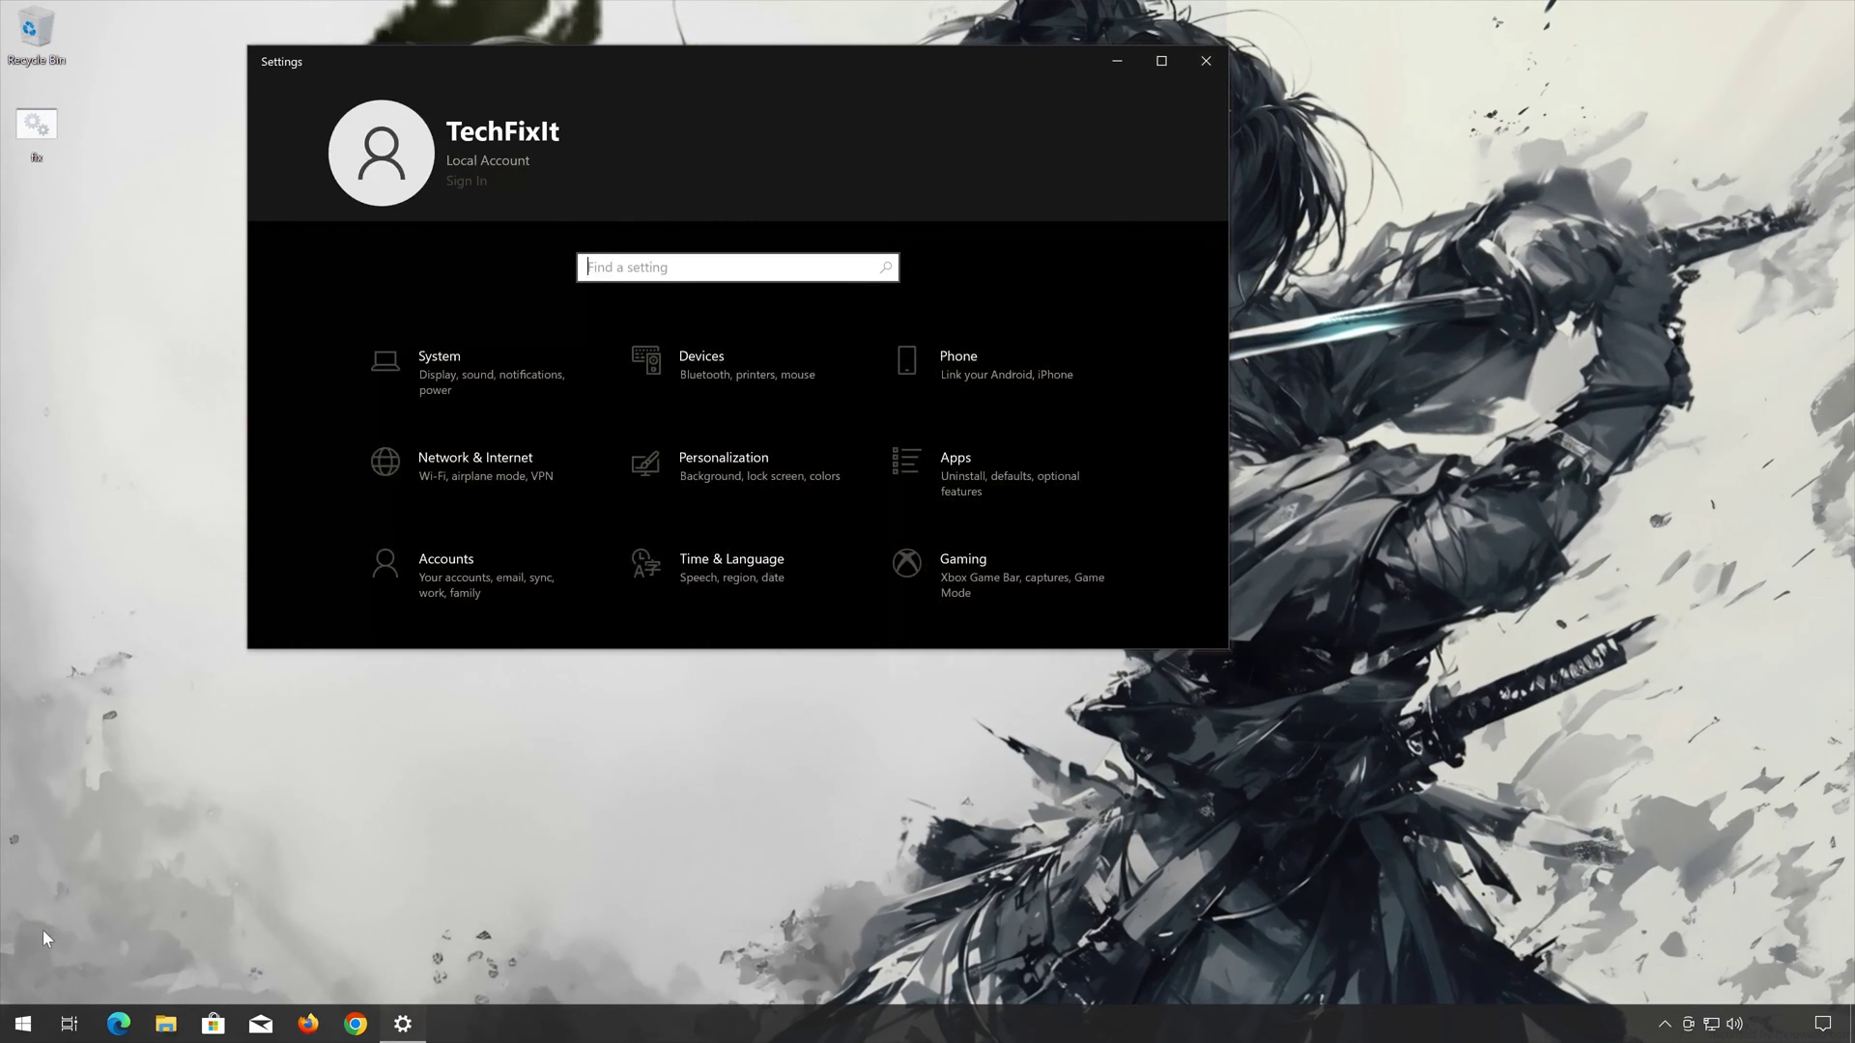
pyautogui.scroll(-3, 432, 643)
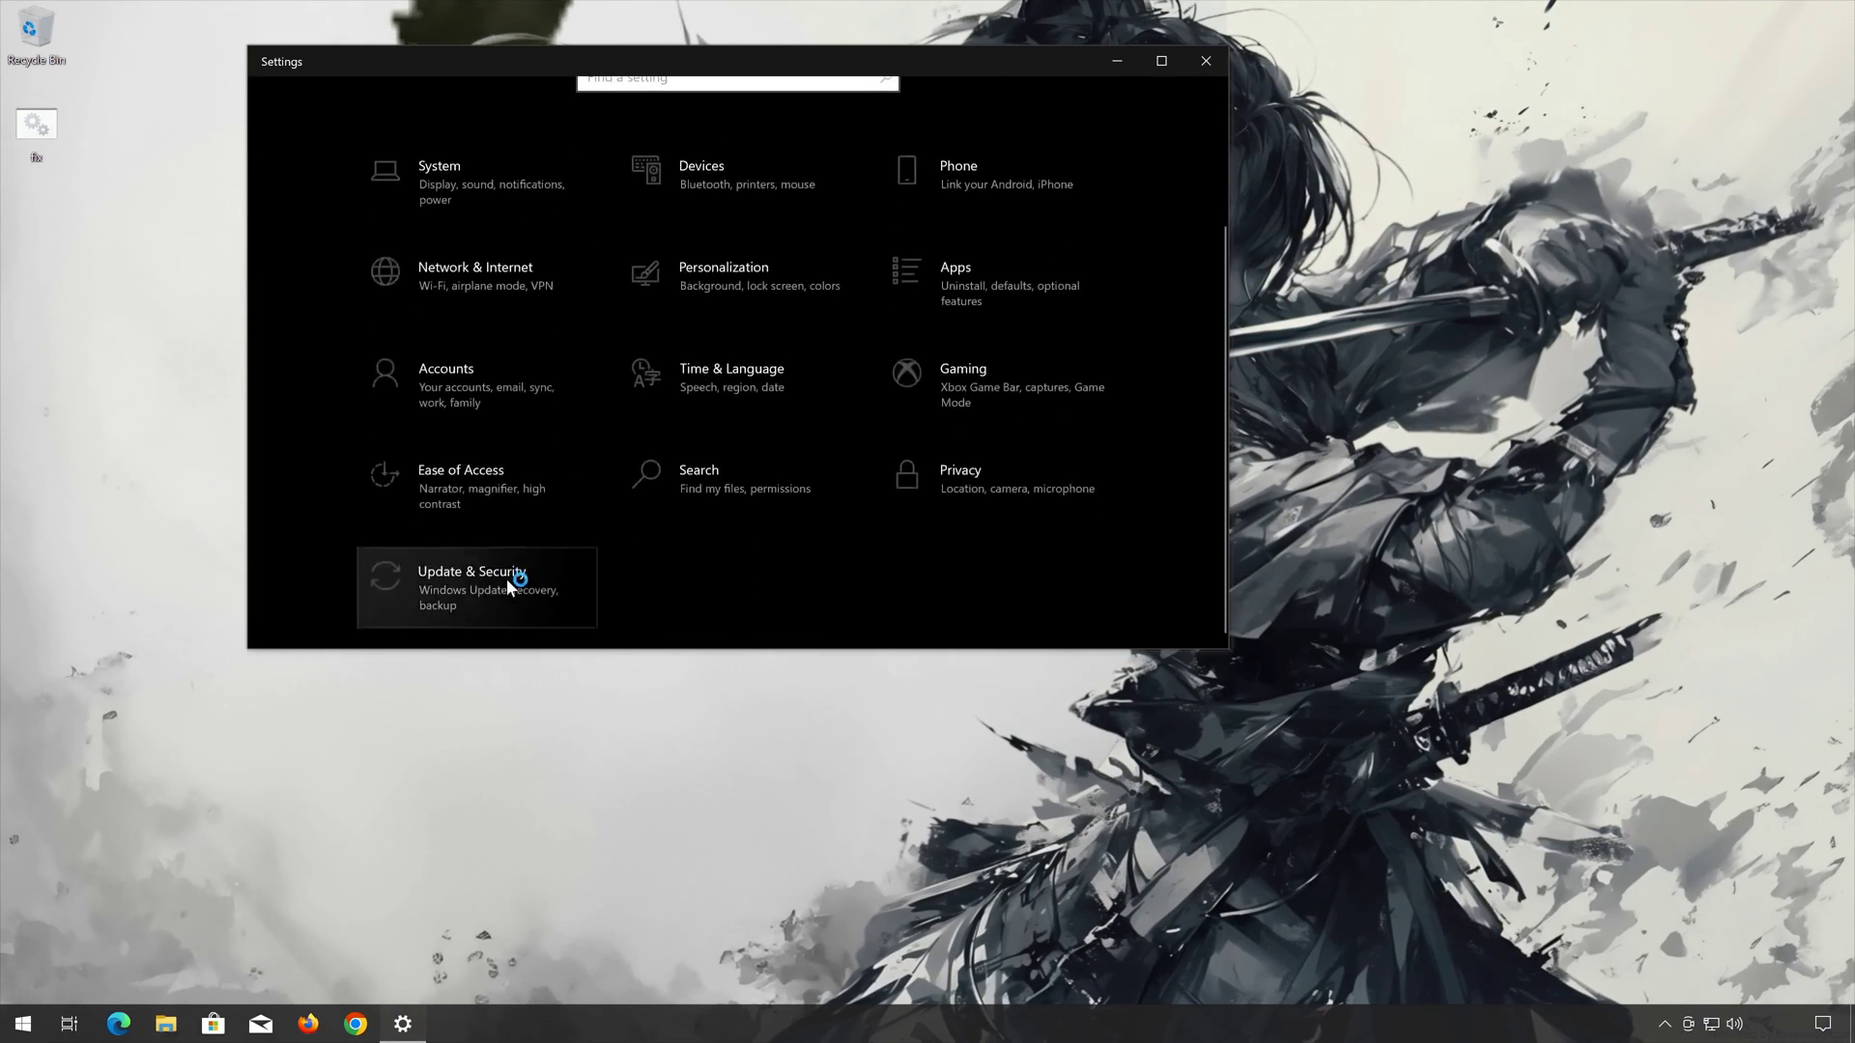
pyautogui.click(508, 584)
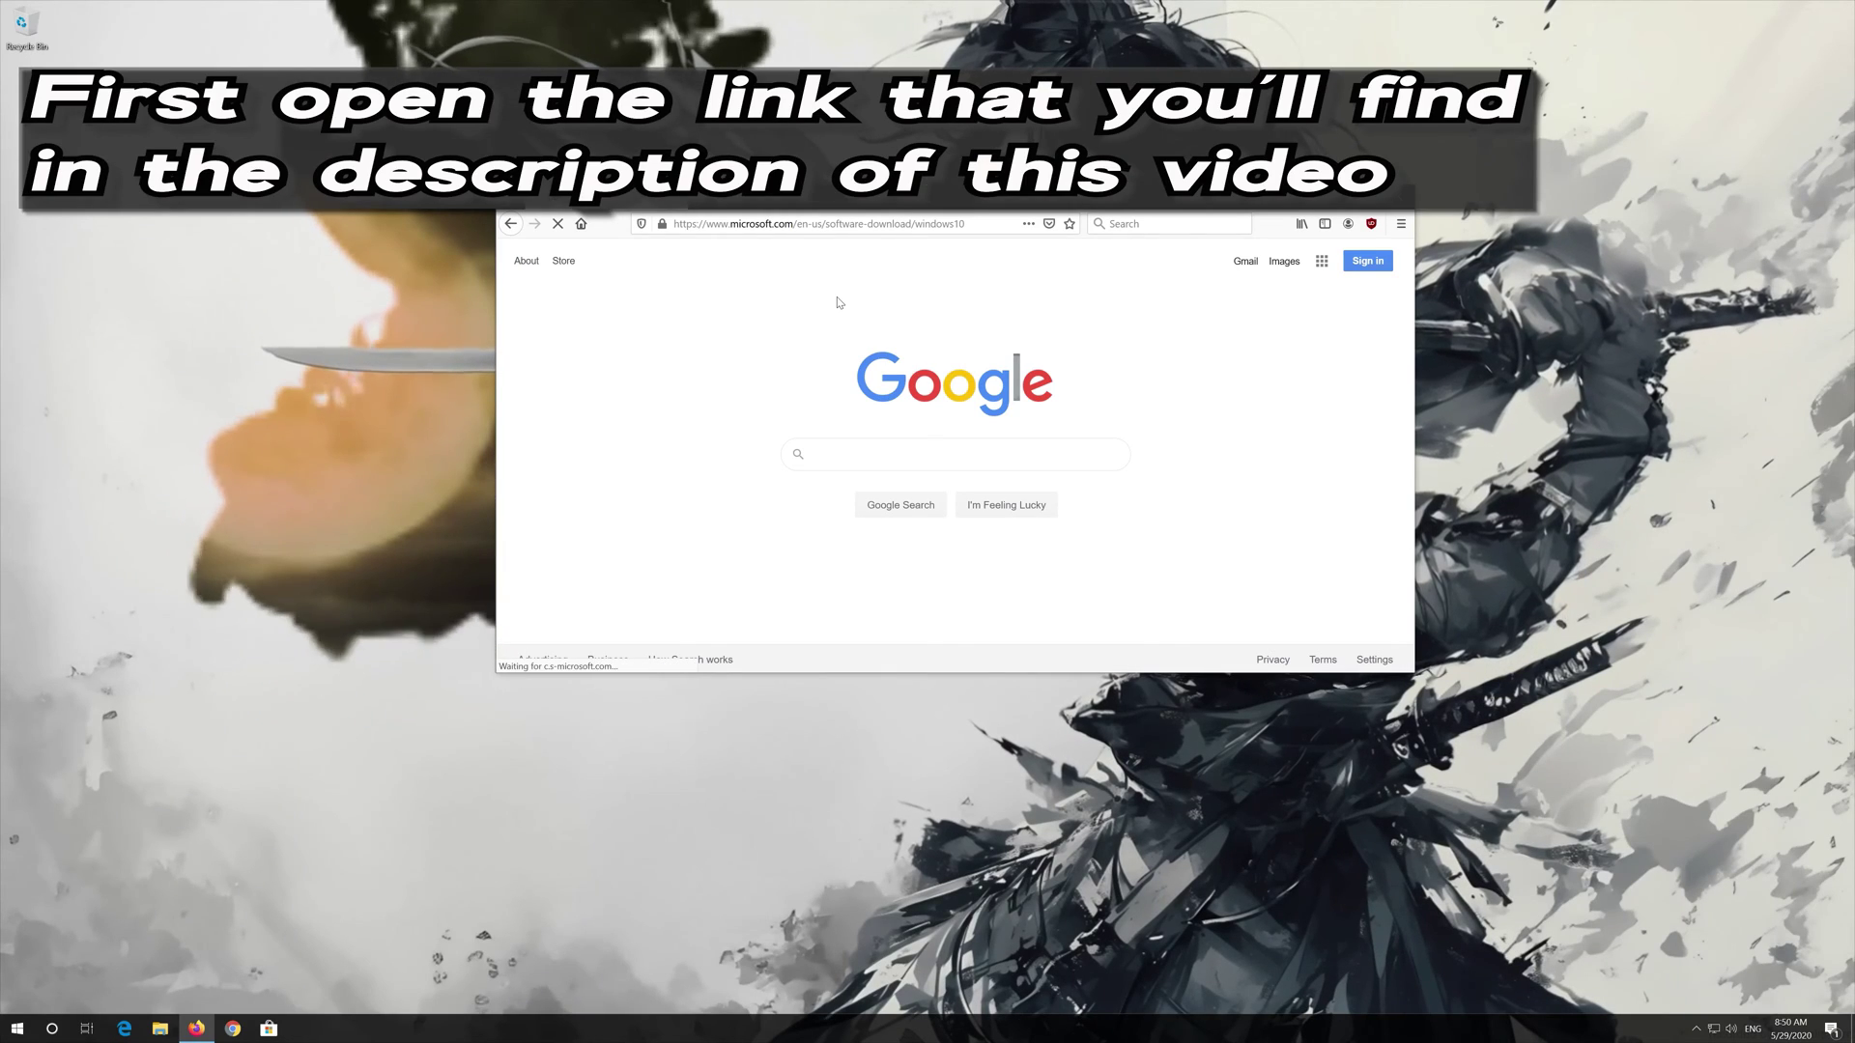
# Load Microsoft's Download Windows 10 page in Firefox, download and save MediaCreationTool2004.exe, and close the browser
pyautogui.press('Return')
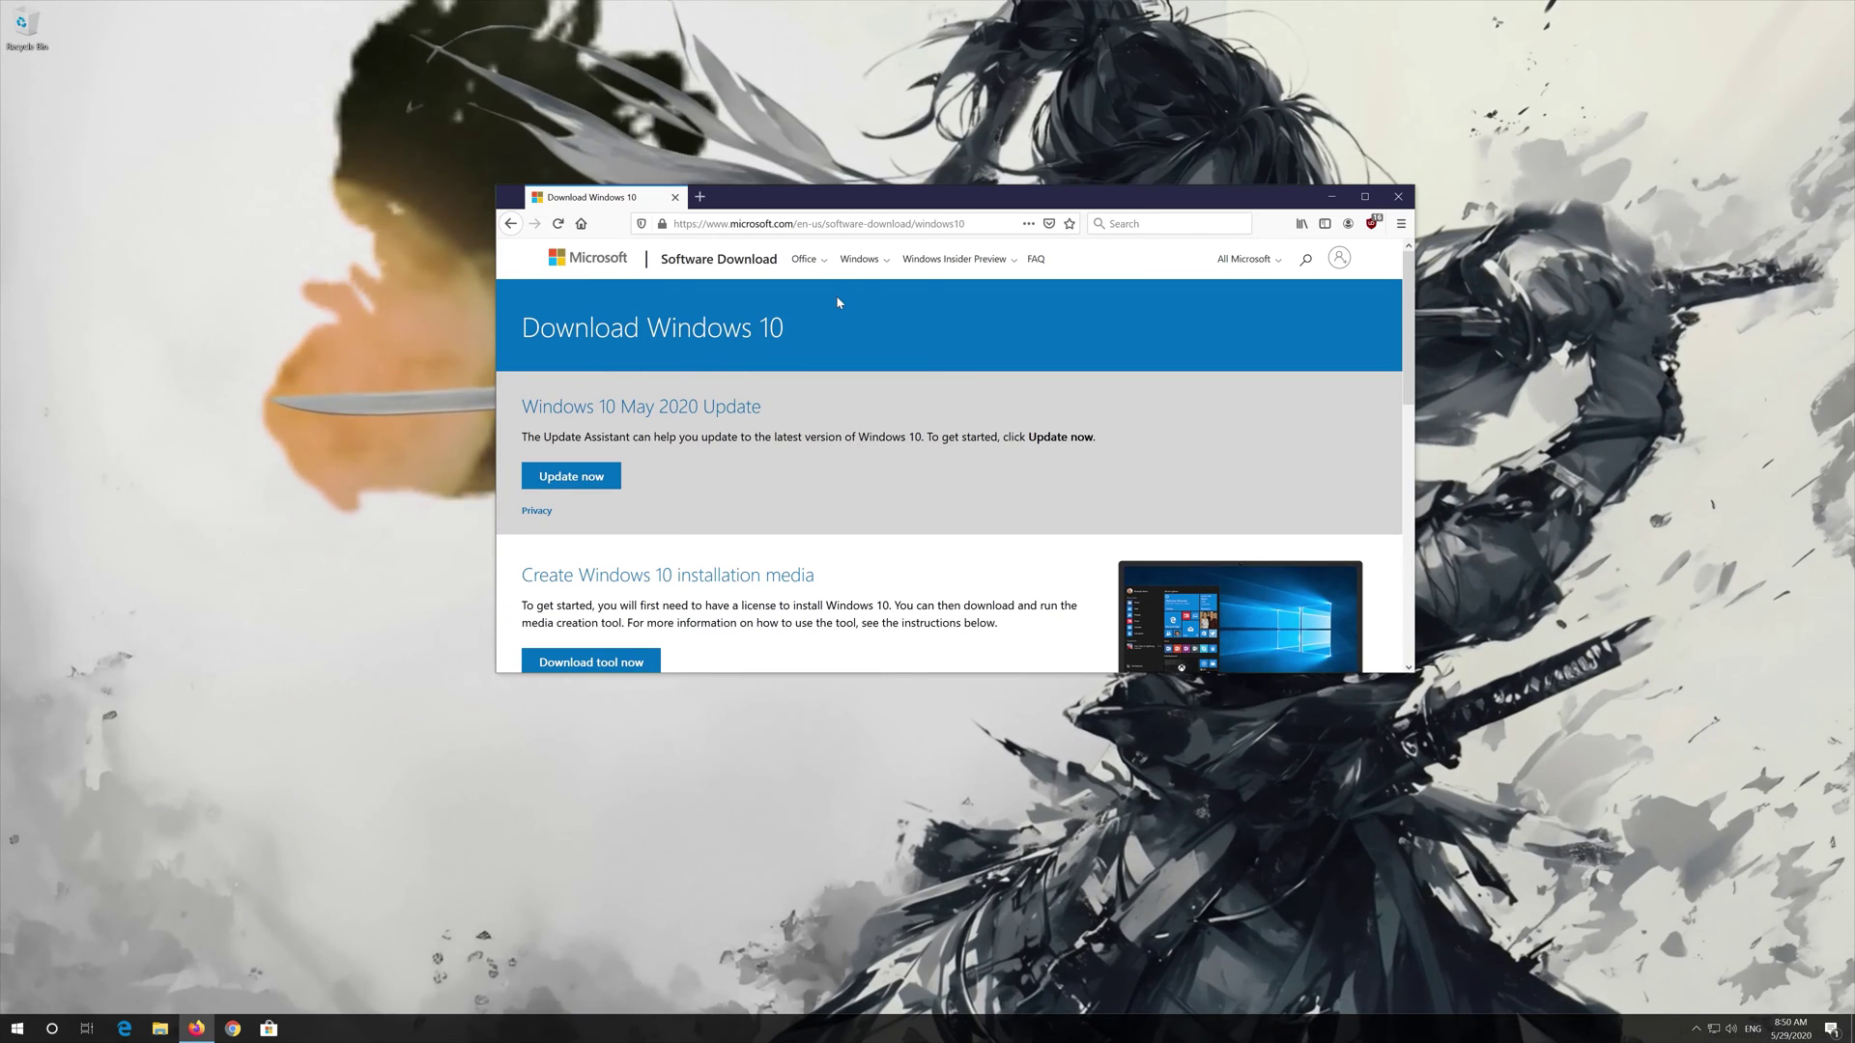
pyautogui.scroll(-2, 837, 299)
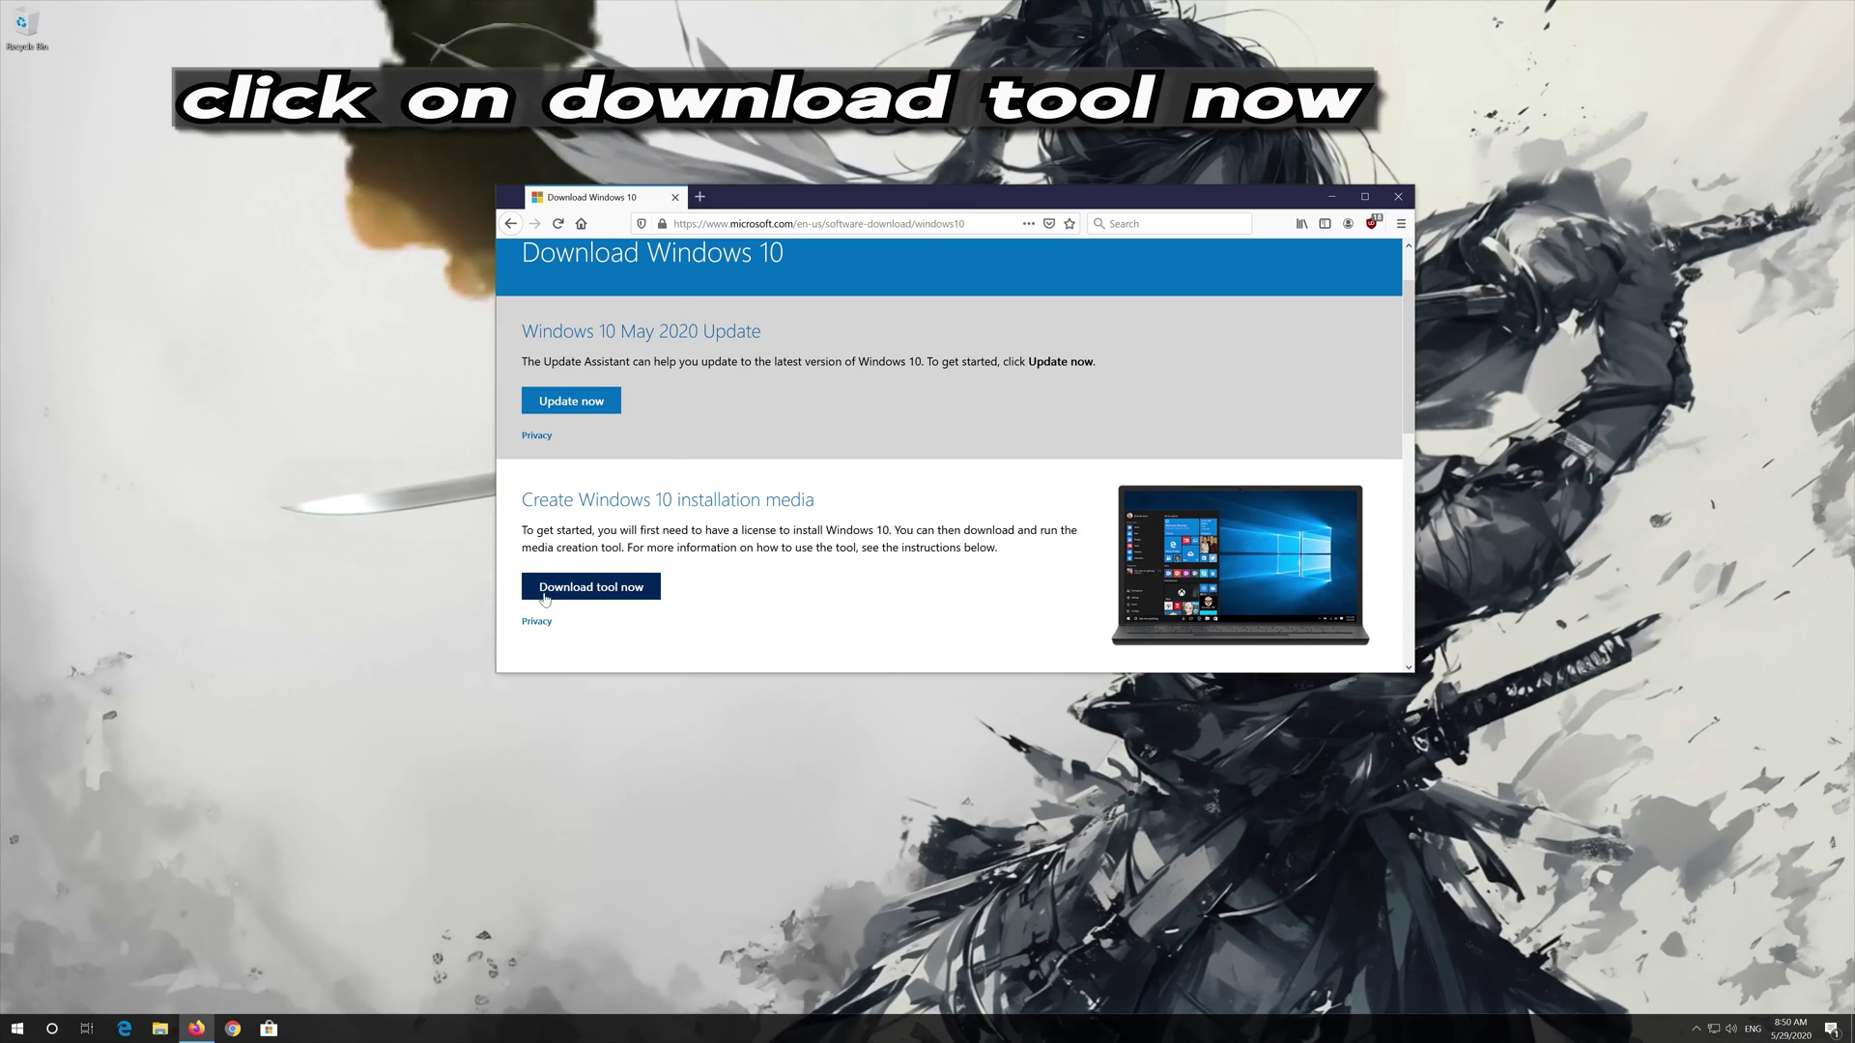
pyautogui.click(544, 597)
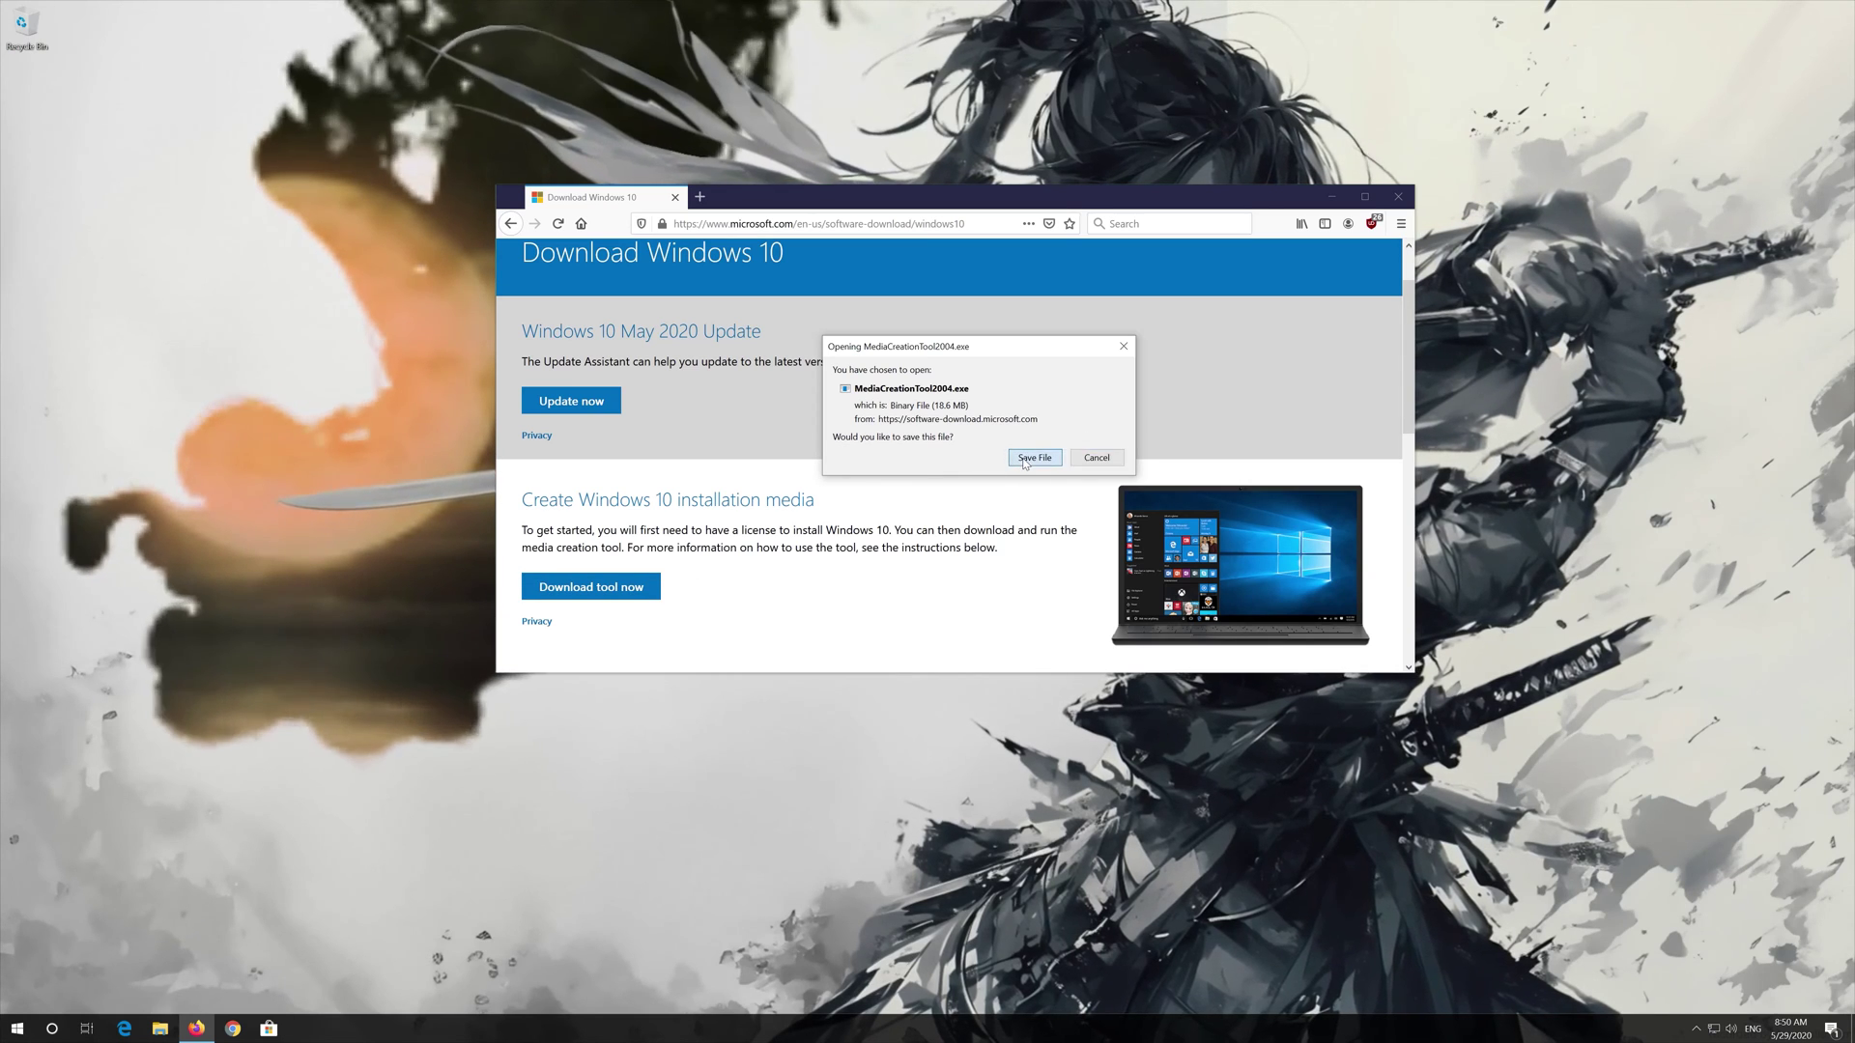
pyautogui.click(1031, 458)
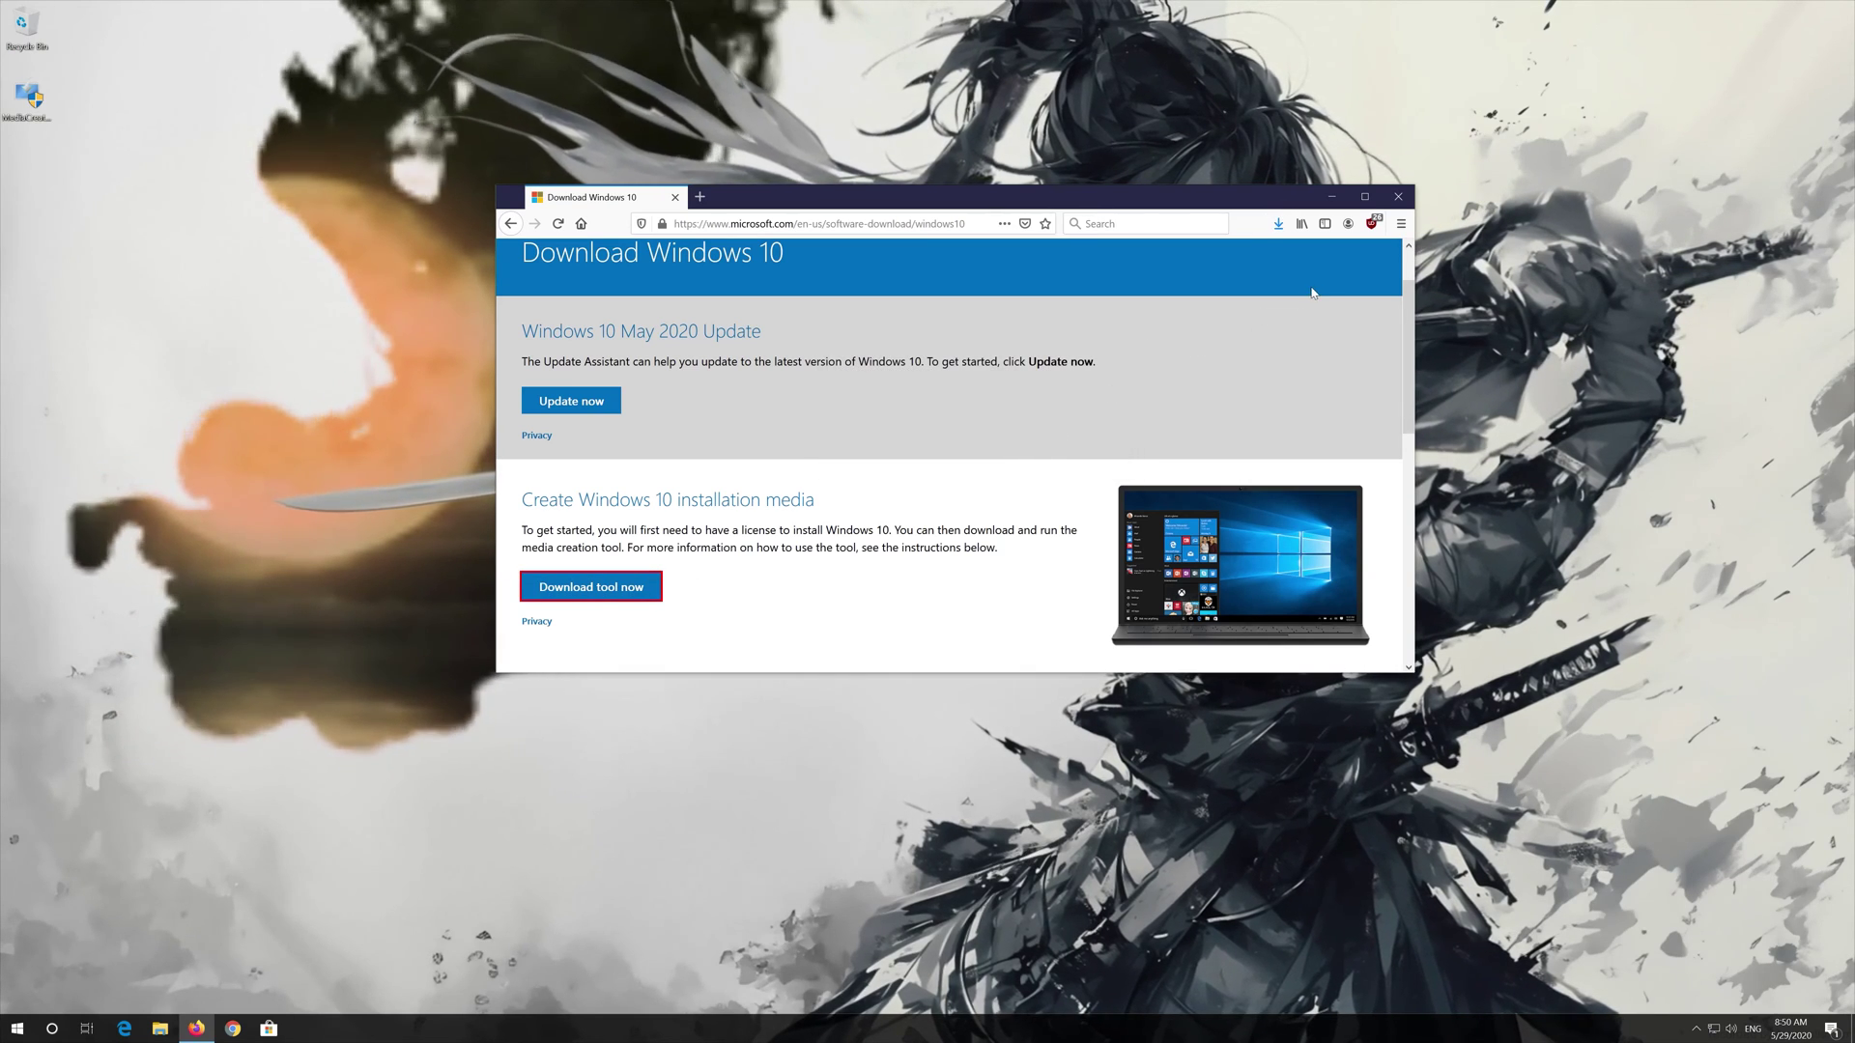
pyautogui.click(1392, 196)
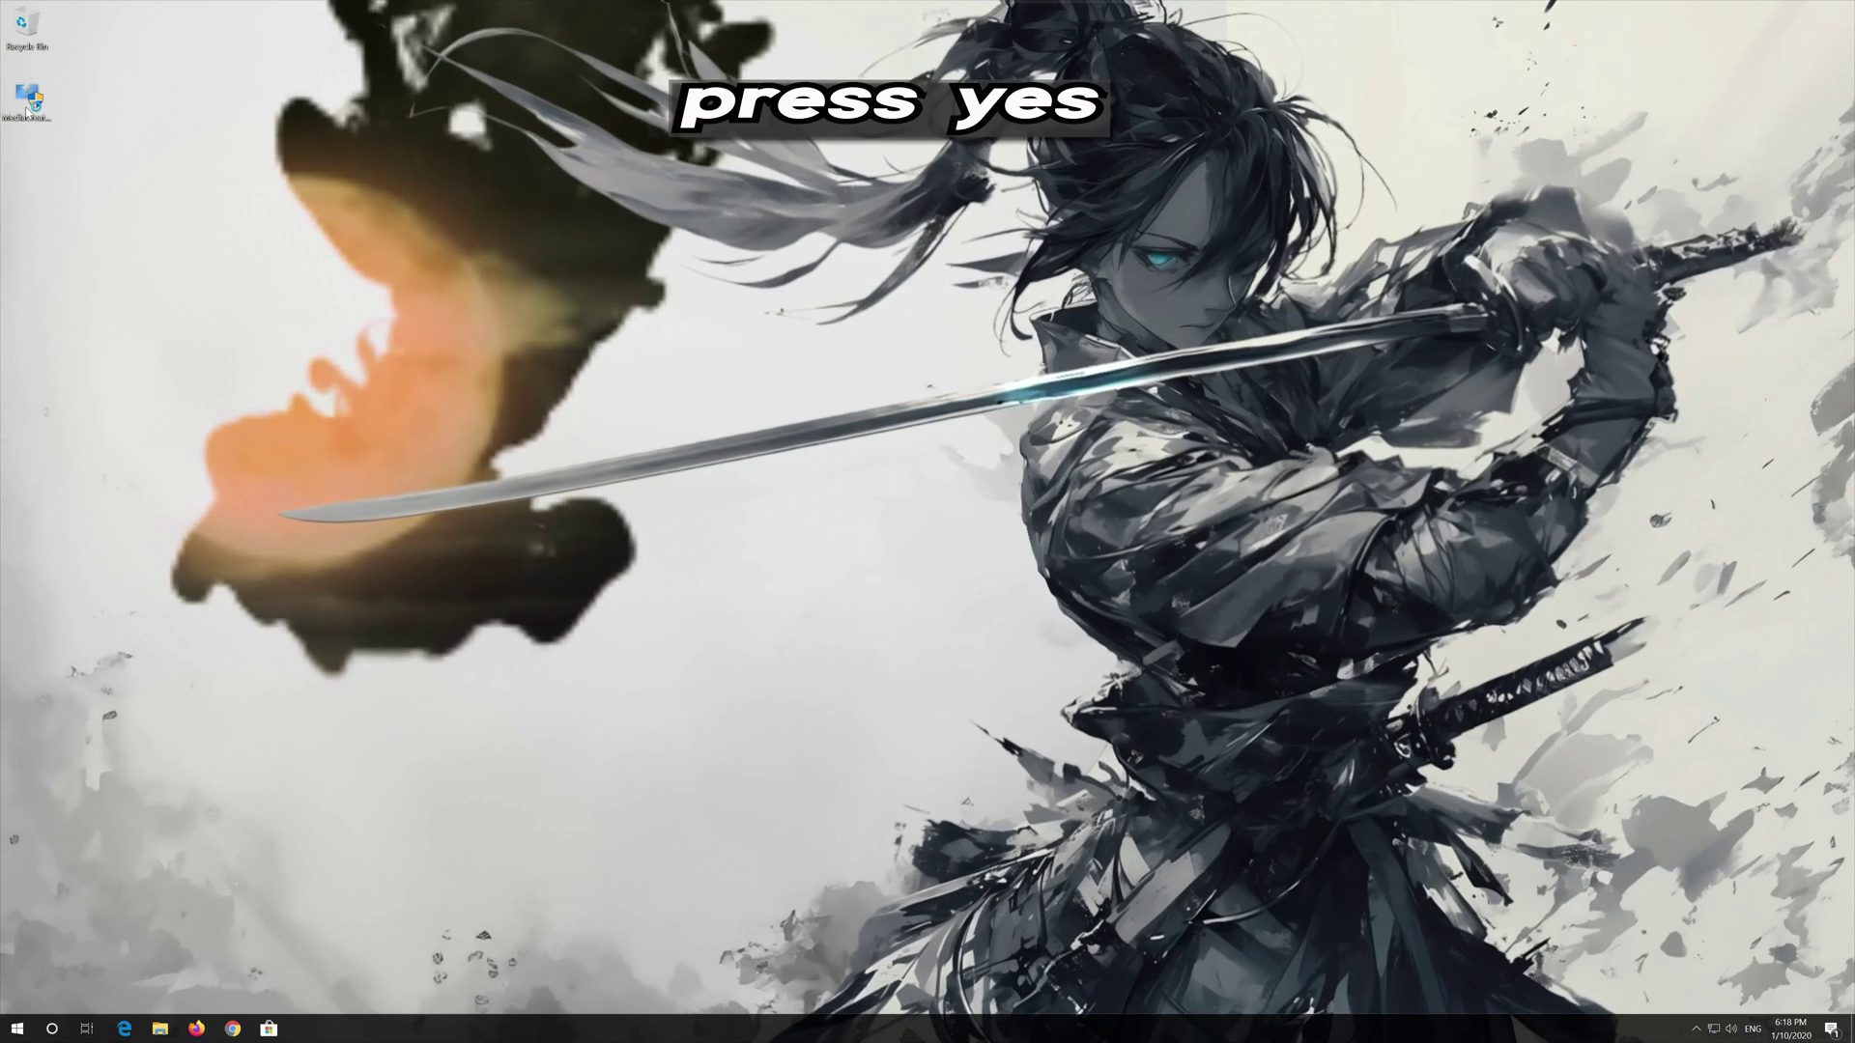
# Run the Media Creation Tool from the desktop, allow the changes, accept the licence terms and install Windows 10 Pro, keeping personal files and apps
pyautogui.doubleClick(27, 97)
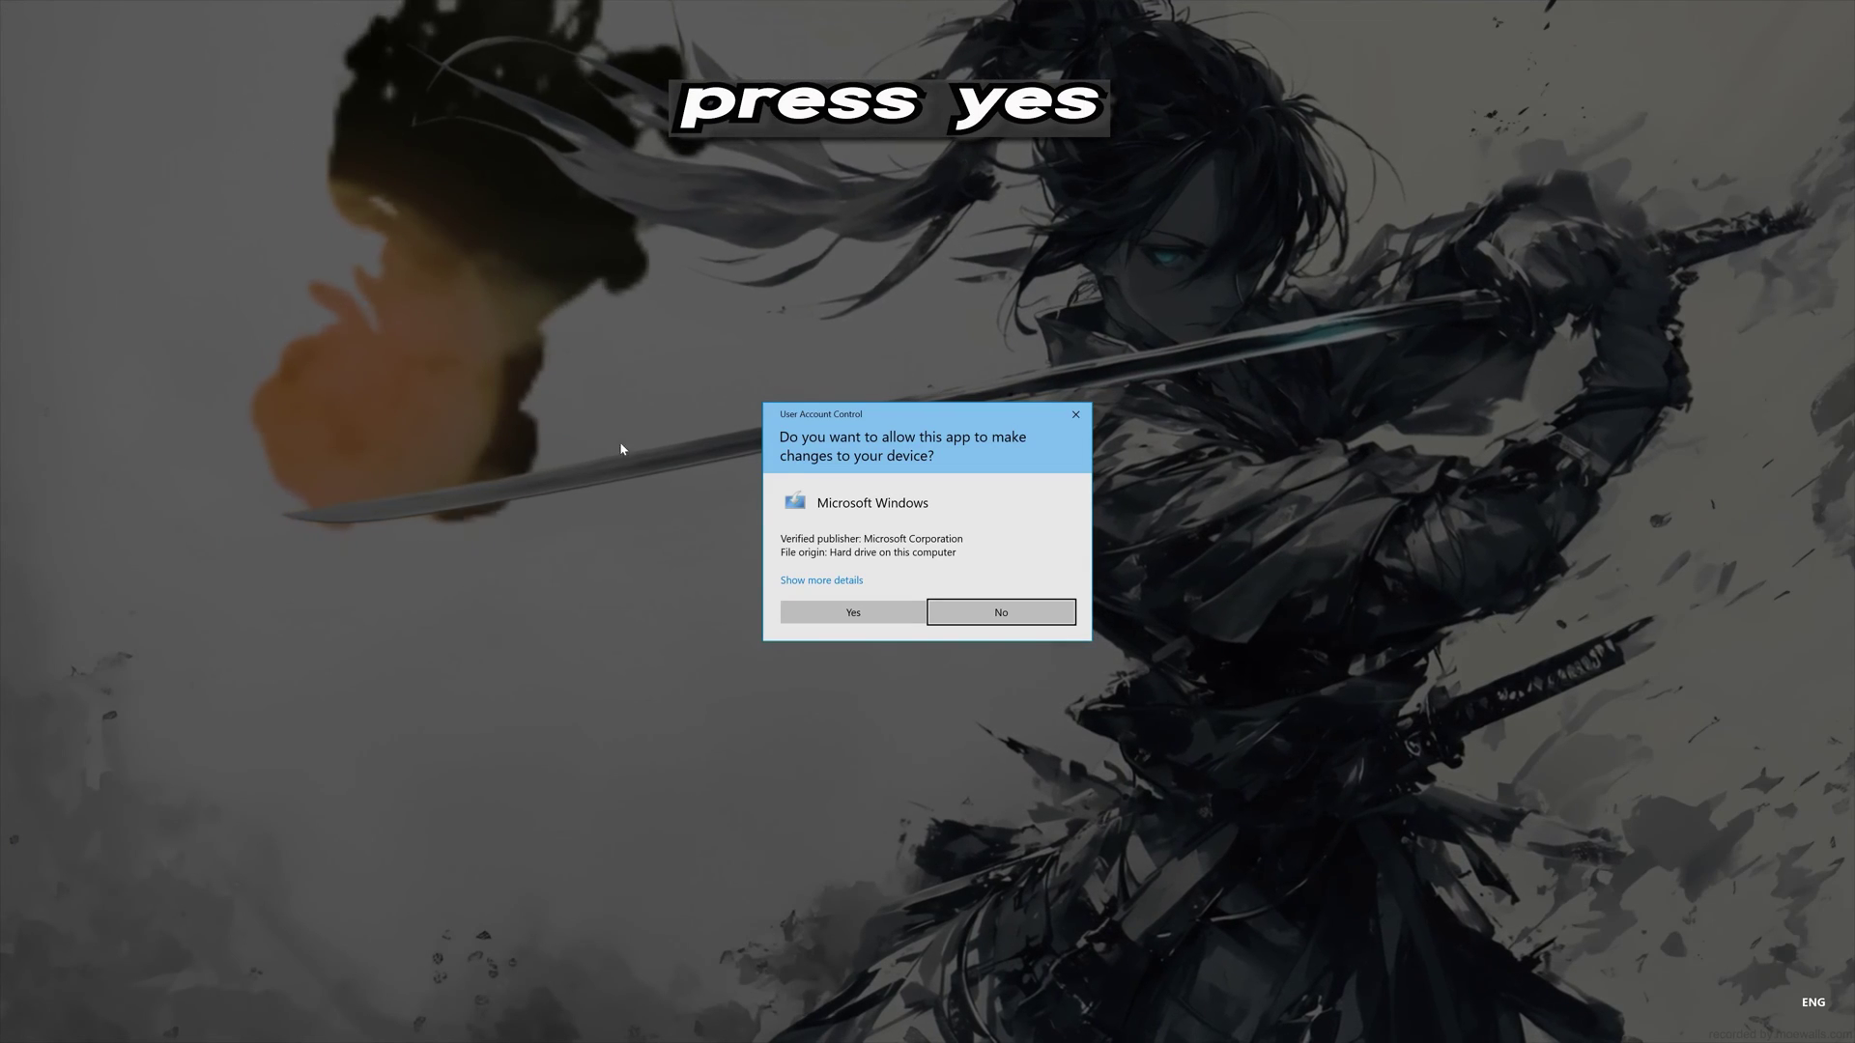
pyautogui.click(847, 614)
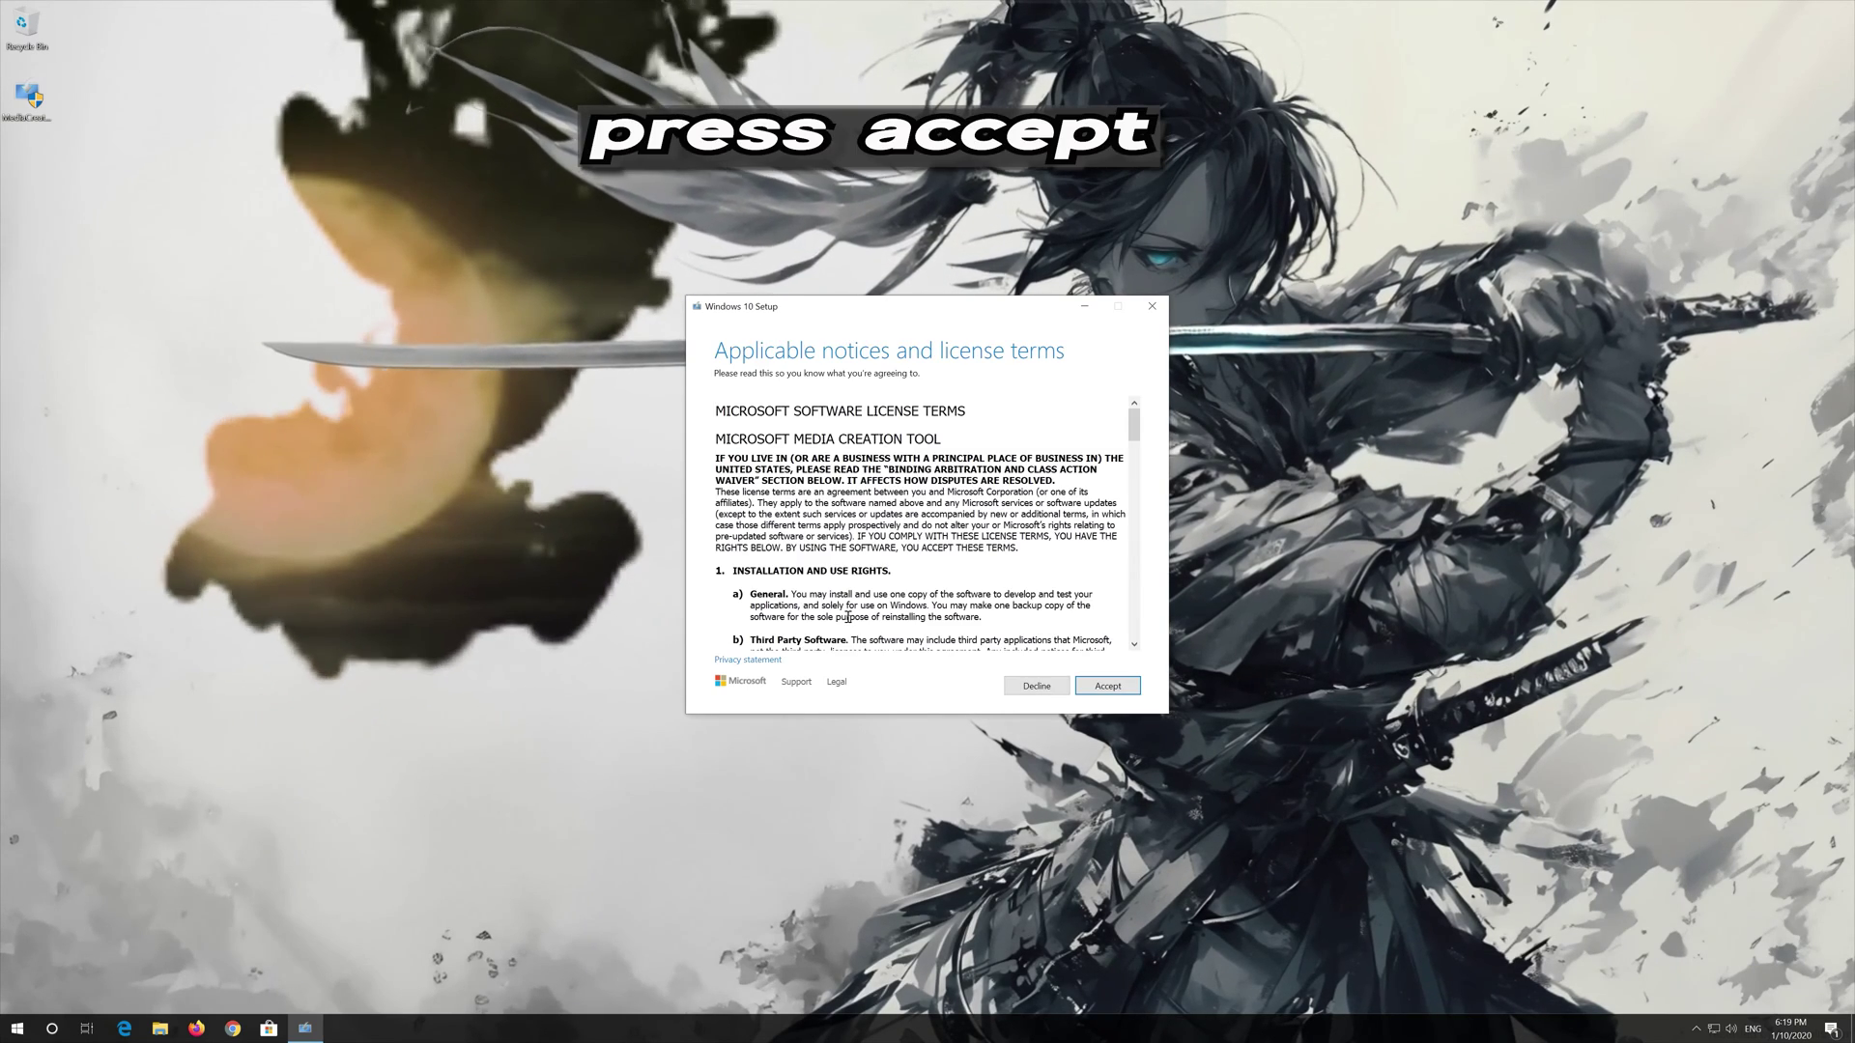
pyautogui.click(1108, 686)
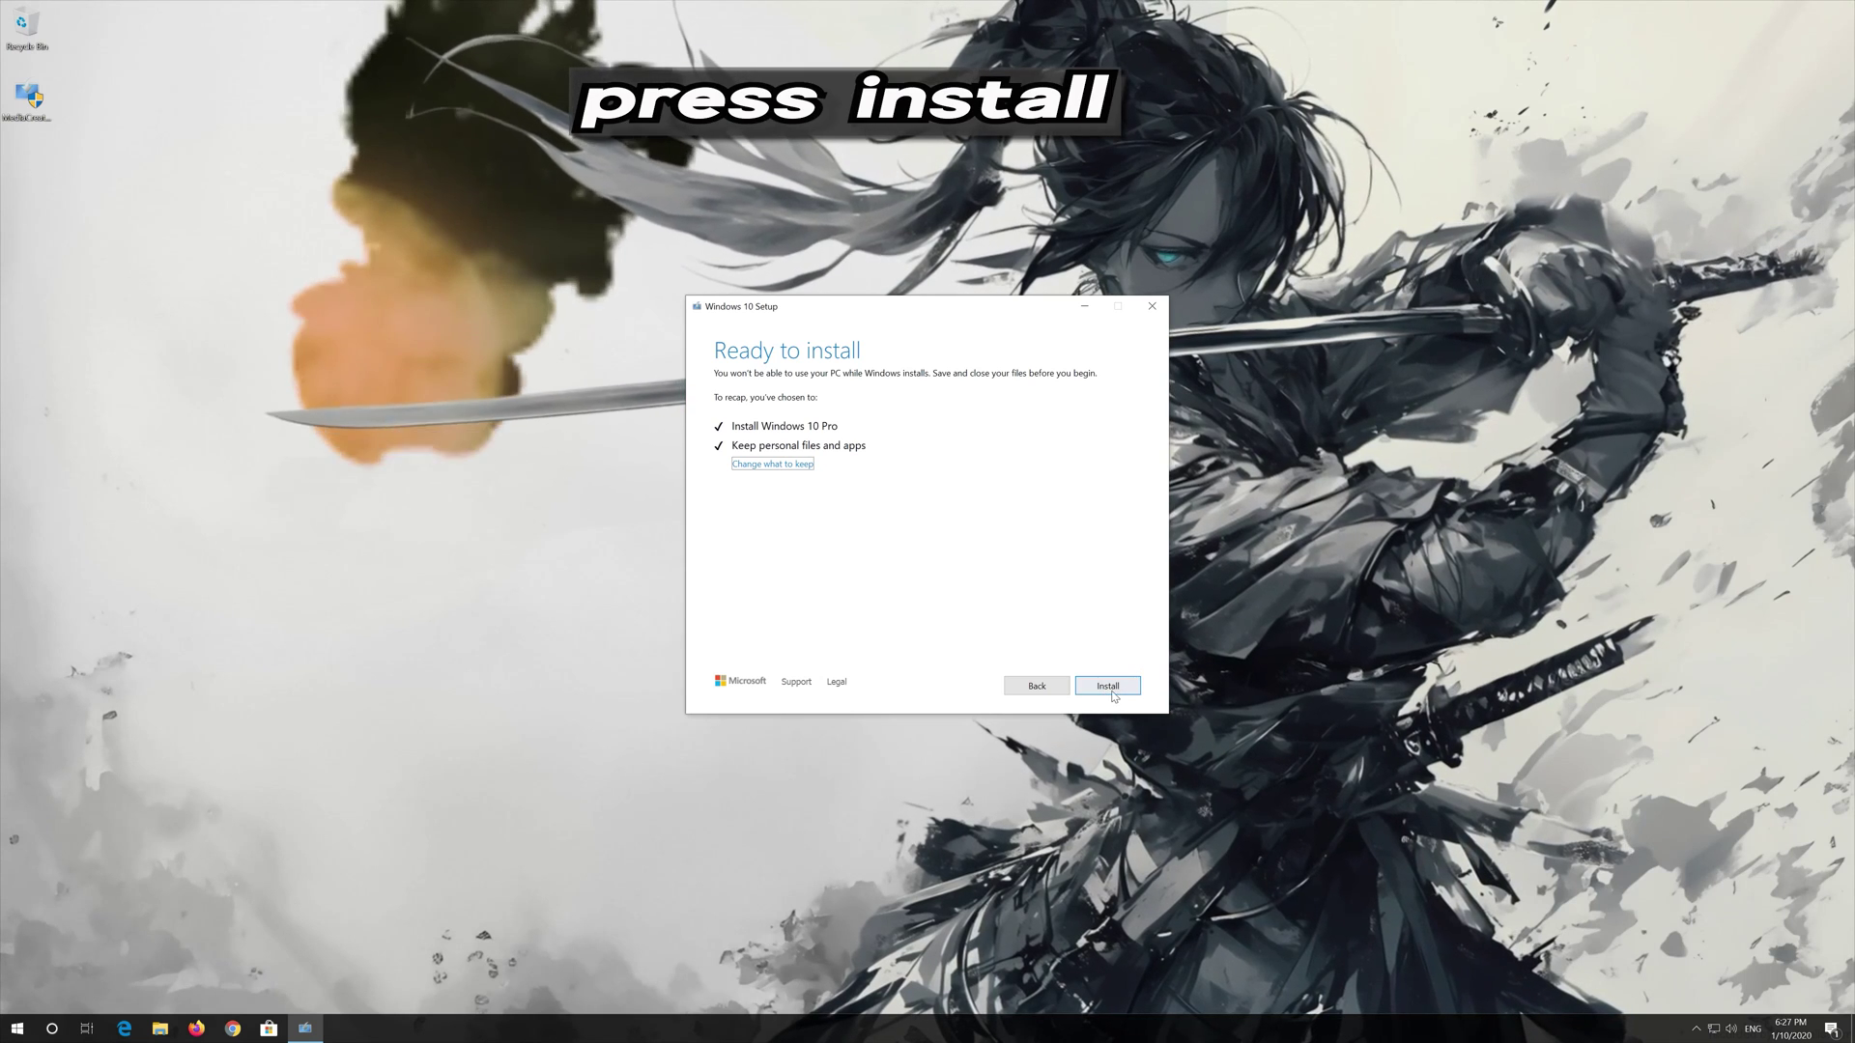
pyautogui.click(1106, 686)
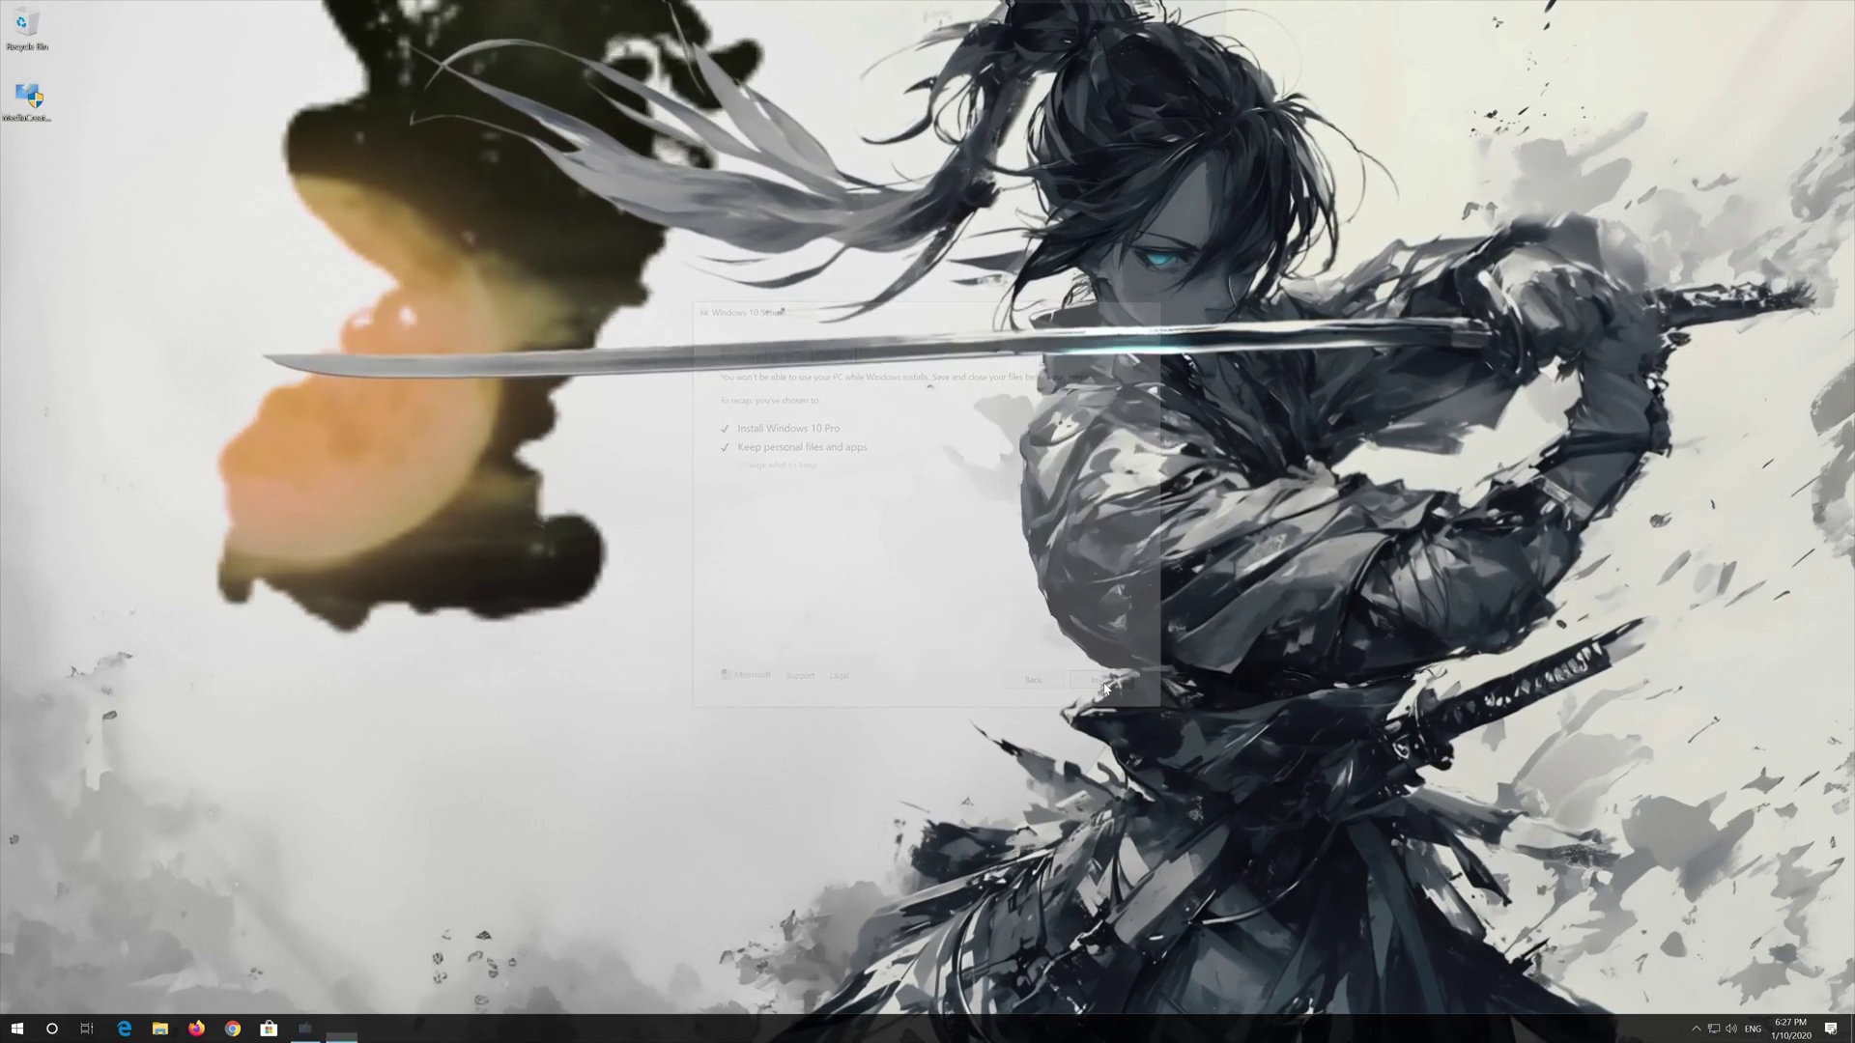